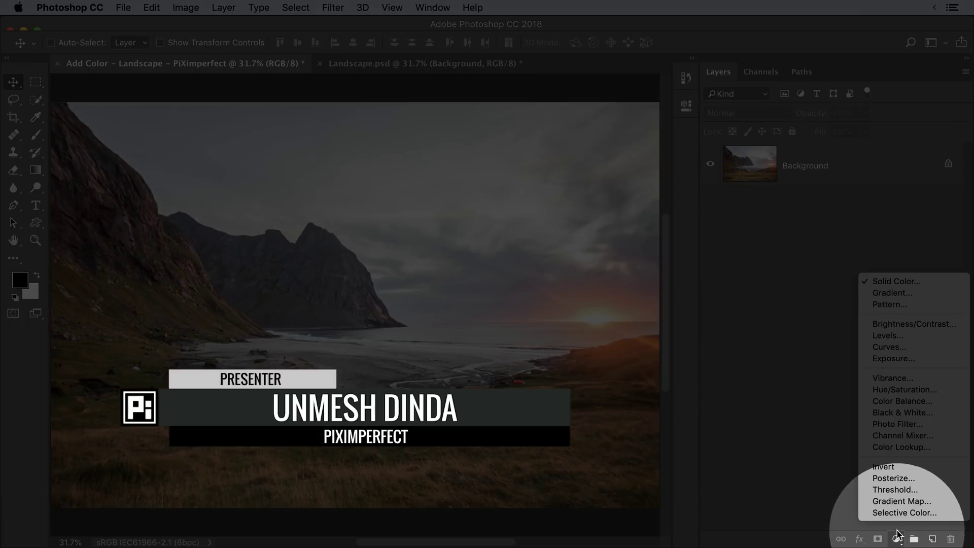
Add a Solid Color fill layer in a warm orange-yellow above the landscape background.
click(888, 289)
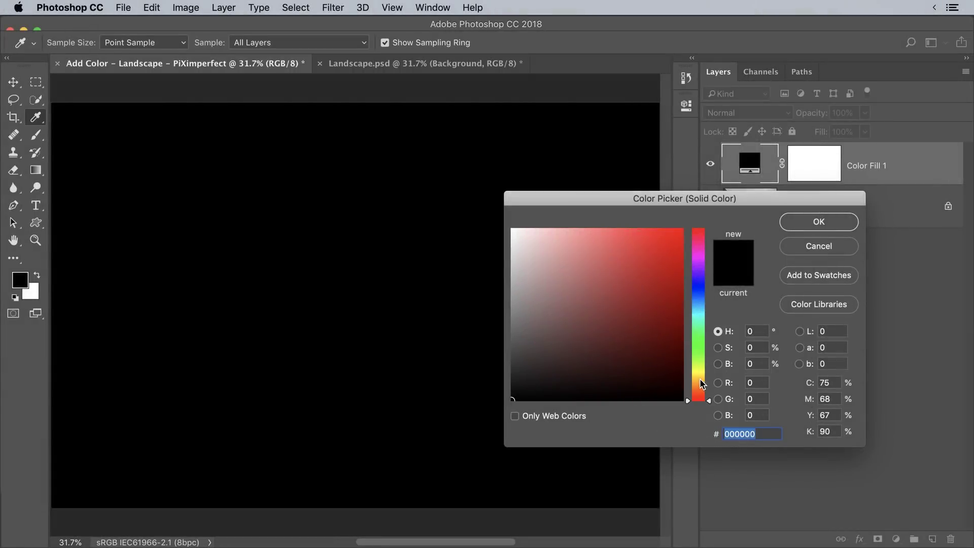
click(701, 382)
drag(641, 337, 667, 239)
click(816, 223)
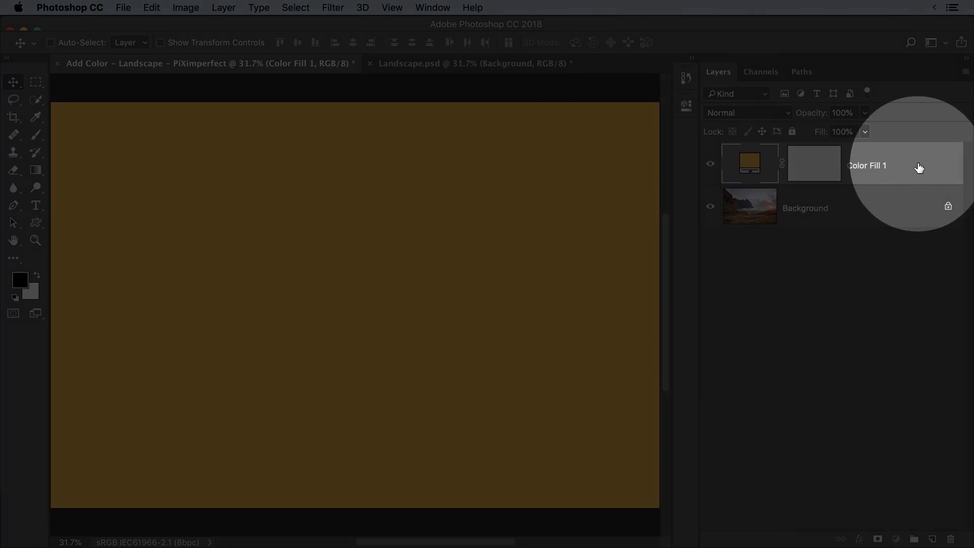
In the yellow fill layer's Blend If settings, raise the Underlying Layer black slider to 136.
double_click(918, 168)
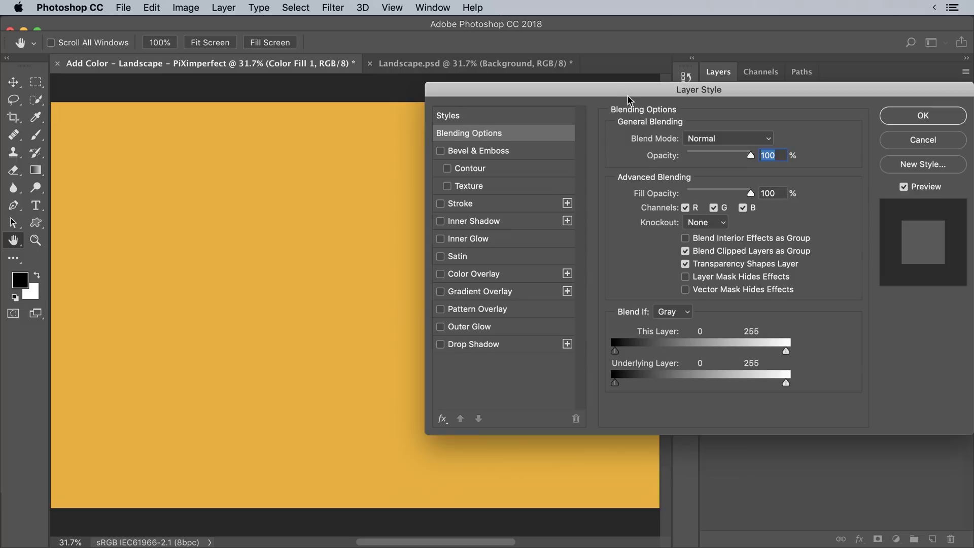
drag(630, 96, 743, 56)
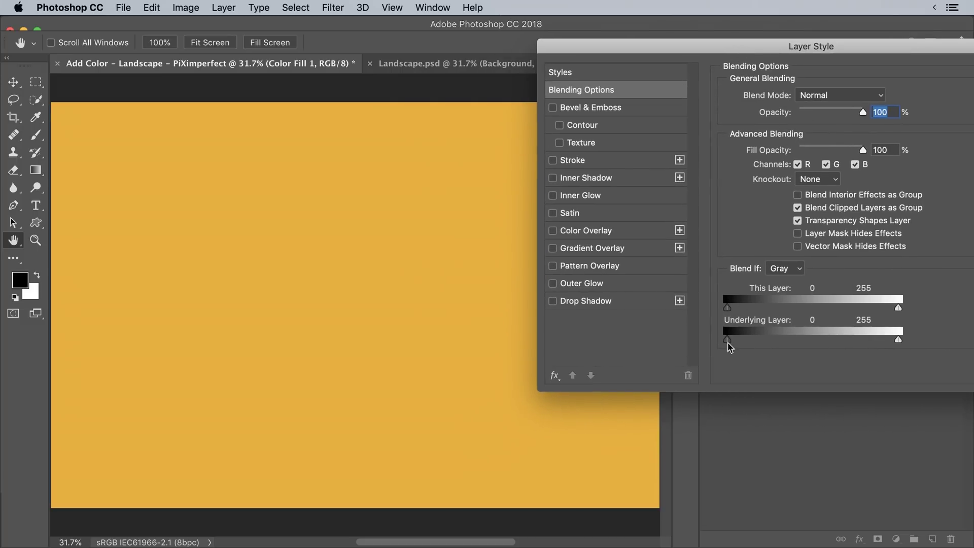
drag(732, 345, 765, 341)
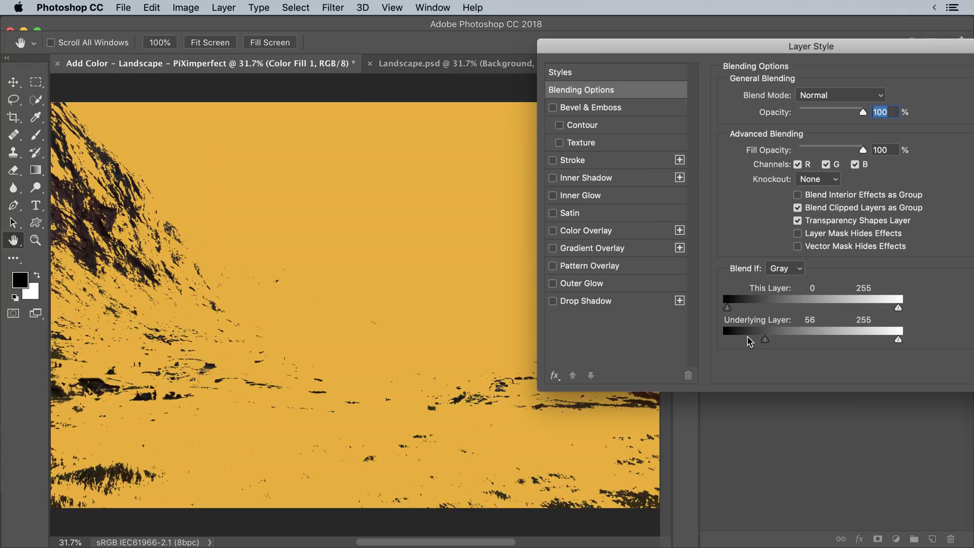
mouse_move(856, 56)
mouse_down()
mouse_move(362, 103)
mouse_move(489, 76)
mouse_move(865, 54)
mouse_up()
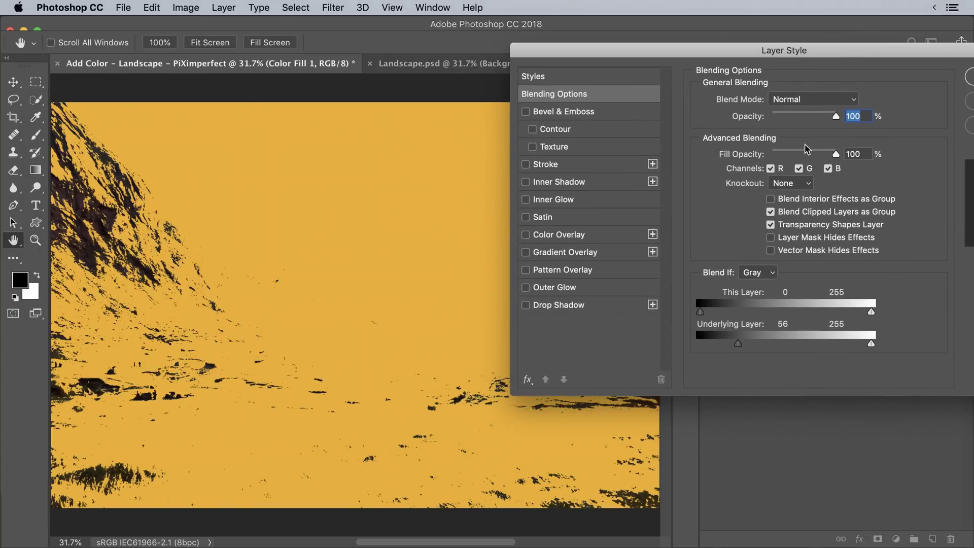
drag(738, 344, 776, 345)
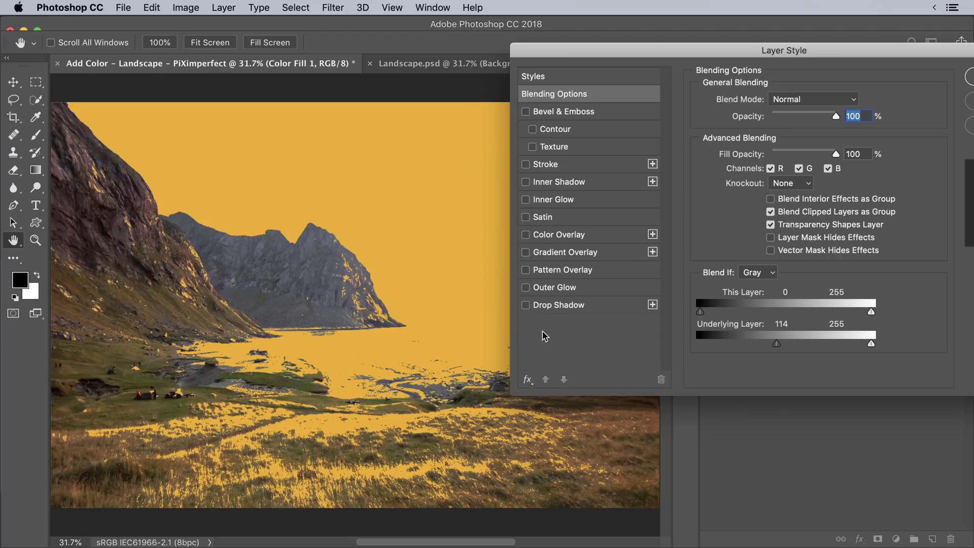
drag(695, 51, 765, 54)
drag(846, 346, 860, 345)
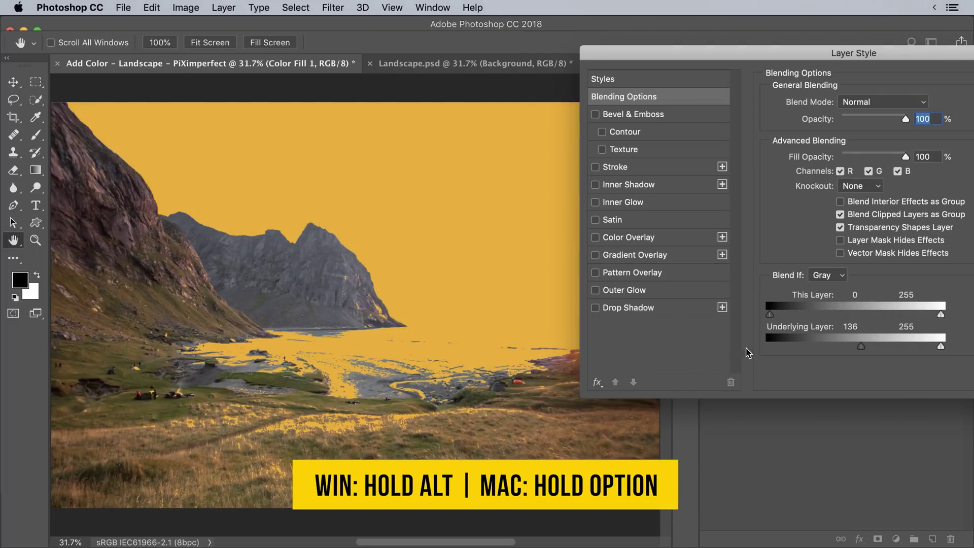
Split the yellow fill's Underlying Layer black slider to 79 / 214 and apply the blending options.
drag(862, 347, 827, 349)
drag(890, 347, 916, 350)
drag(832, 56, 518, 91)
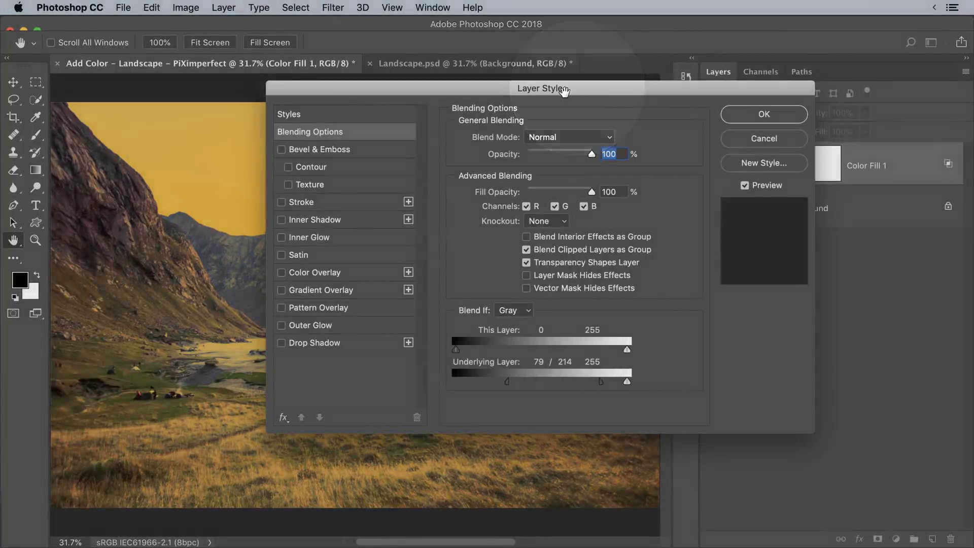
drag(554, 92, 843, 129)
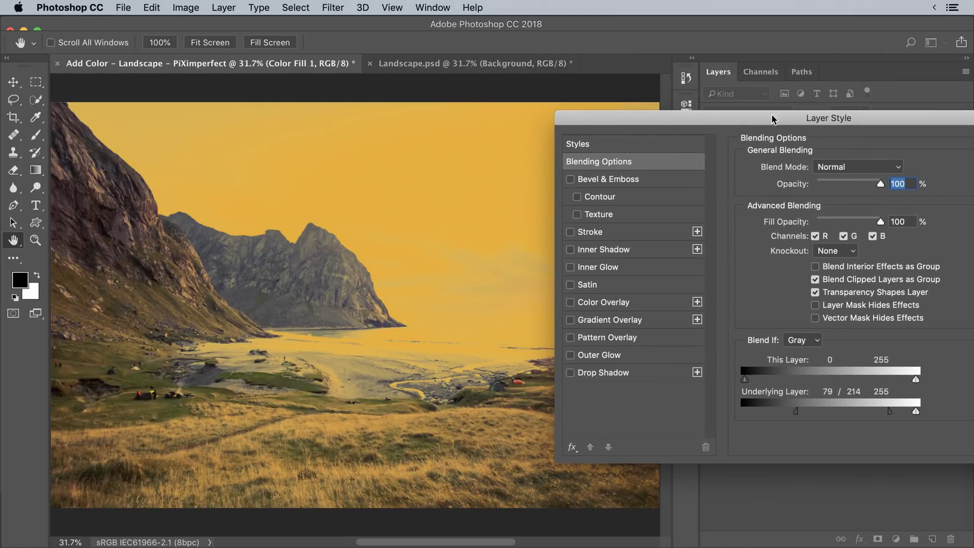
drag(773, 119, 401, 123)
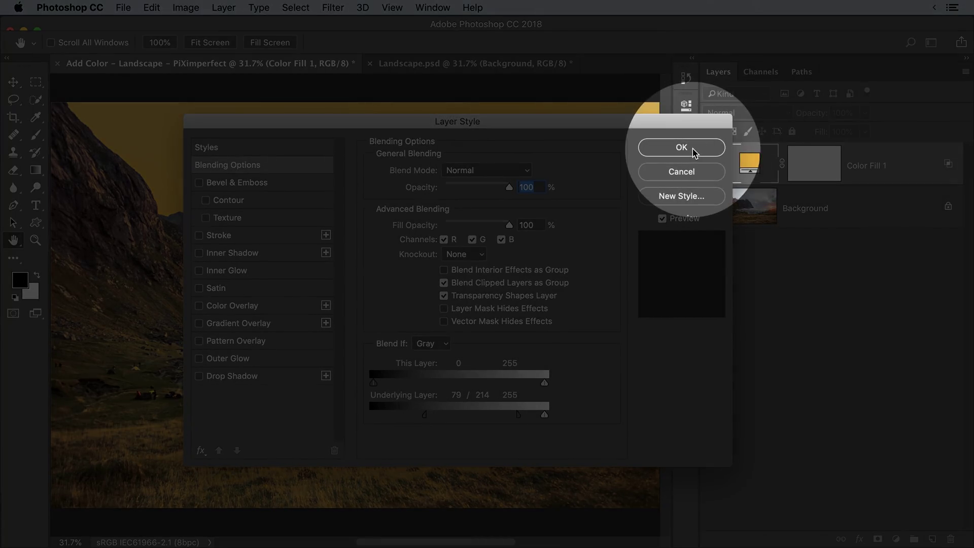
click(681, 147)
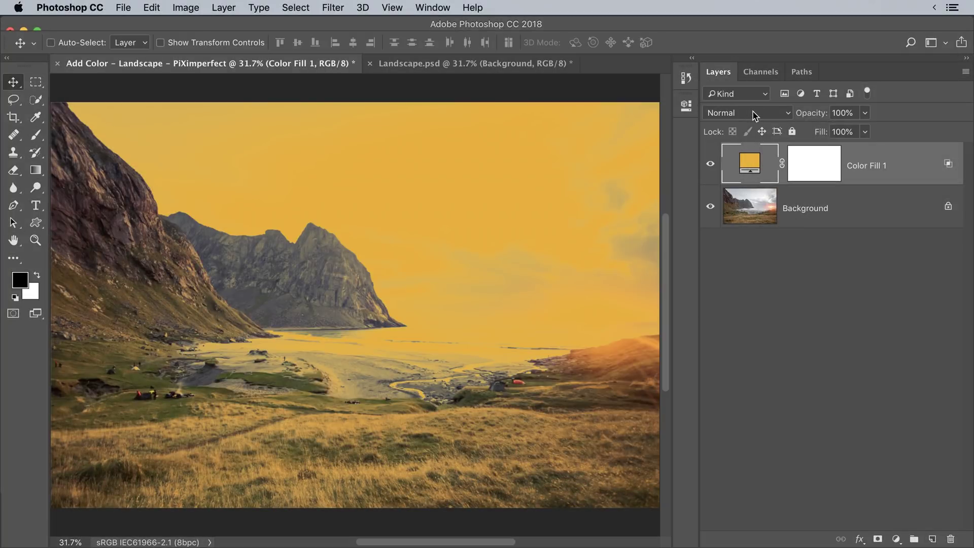
Set the yellow fill layer's blend mode to Soft Light and compare the image with and without it.
click(757, 117)
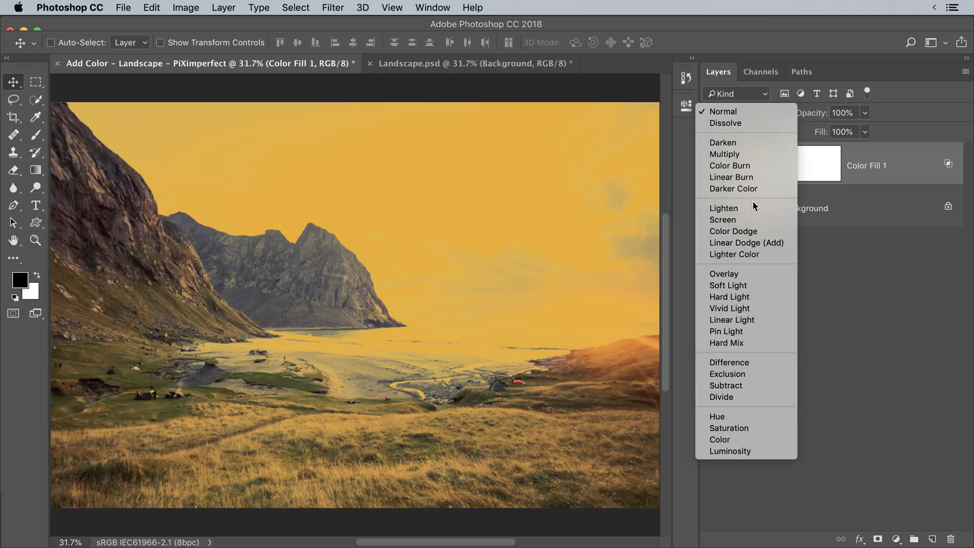
click(728, 287)
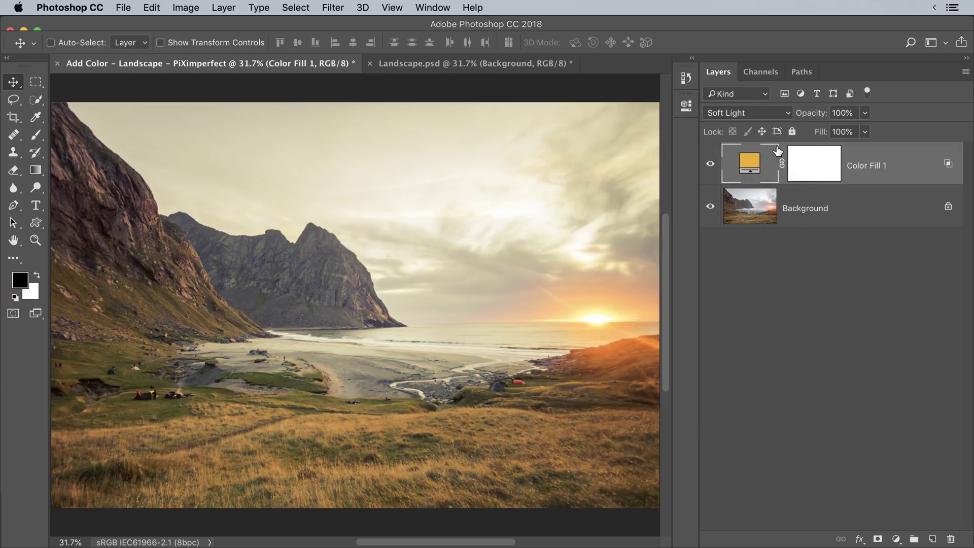
click(711, 166)
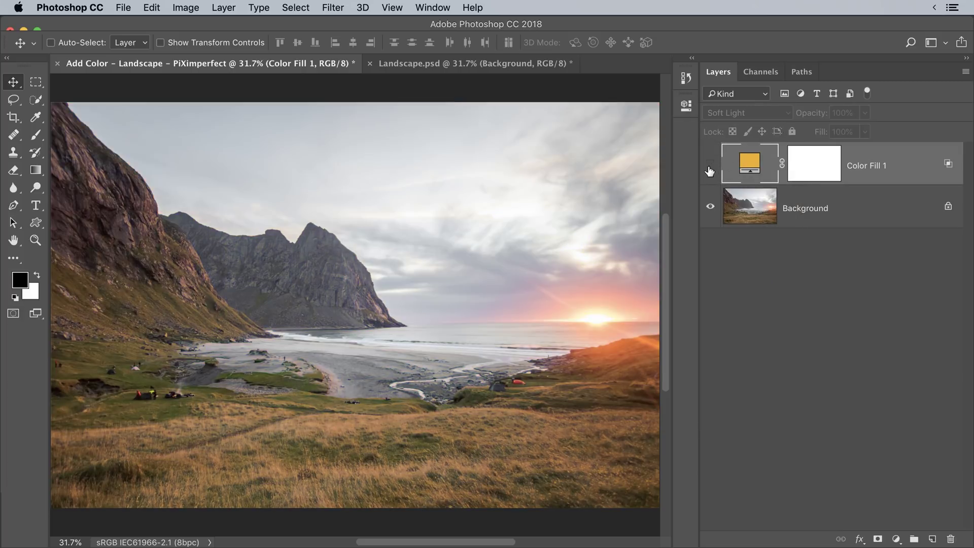
click(709, 171)
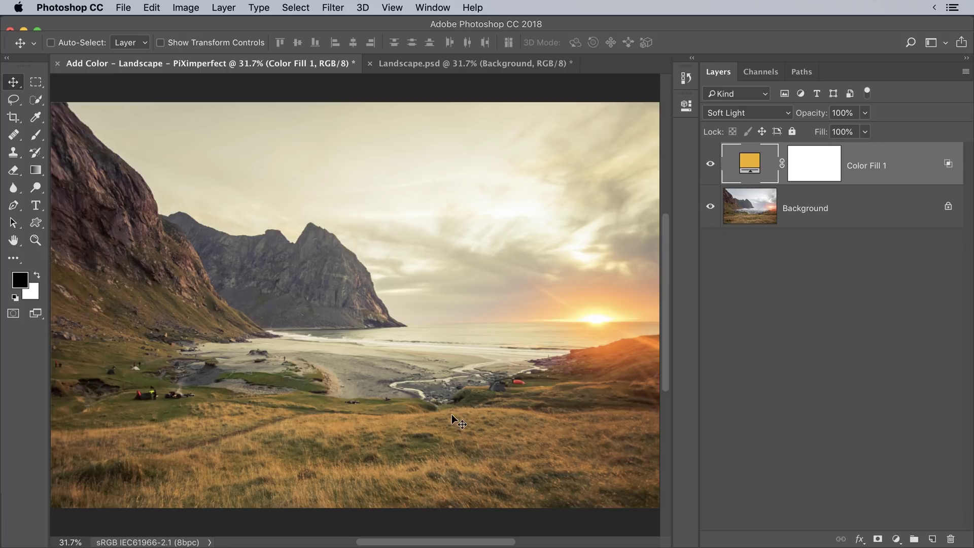
Refine the yellow fill's Blend If by raising the lower half of the split Underlying Layer black slider slightly.
double_click(923, 168)
drag(486, 131, 839, 83)
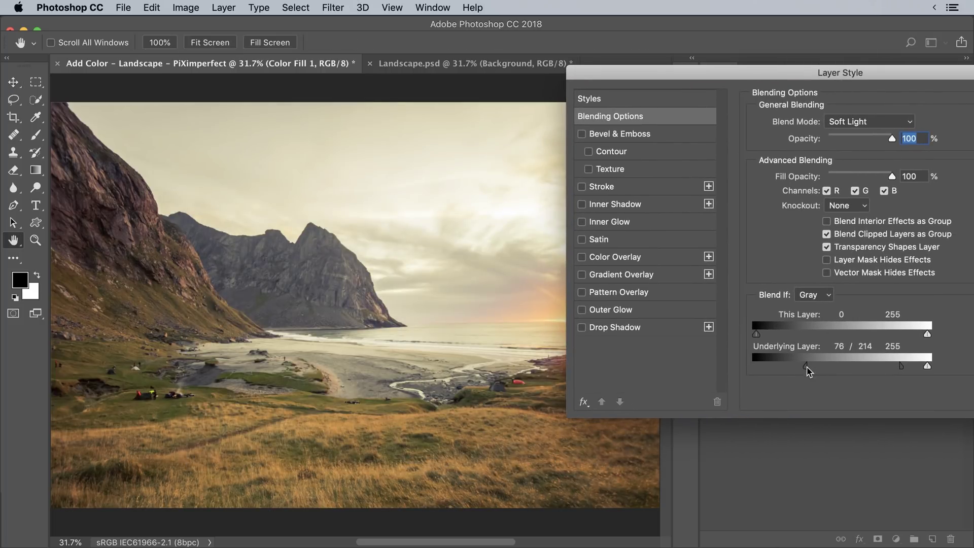
drag(808, 371, 825, 374)
drag(745, 83, 513, 99)
click(850, 123)
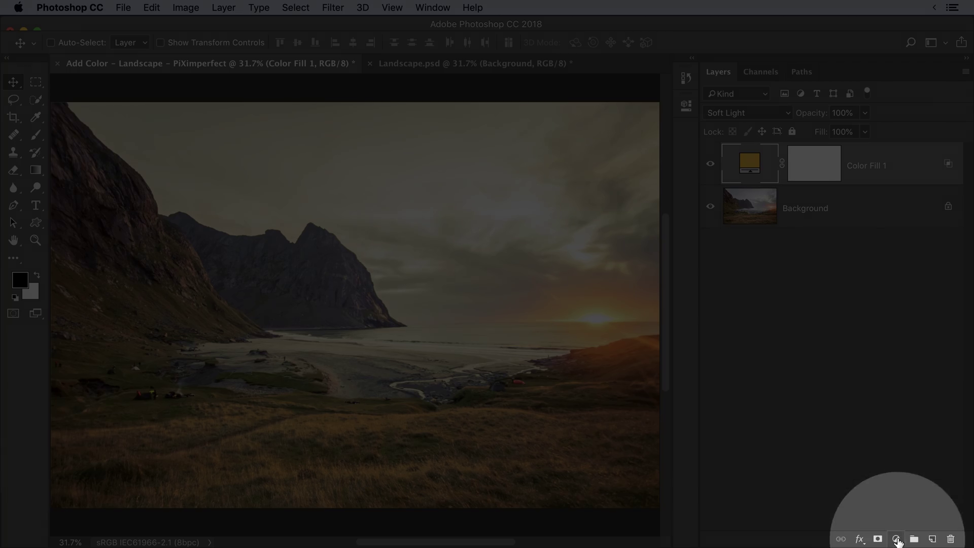
Add a second Solid Color fill layer in magenta, colour cf11a9, above the yellow fill.
click(896, 538)
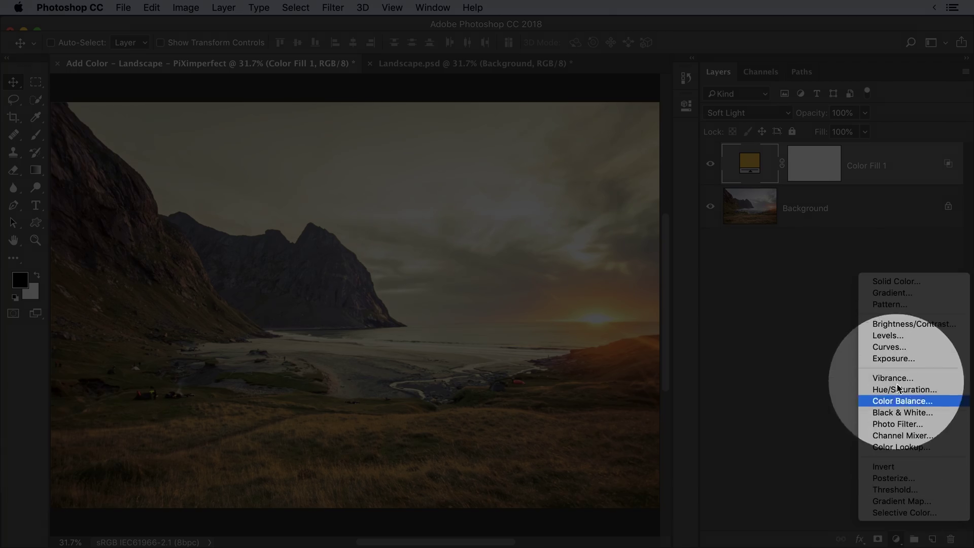
click(894, 283)
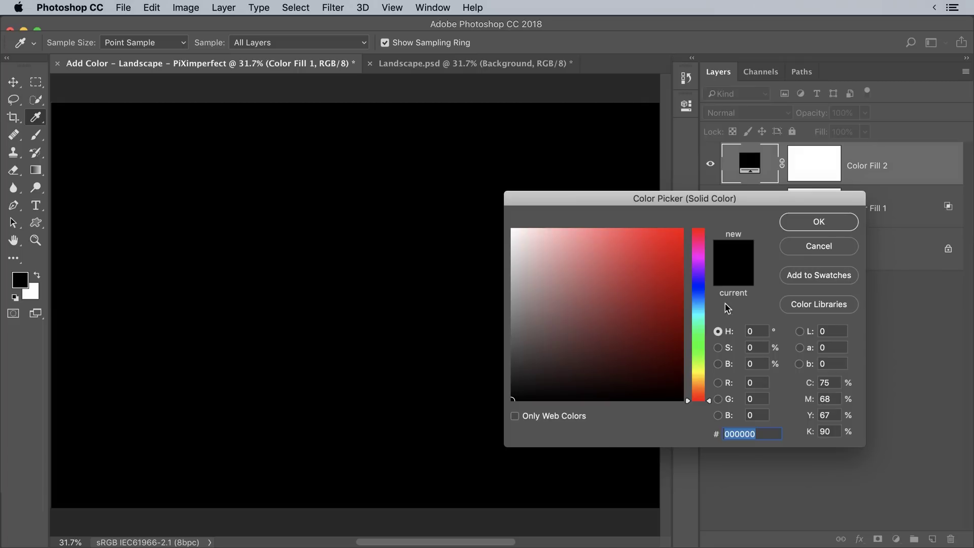
click(700, 249)
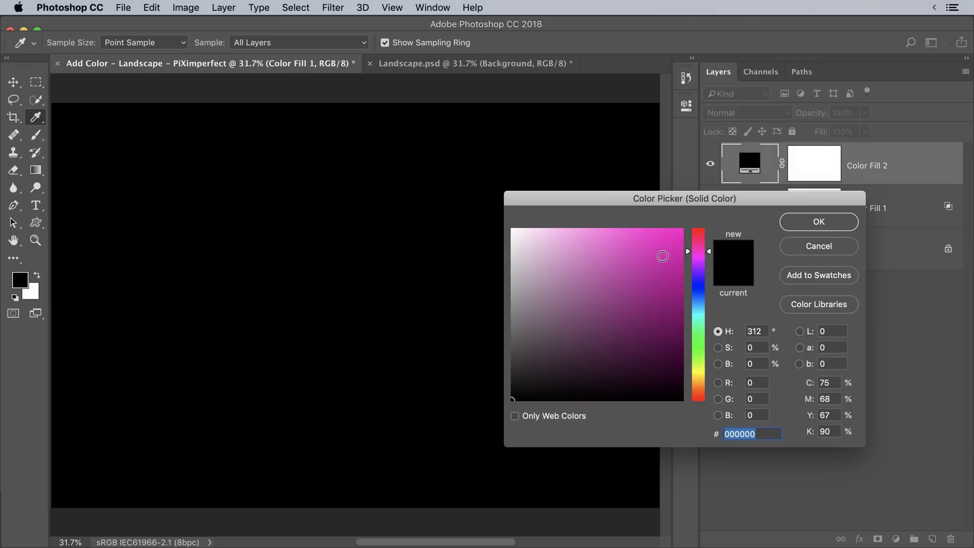
mouse_move(662, 257)
mouse_down()
mouse_move(659, 249)
mouse_move(669, 260)
mouse_up()
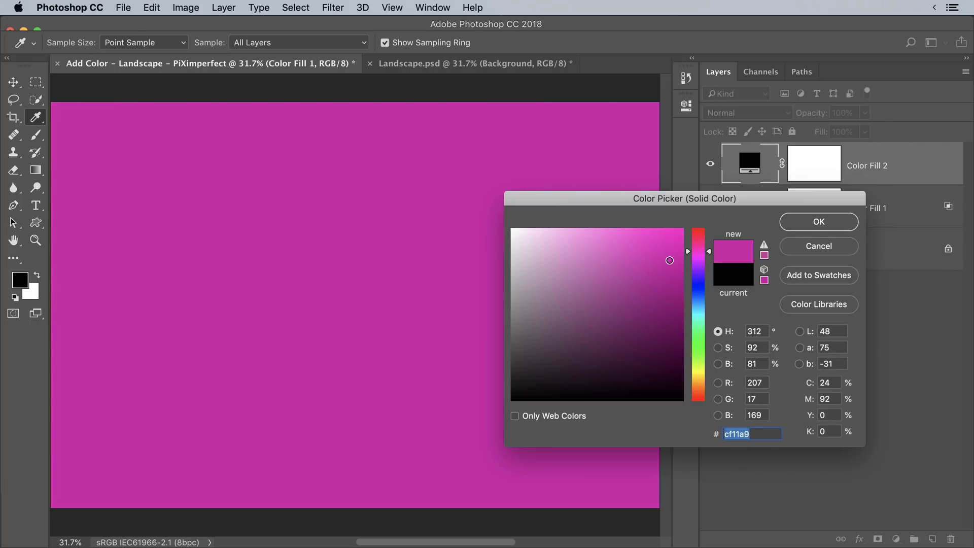
click(818, 222)
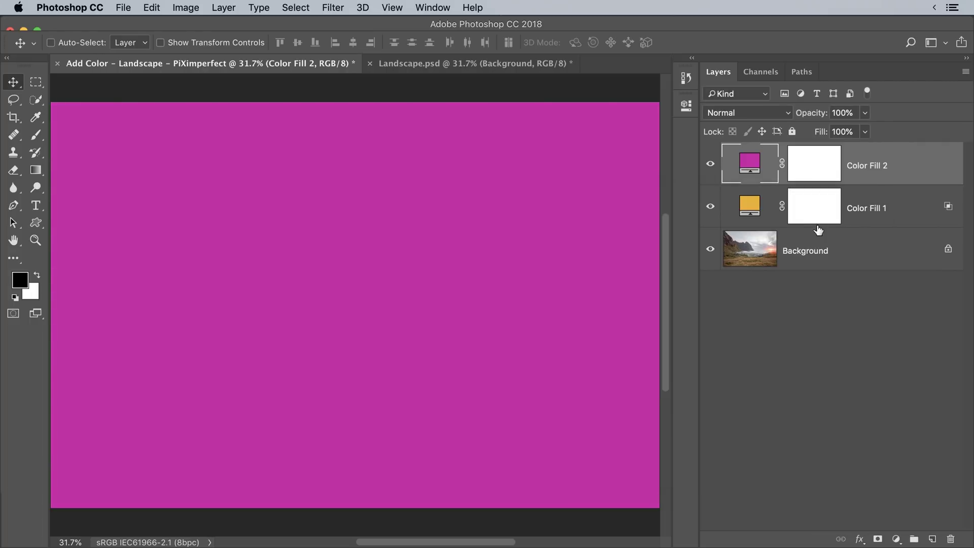
Set the magenta fill layer's blend mode to Soft Light and toggle its visibility to compare.
click(753, 116)
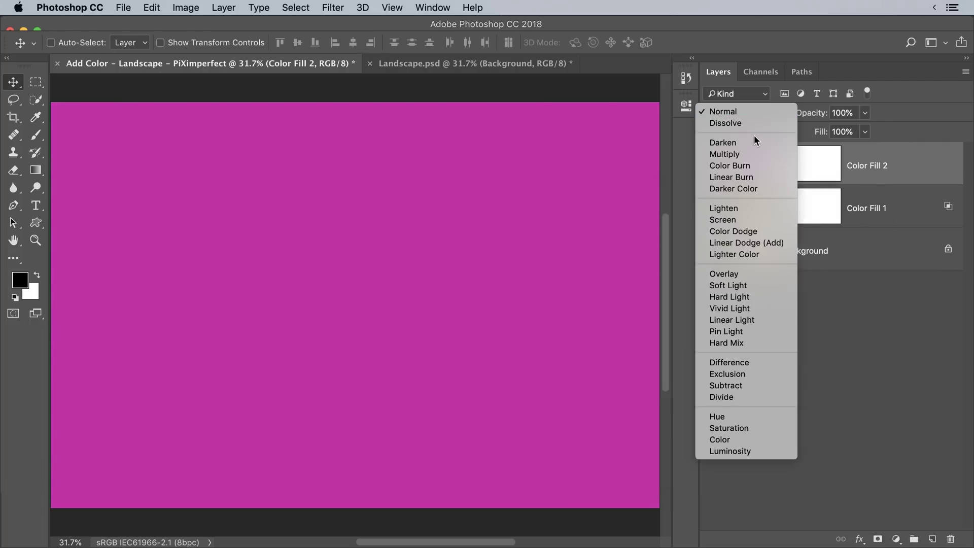
click(732, 285)
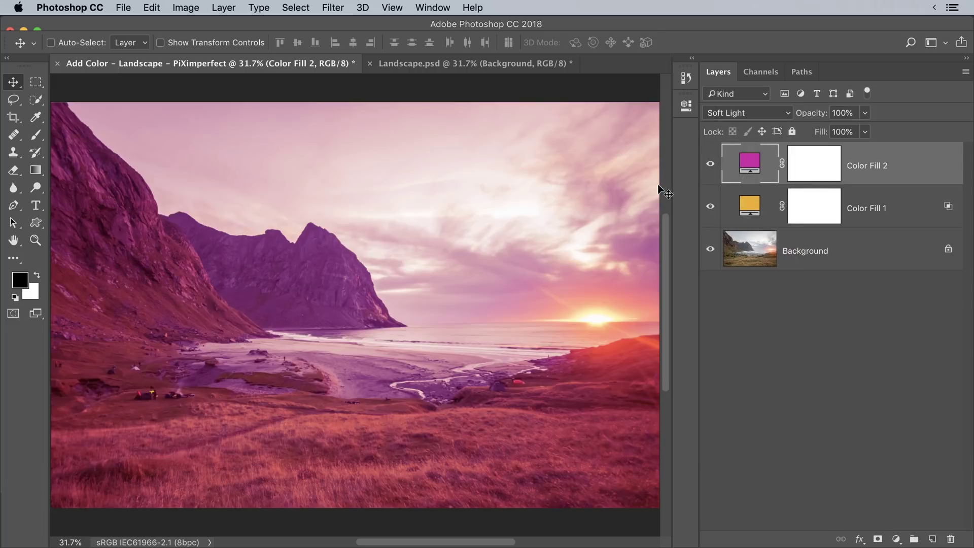
click(710, 163)
click(710, 164)
Paint black on the magenta fill's mask with a large soft 2909 px brush over the near mountainside and the foreground grass.
click(813, 167)
click(36, 135)
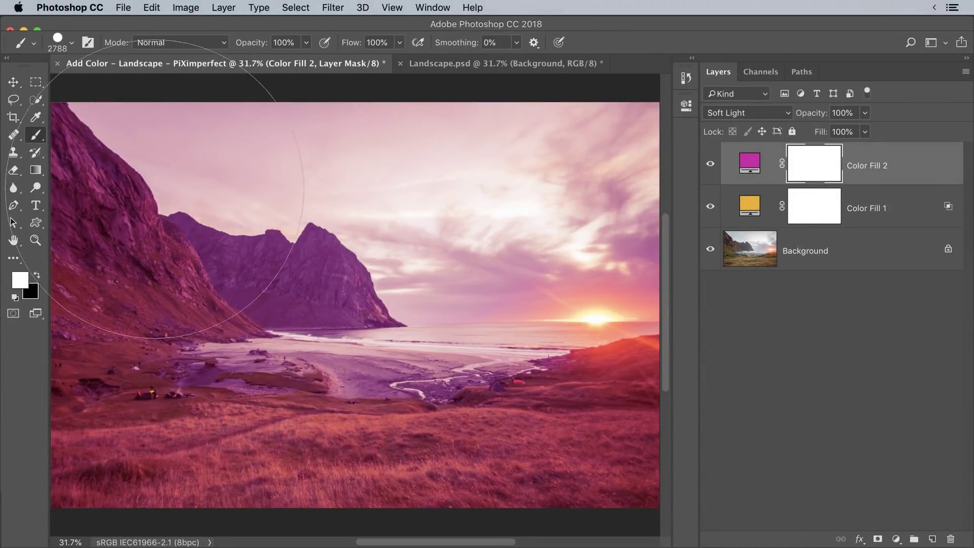
drag(358, 292, 374, 290)
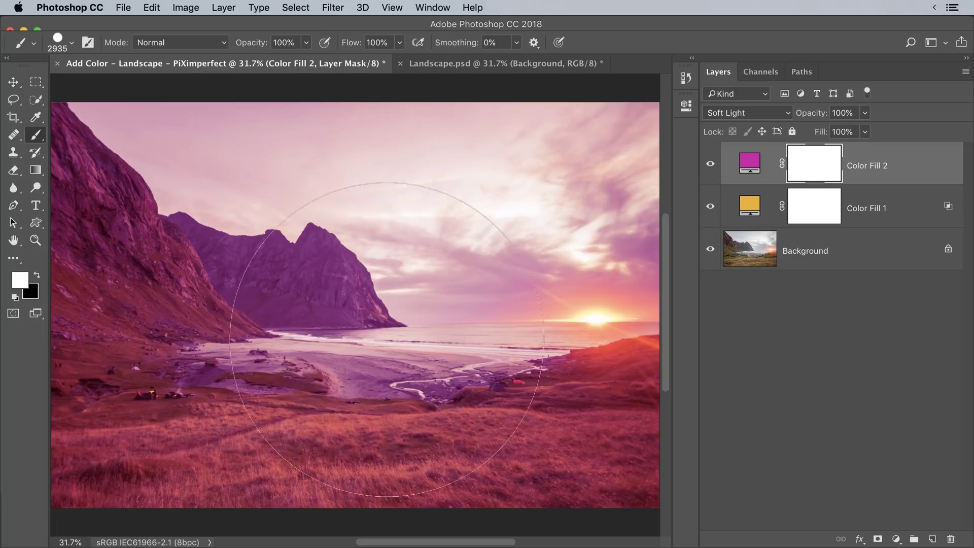
mouse_move(391, 333)
mouse_down()
mouse_move(393, 192)
mouse_move(376, 350)
mouse_up()
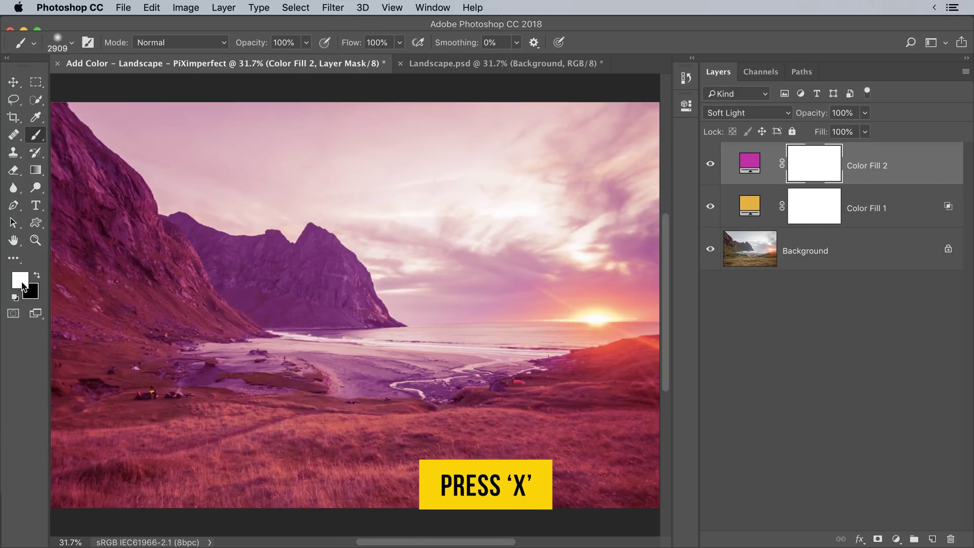
key(x)
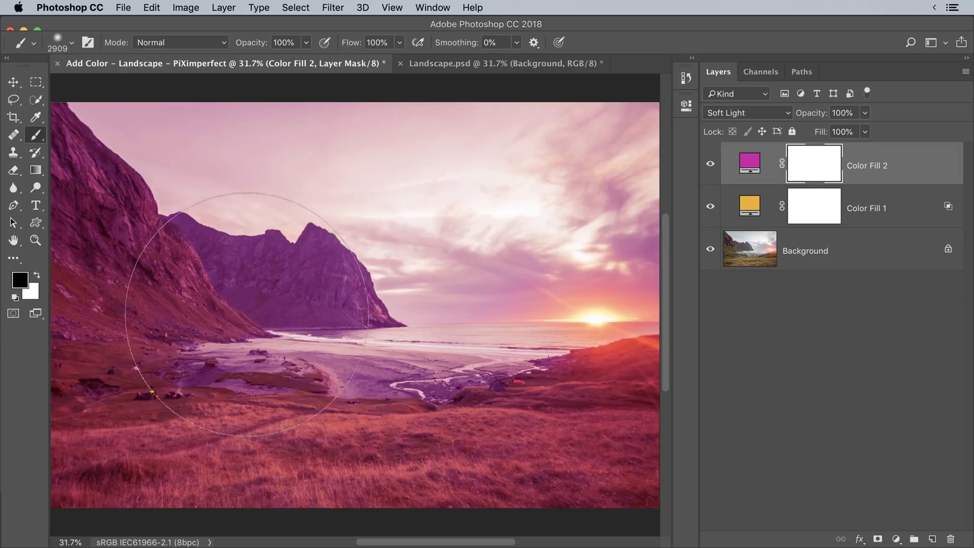
mouse_move(213, 330)
mouse_down()
mouse_move(131, 342)
mouse_move(21, 245)
mouse_move(77, 346)
mouse_move(68, 451)
mouse_move(559, 543)
mouse_move(646, 531)
mouse_move(715, 498)
mouse_move(576, 537)
mouse_move(681, 517)
mouse_move(719, 487)
mouse_move(791, 456)
mouse_up()
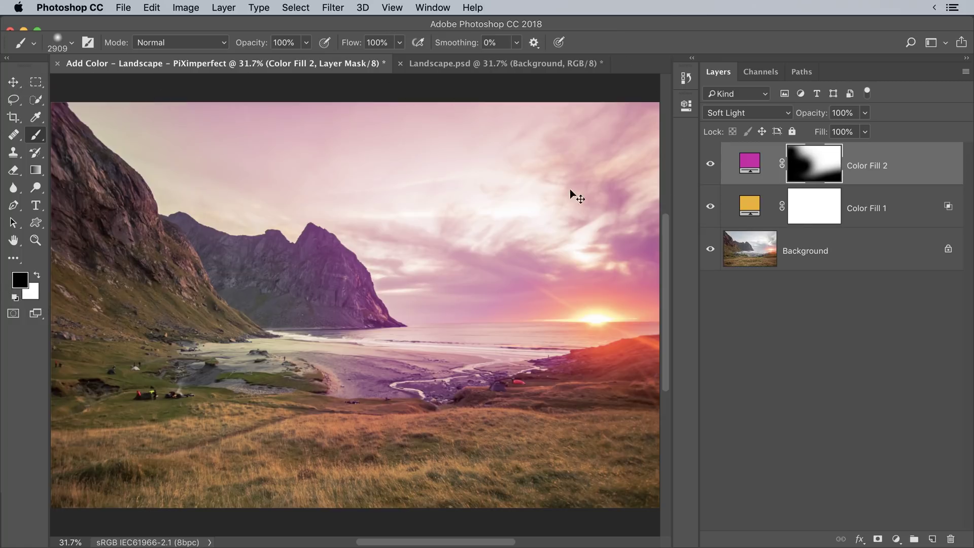
key(super+z)
Split the magenta fill's Underlying Layer black slider in Blend If to 0 / 255, apply it, and compare with the original photo.
double_click(945, 167)
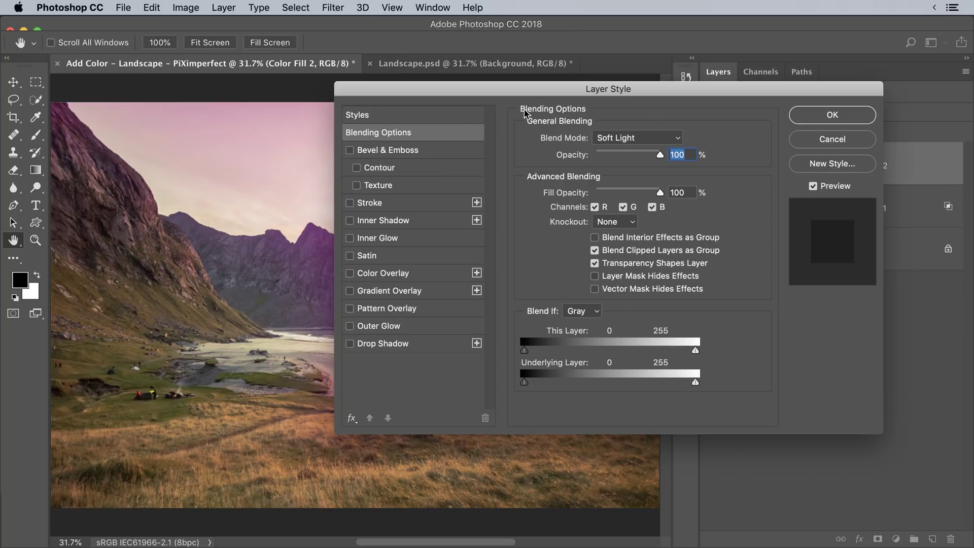
drag(529, 93, 734, 67)
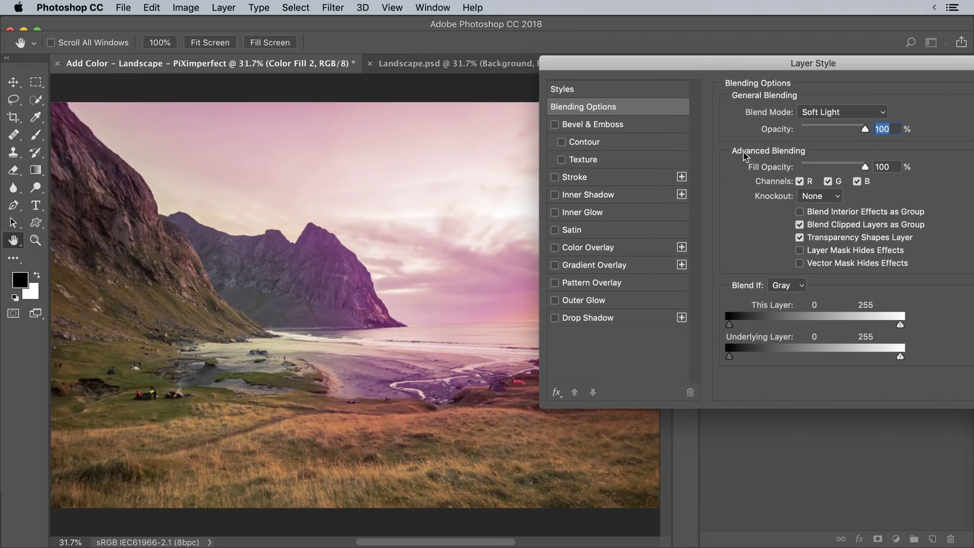
drag(735, 361, 901, 361)
drag(784, 360, 694, 362)
drag(810, 65, 562, 85)
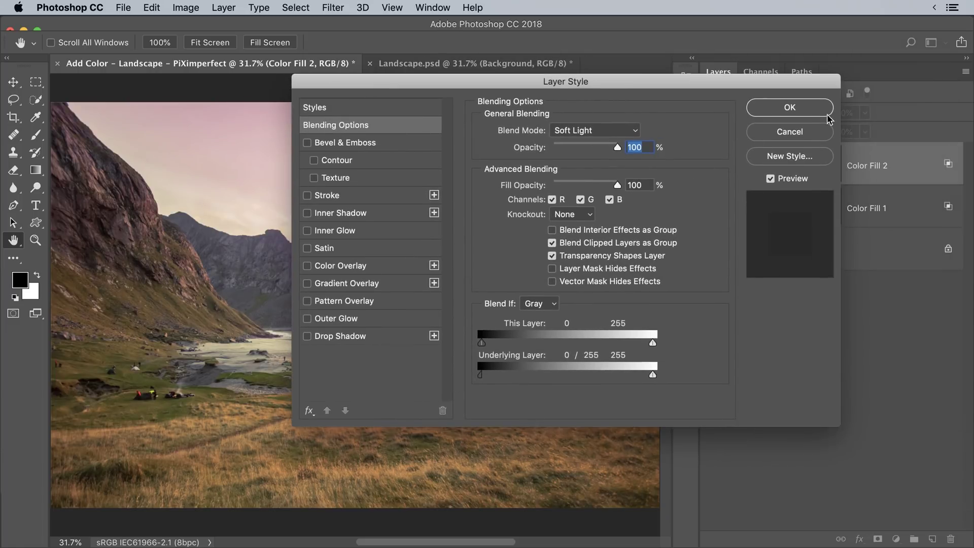
click(785, 109)
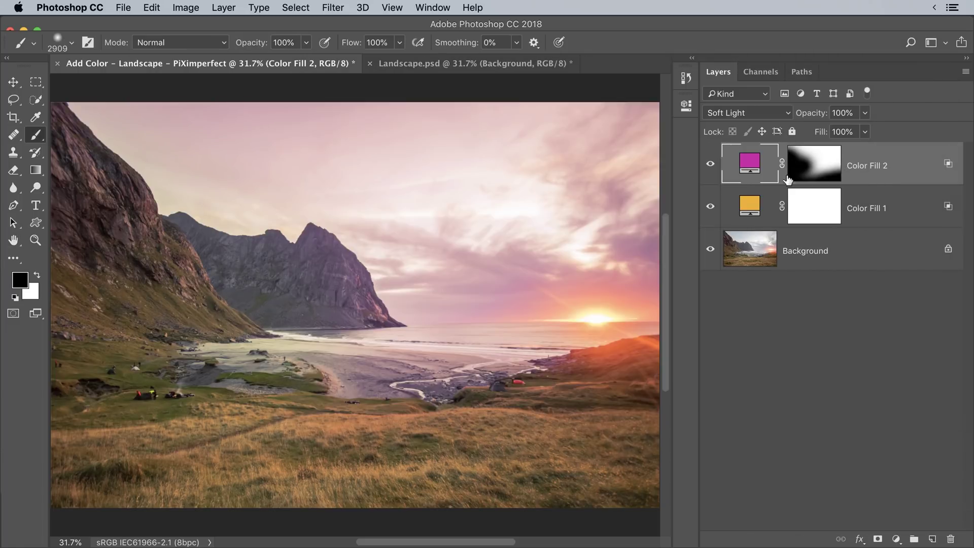
alt+click(710, 250)
alt+click(710, 252)
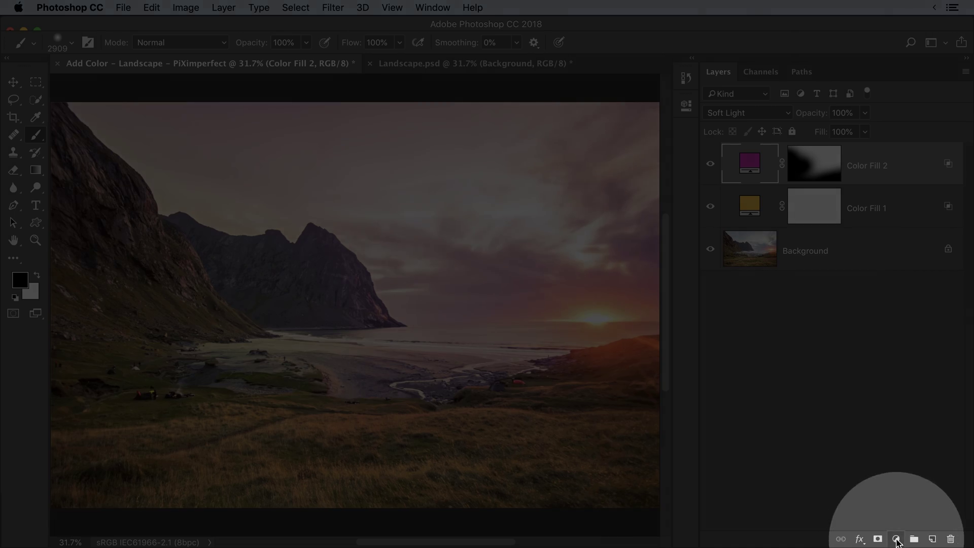
Add a third Solid Color fill layer in blue-violet, colour 4715a1, above the magenta fill and set its blend mode to Soft Light.
click(896, 538)
click(893, 281)
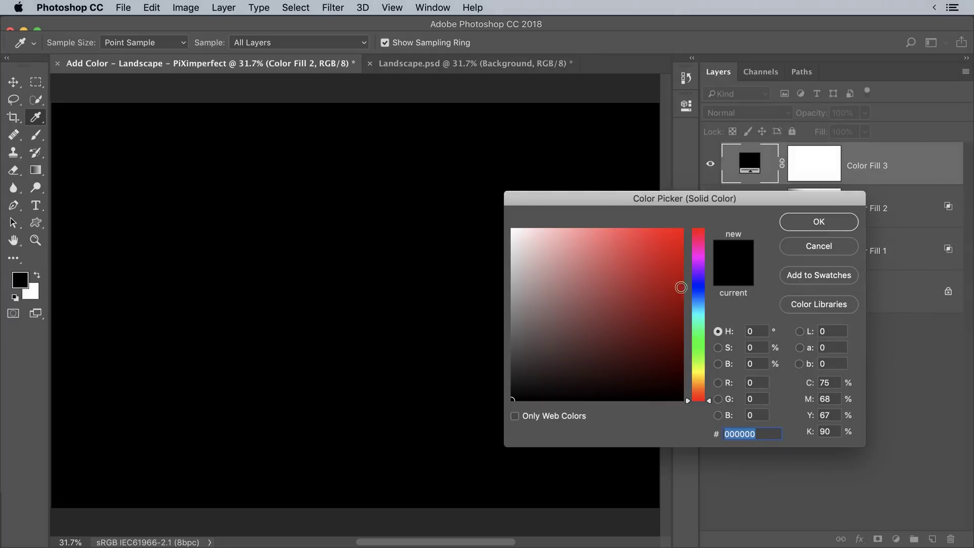
drag(702, 310, 711, 280)
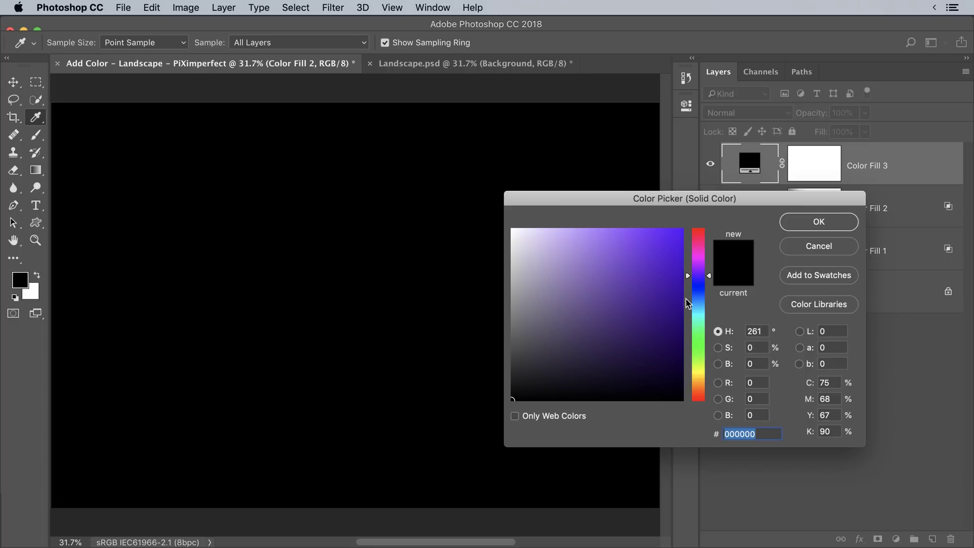
drag(655, 326, 660, 292)
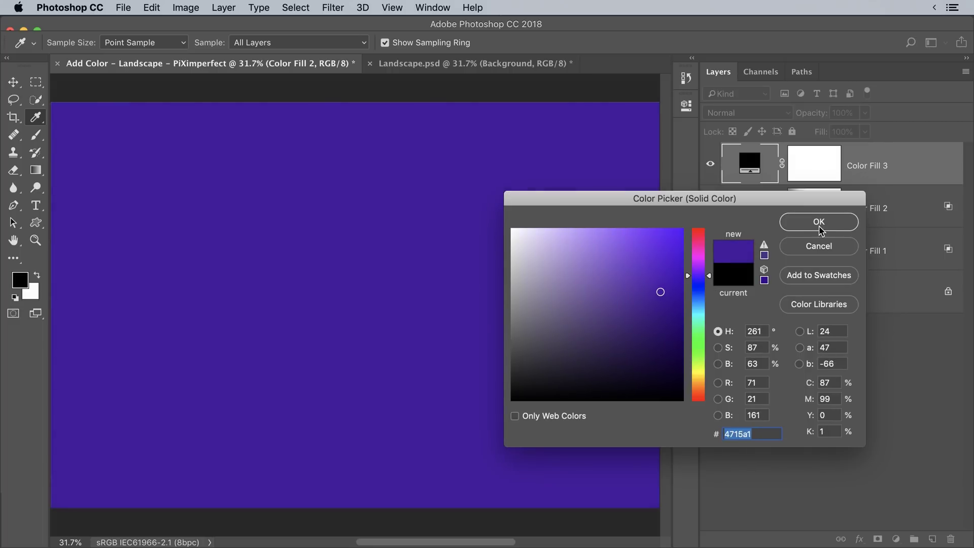
click(819, 223)
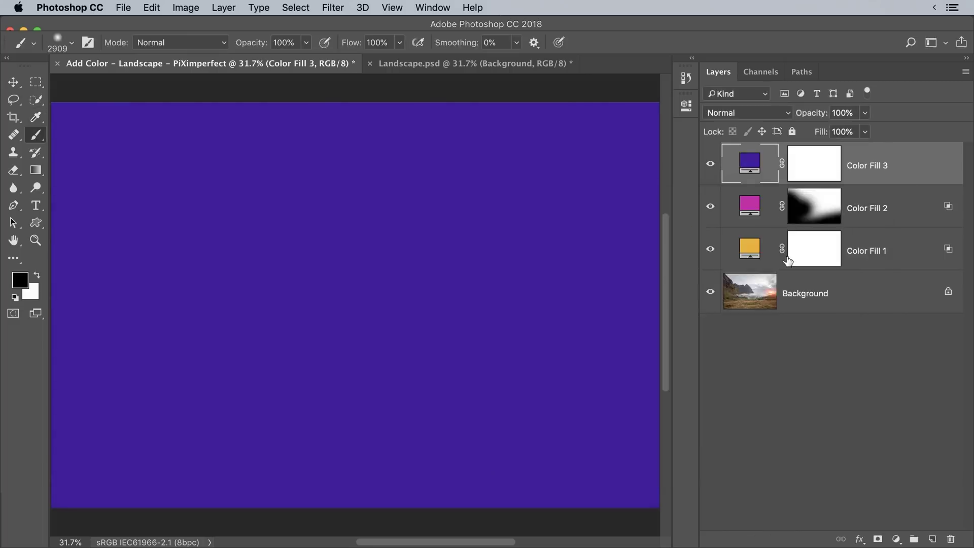
click(745, 114)
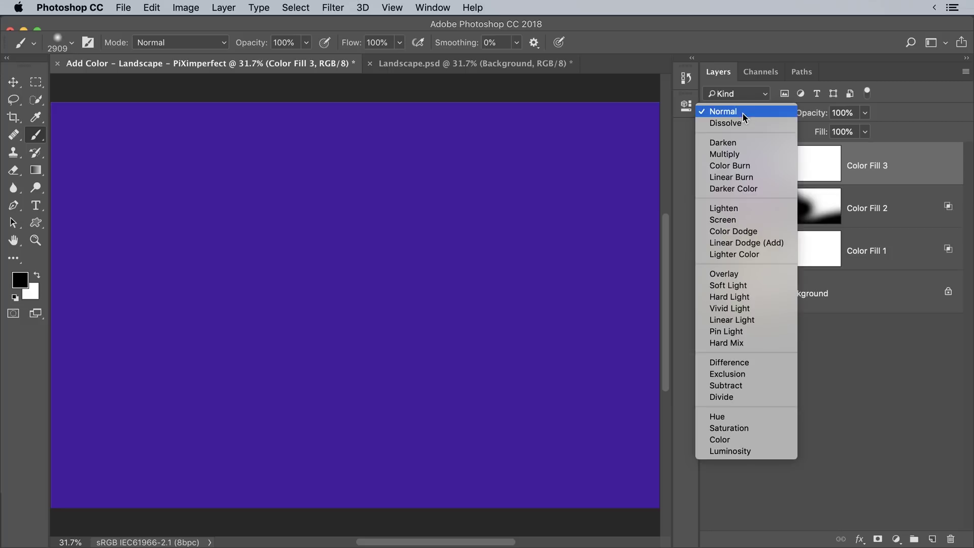
click(738, 286)
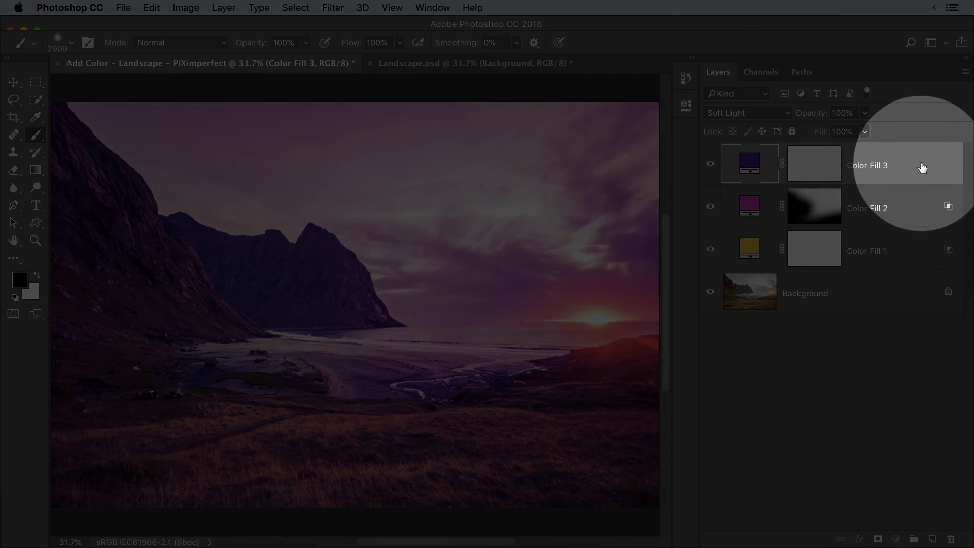
Split the blue-violet fill's Underlying Layer white slider in Blend If to 0 / 150 and apply it.
double_click(921, 172)
drag(591, 87, 885, 68)
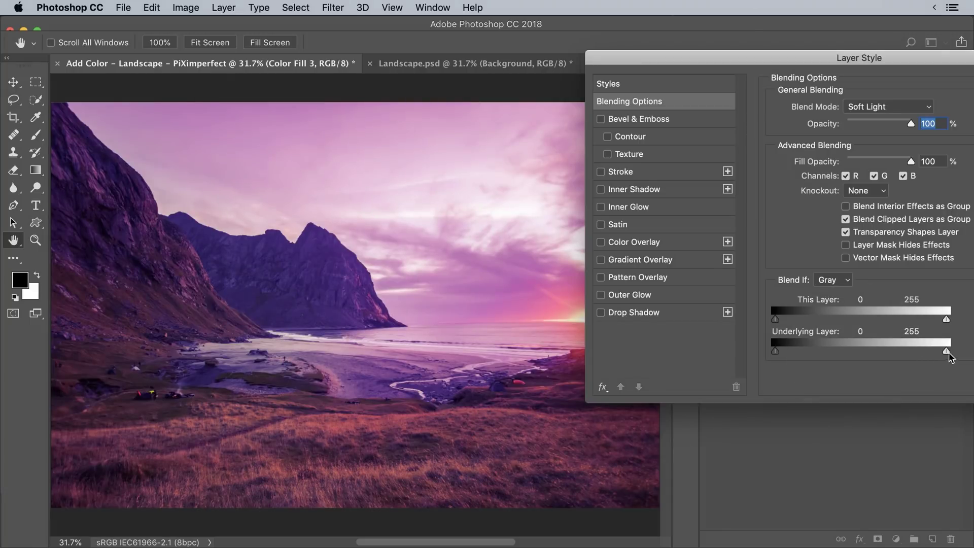
drag(947, 352, 842, 354)
drag(836, 358, 756, 351)
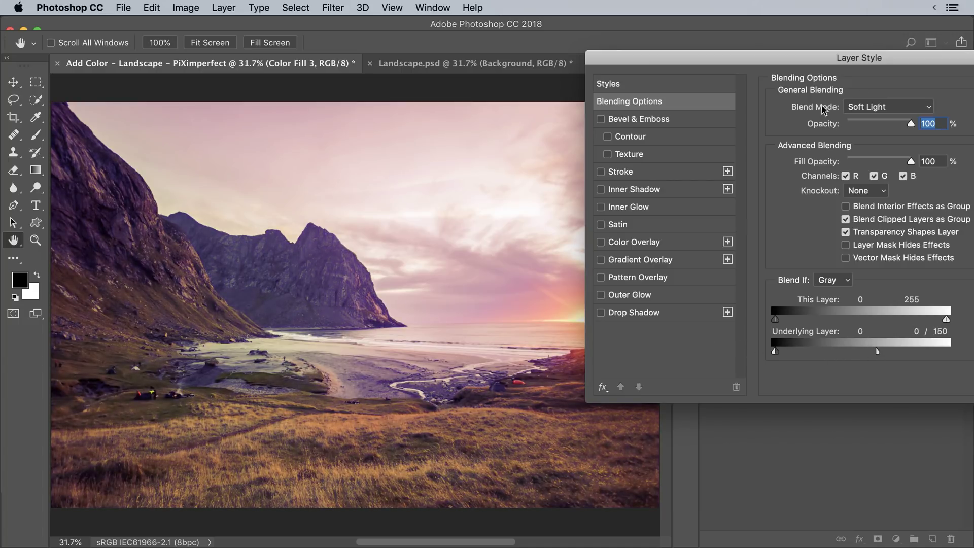
drag(812, 58, 655, 85)
click(919, 111)
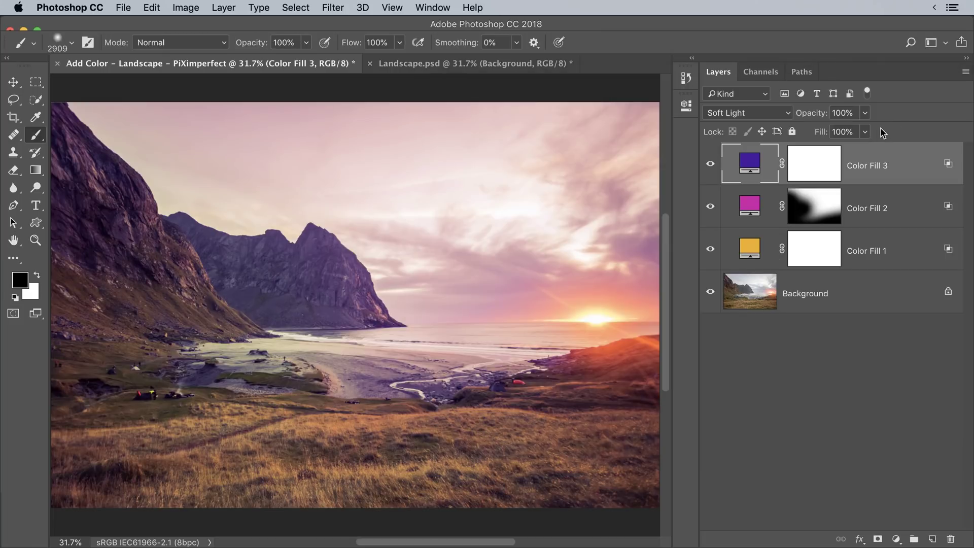
Change the third fill layer's colour to blue, 2315a1, and compare the result with the original photo.
double_click(755, 164)
drag(716, 211, 818, 192)
mouse_move(809, 261)
mouse_down()
mouse_move(812, 299)
mouse_move(811, 256)
mouse_move(811, 274)
mouse_move(811, 265)
mouse_up()
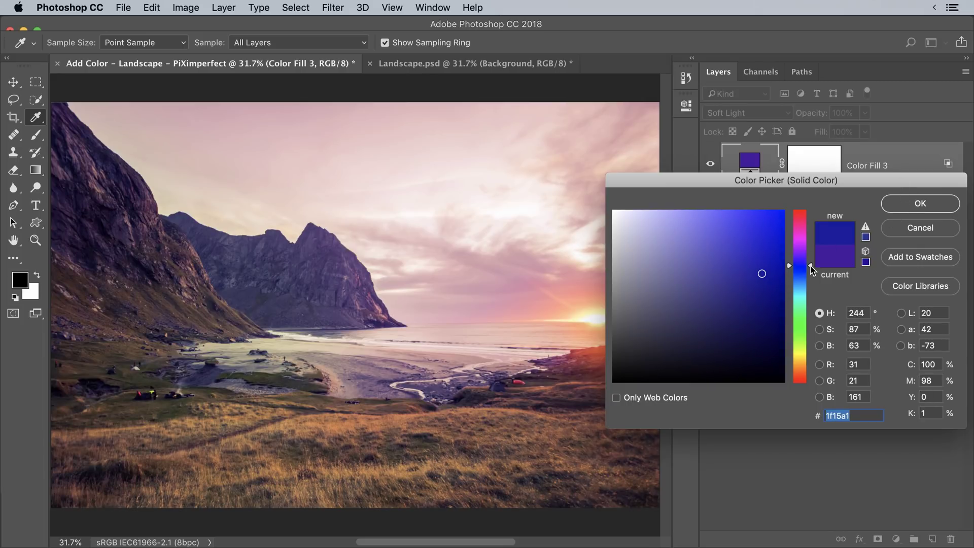
click(919, 203)
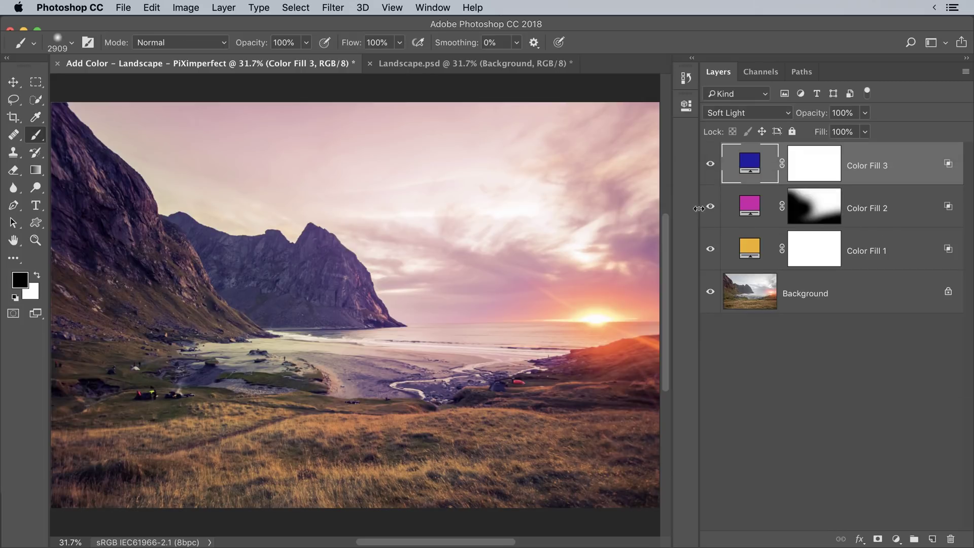
alt+click(710, 293)
alt+click(711, 296)
Make the third fill layer's blue slightly brighter and more saturated.
double_click(750, 168)
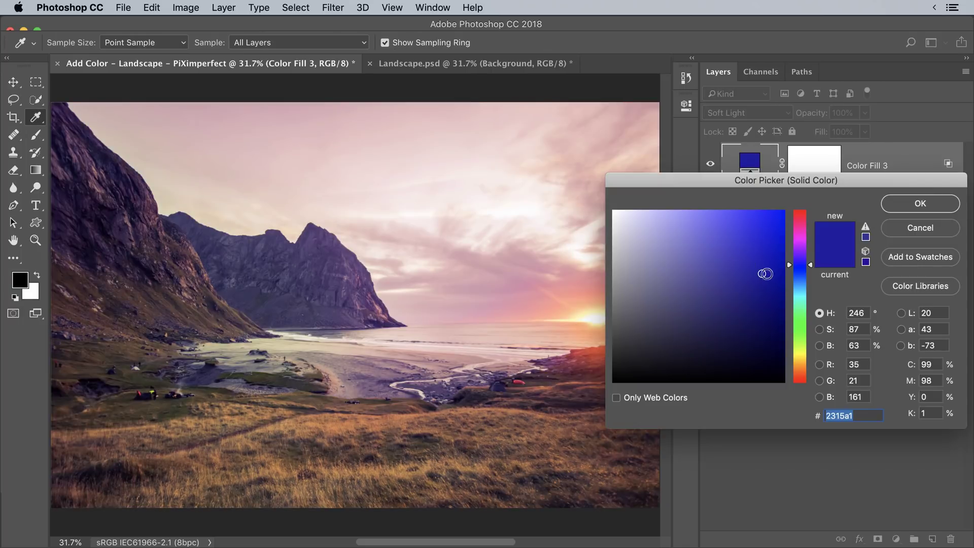
mouse_move(767, 274)
mouse_down()
mouse_move(776, 269)
mouse_move(771, 216)
mouse_move(769, 290)
mouse_move(771, 266)
mouse_up()
click(903, 233)
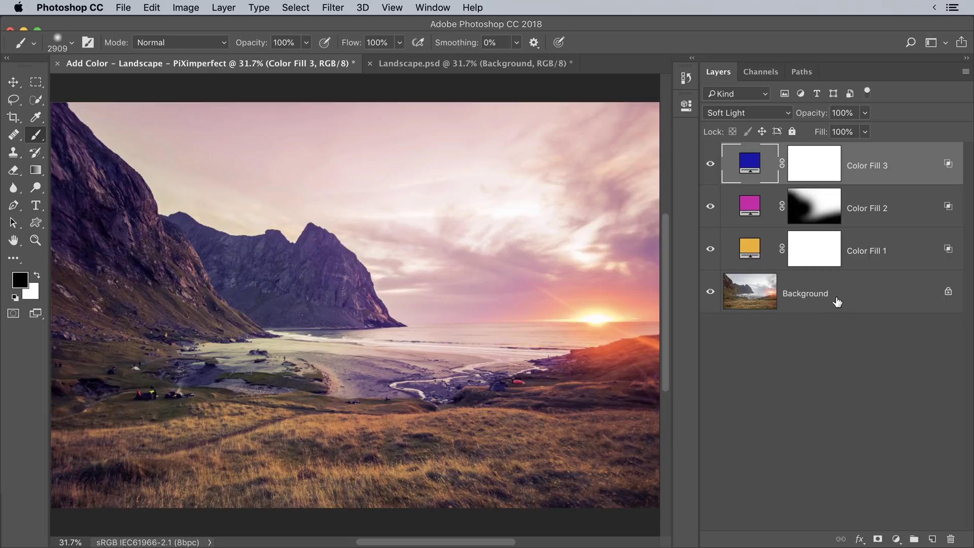
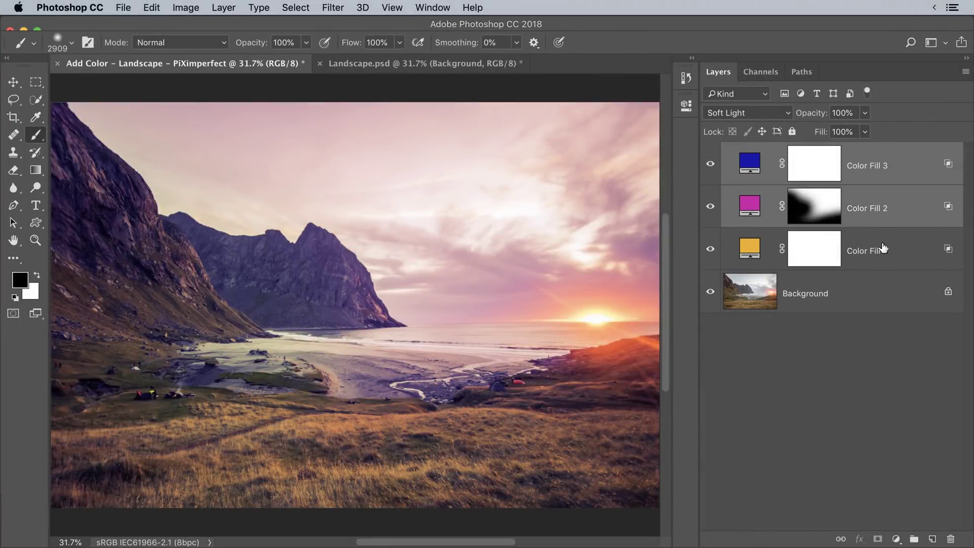
Group the three Solid Color fill layers and name the group Color.
click(891, 170)
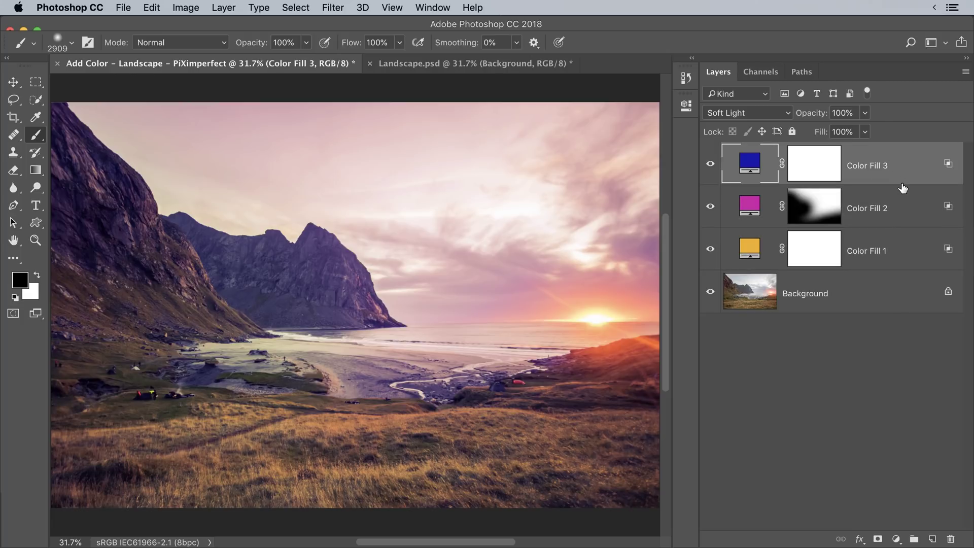
shift+click(895, 262)
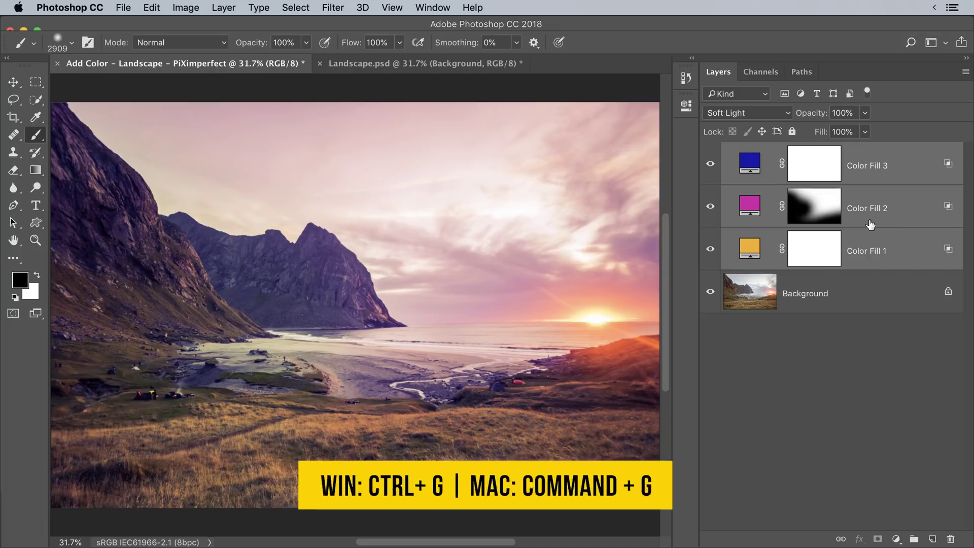
key(super+g)
double_click(769, 152)
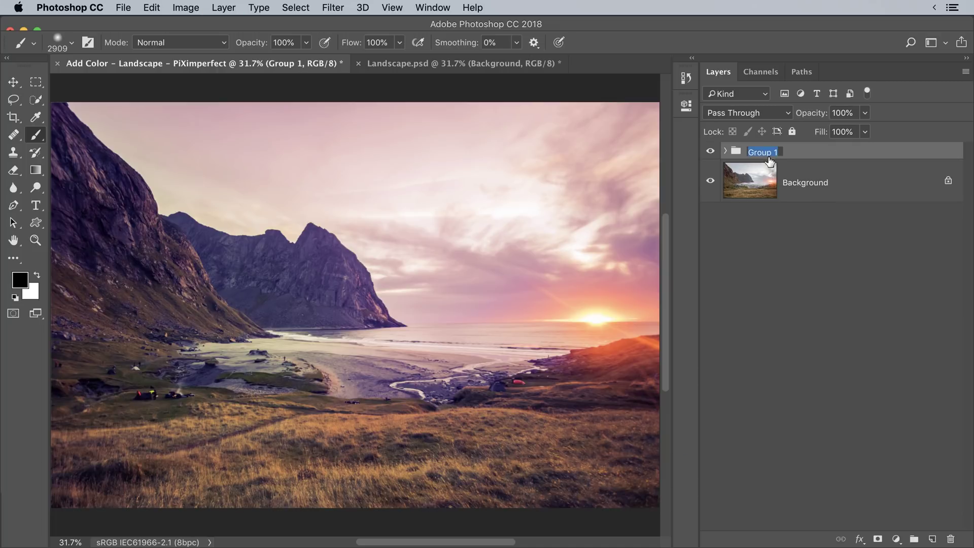
text(Color)
key(Return)
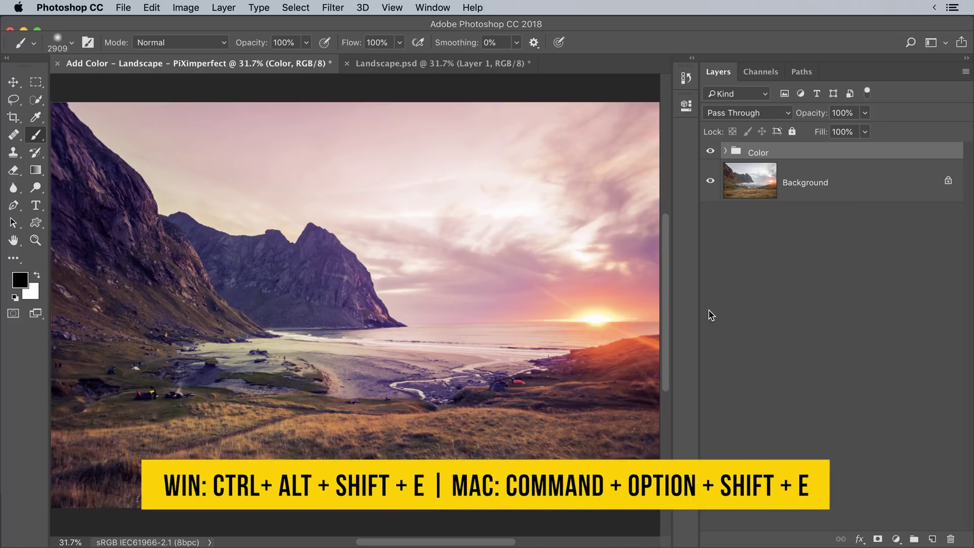
Stamp all visible layers into a new layer above the Color group and convert it for Smart Filters.
key(super+alt+shift+e)
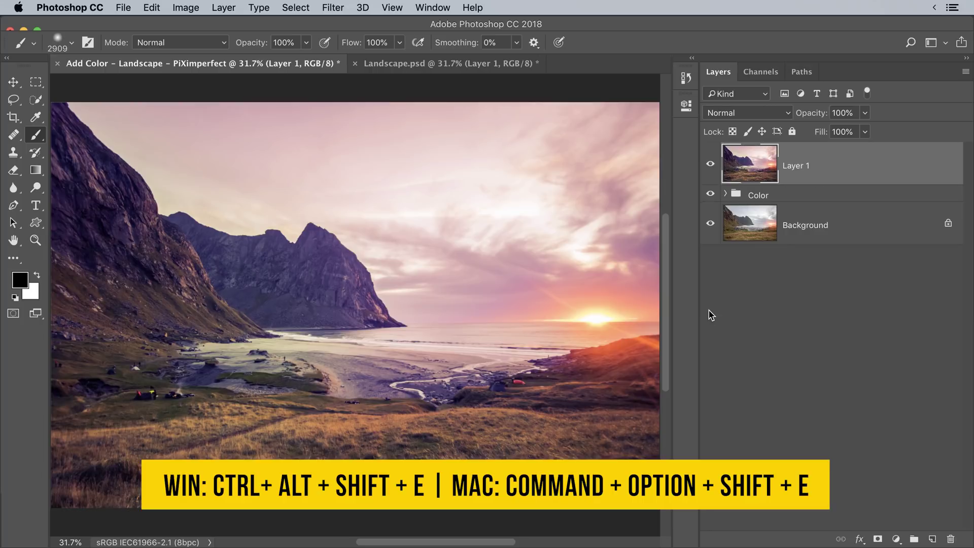
click(711, 164)
click(711, 164)
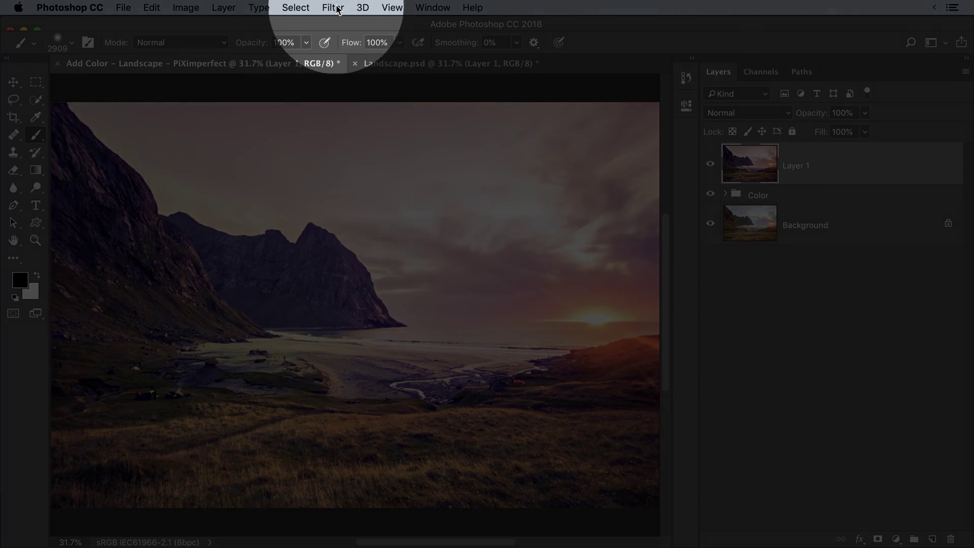
click(333, 8)
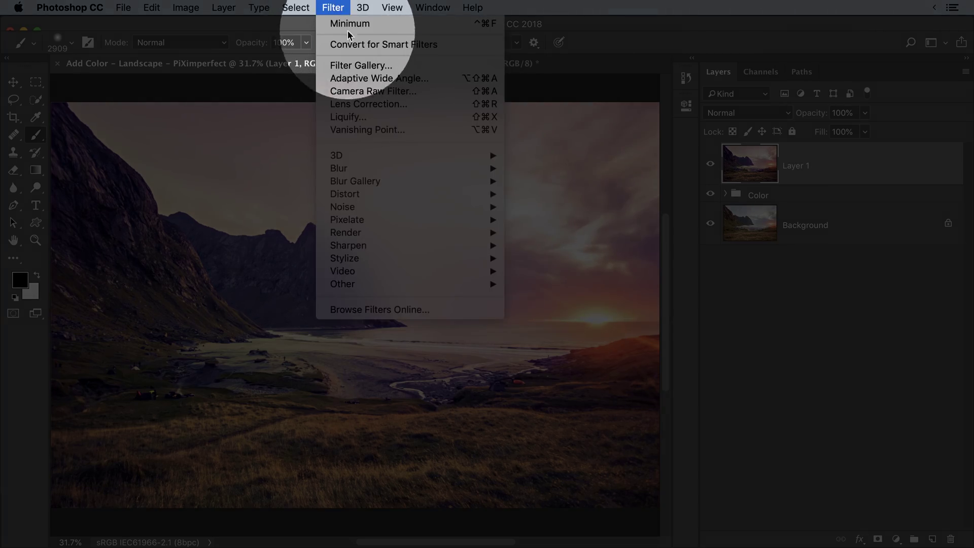
click(398, 44)
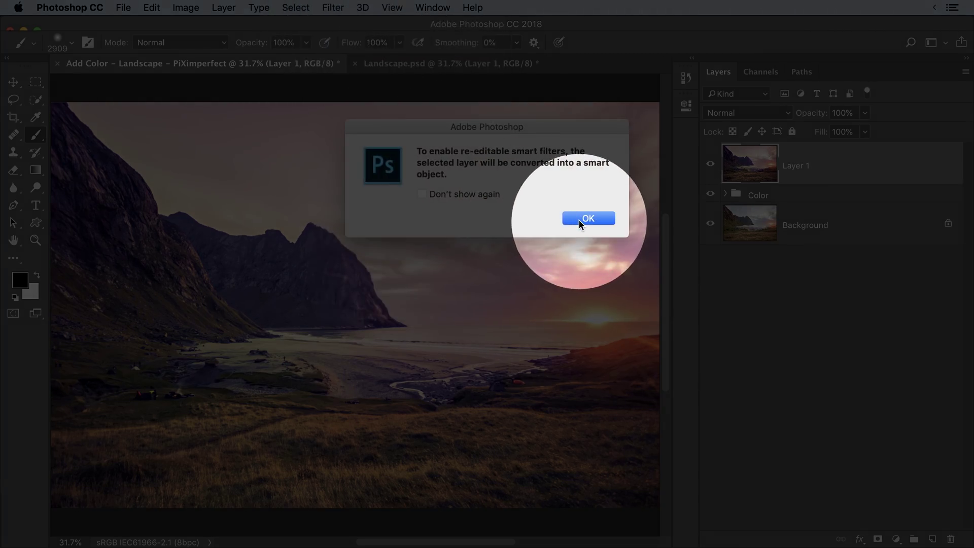
click(582, 222)
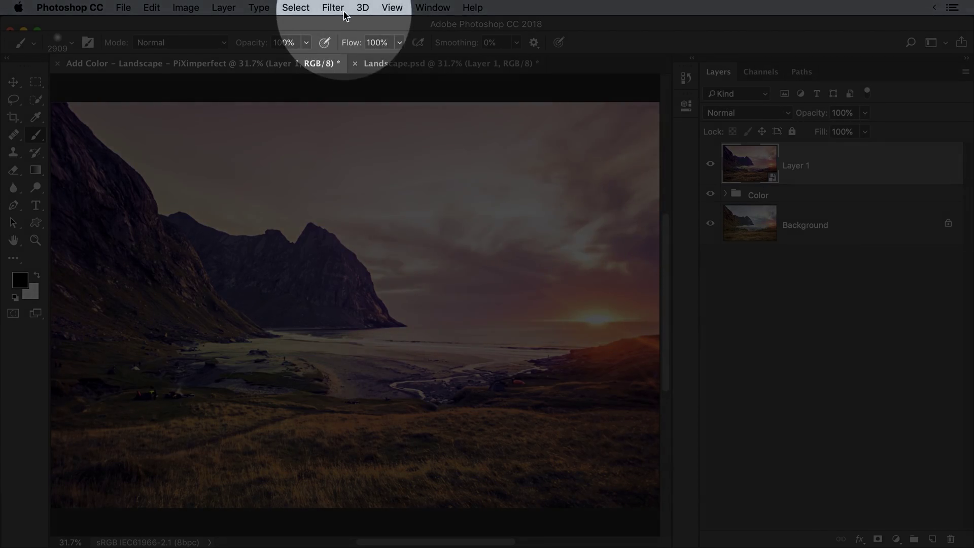
Open the Camera Raw Filter on the stamped layer and set Exposure to -0.70, Temperature to +22 and Tint to +42.
click(342, 12)
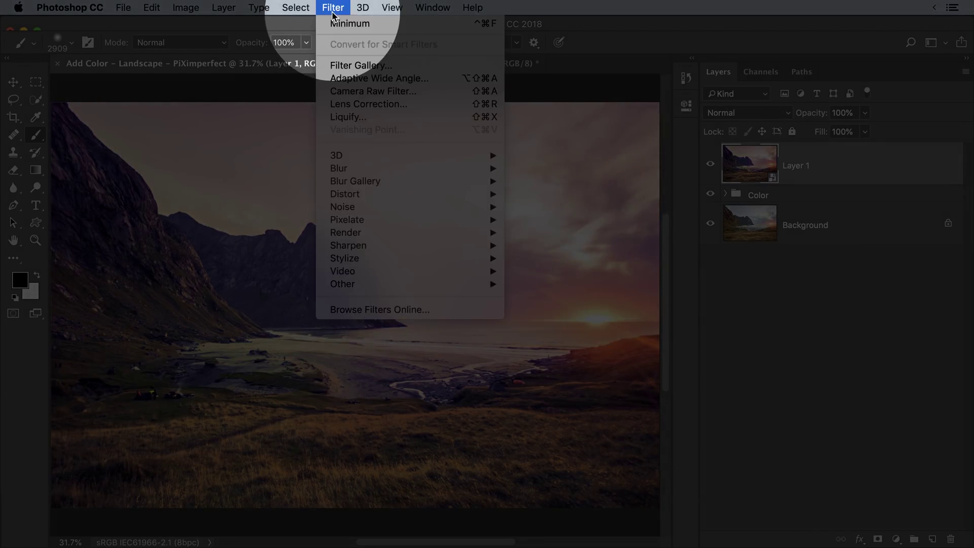
click(377, 91)
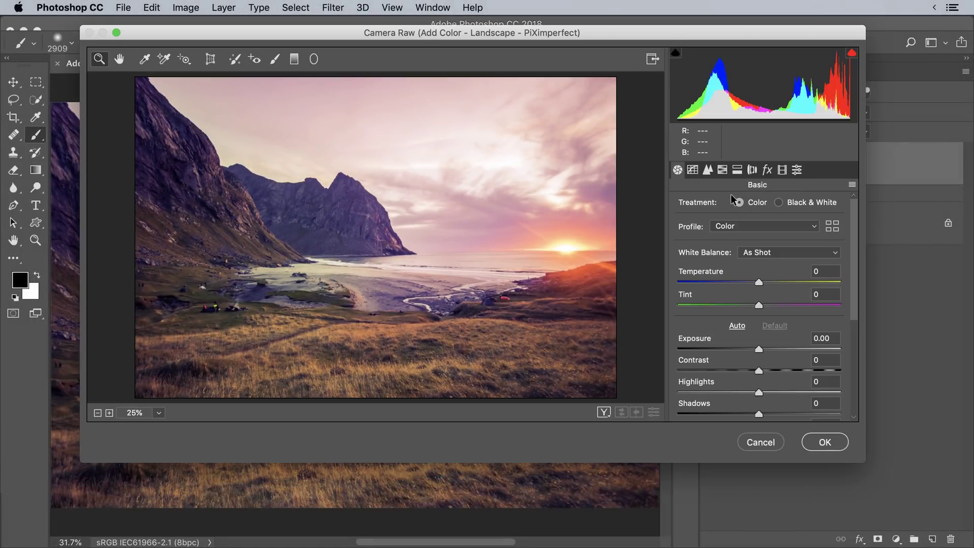
drag(868, 463, 959, 531)
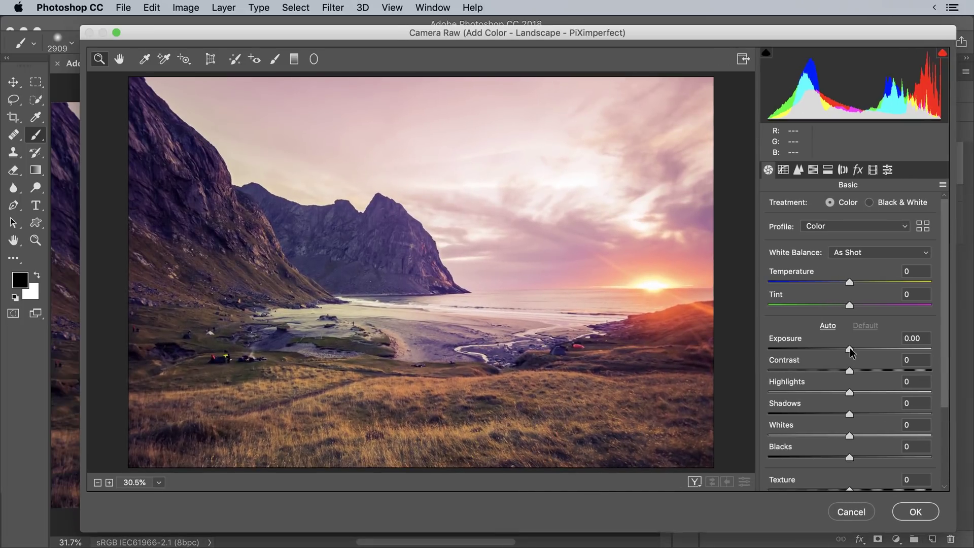
drag(849, 349, 836, 349)
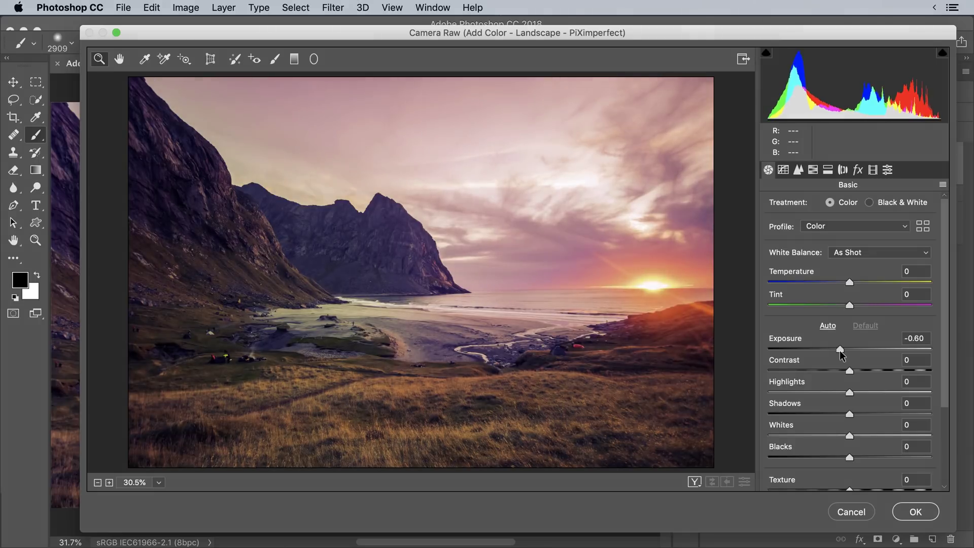
drag(838, 351, 838, 348)
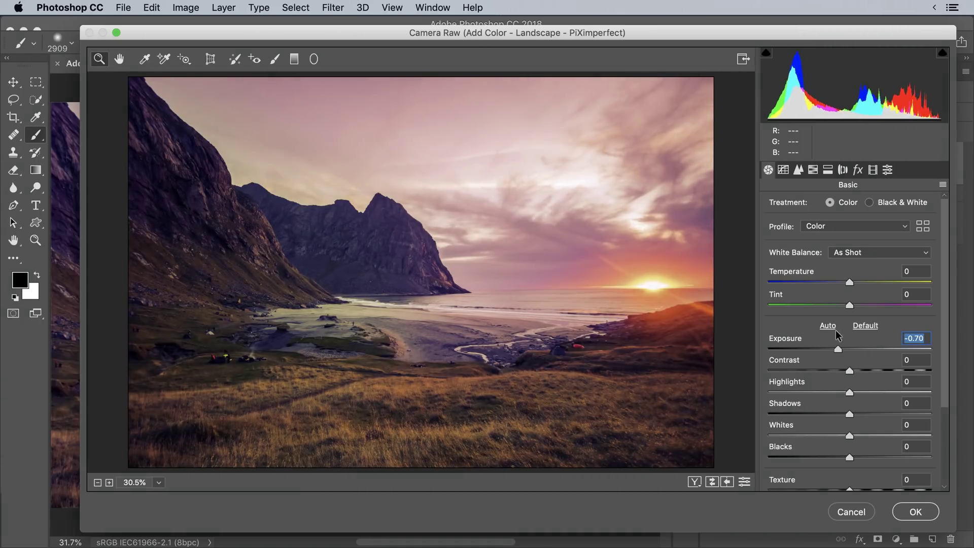
mouse_move(850, 281)
mouse_down()
mouse_move(876, 279)
mouse_move(853, 305)
mouse_move(906, 303)
mouse_move(881, 282)
mouse_move(893, 278)
mouse_move(854, 285)
mouse_move(866, 283)
mouse_up()
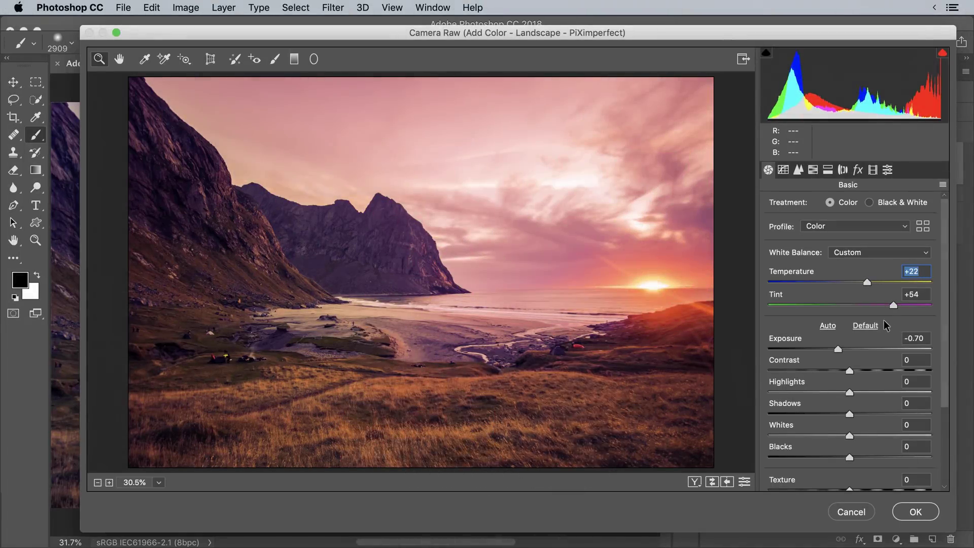
mouse_move(892, 306)
mouse_down()
mouse_move(874, 305)
mouse_move(883, 306)
mouse_up()
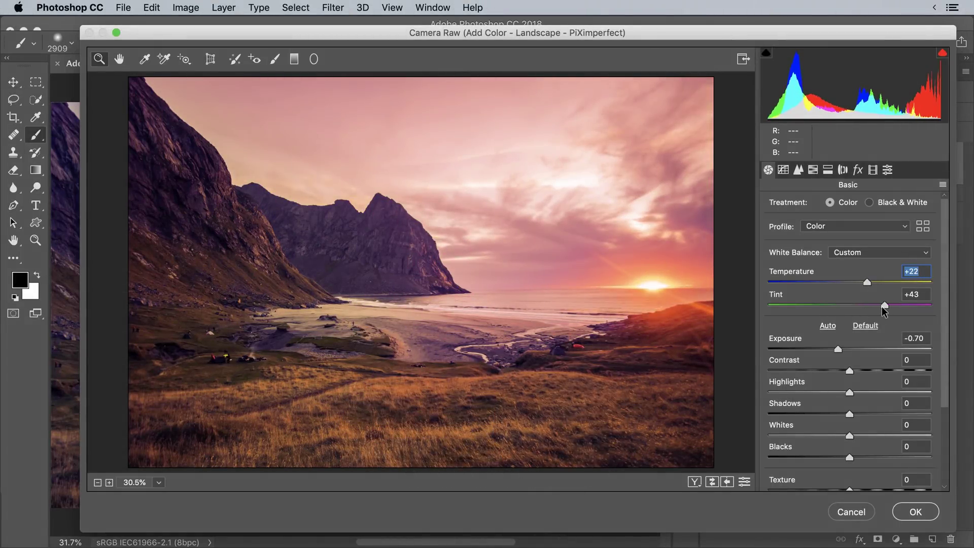
Set Contrast to +29, Highlights to -38, Shadows to -10, Whites to -15 and Blacks to -2 in the Camera Raw Filter.
drag(945, 327, 944, 364)
drag(849, 318, 756, 343)
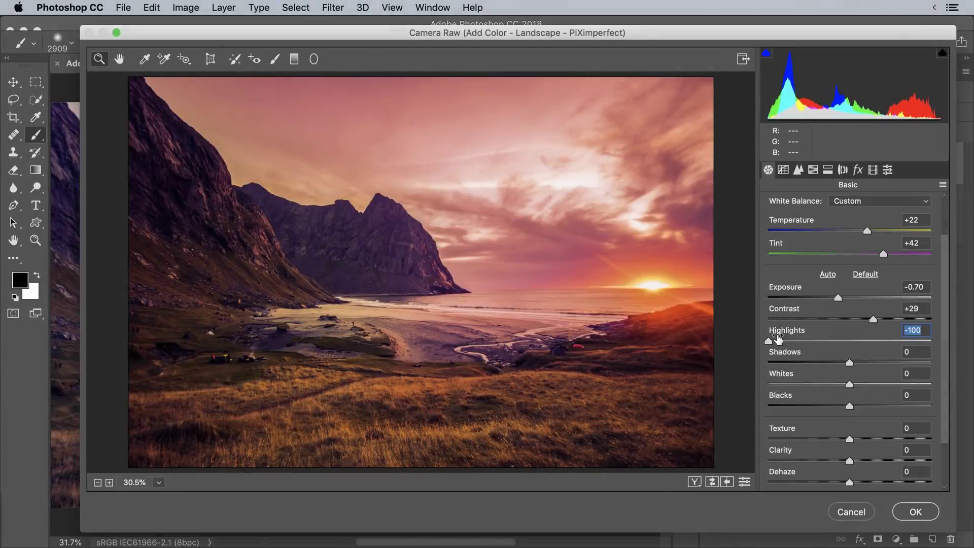
drag(772, 341, 871, 383)
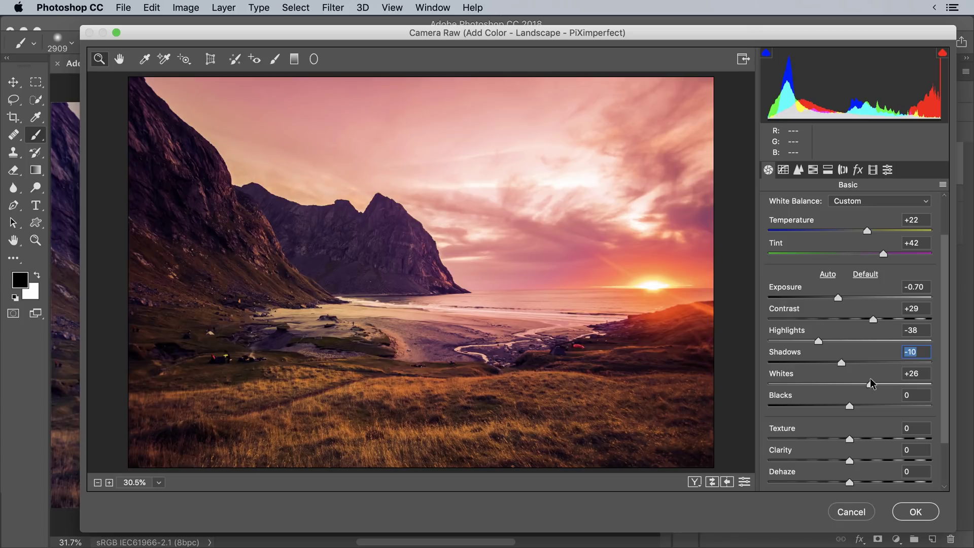
alt+click(870, 384)
drag(871, 383, 849, 401)
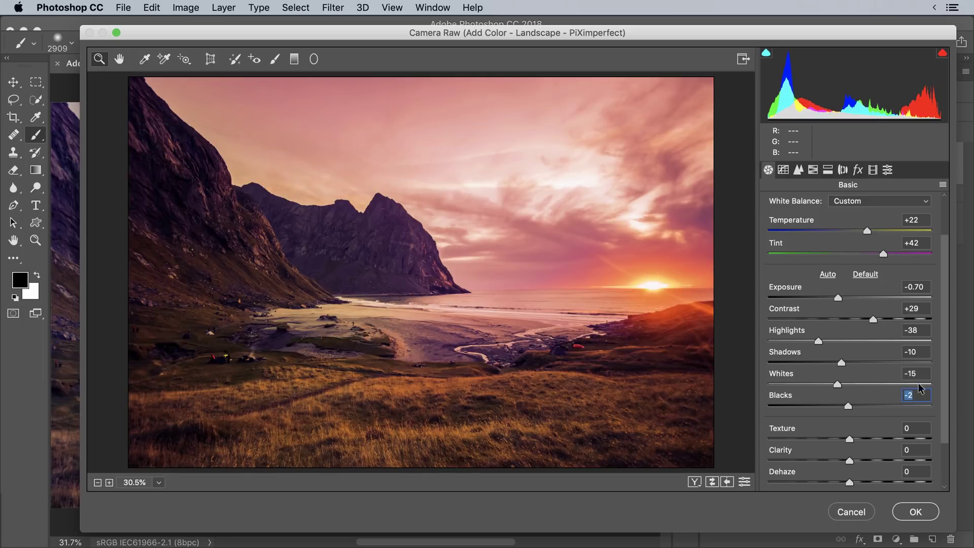
Set Texture to +17 and Clarity to +19 in the Camera Raw Filter.
scroll(946, 383, down, 3)
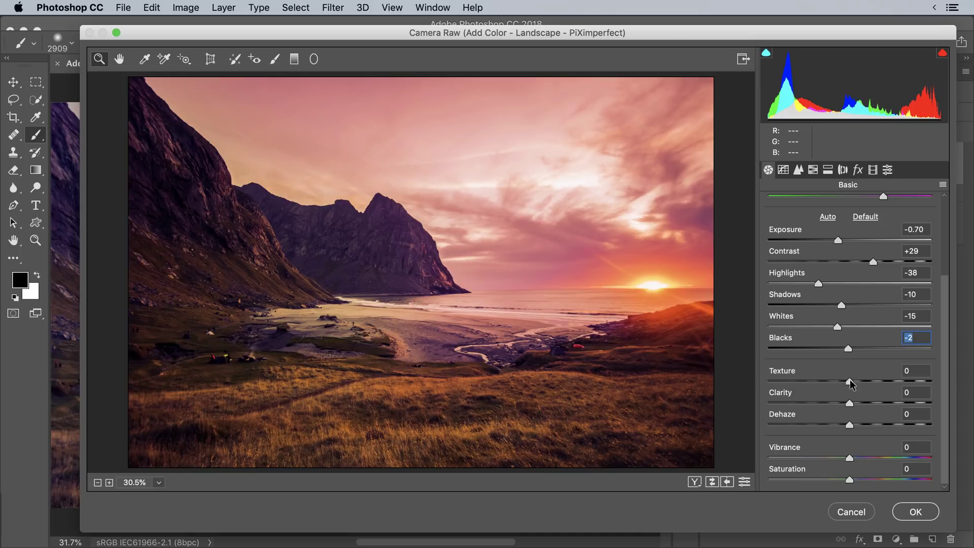
drag(850, 381, 851, 381)
drag(850, 382, 865, 403)
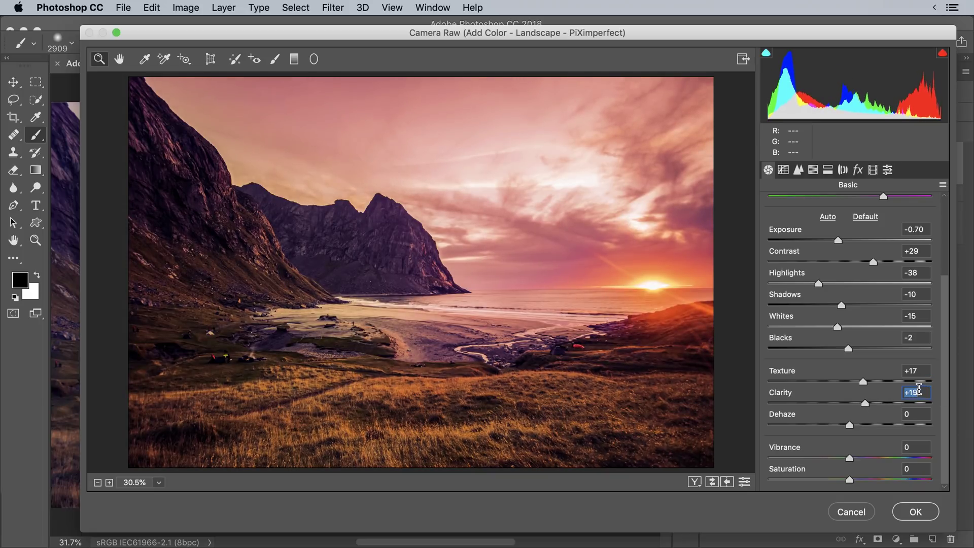
Set Clarity to +16, Vibrance to +21 and Tint to +33, and apply the Camera Raw Filter.
text(16)
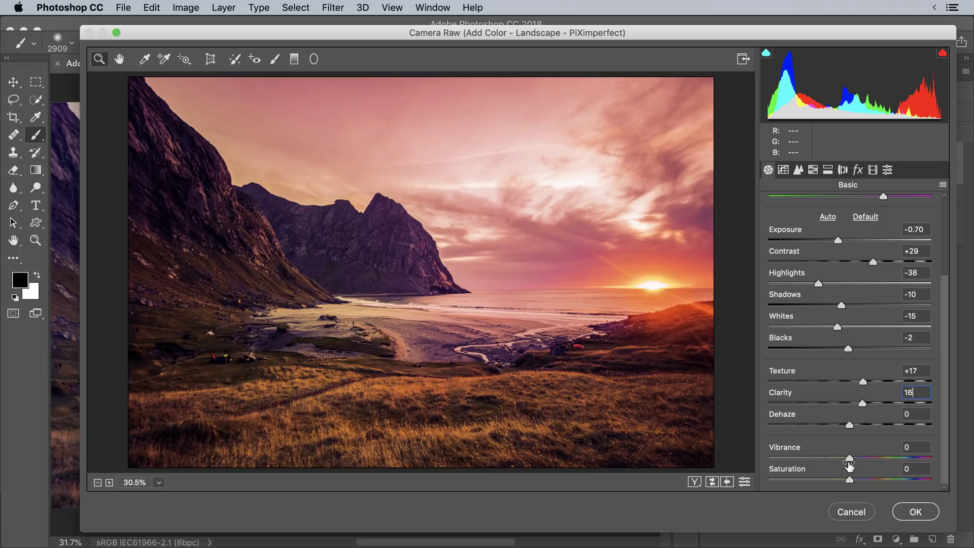
mouse_move(850, 459)
mouse_down()
mouse_move(889, 453)
mouse_move(842, 456)
mouse_move(865, 454)
mouse_up()
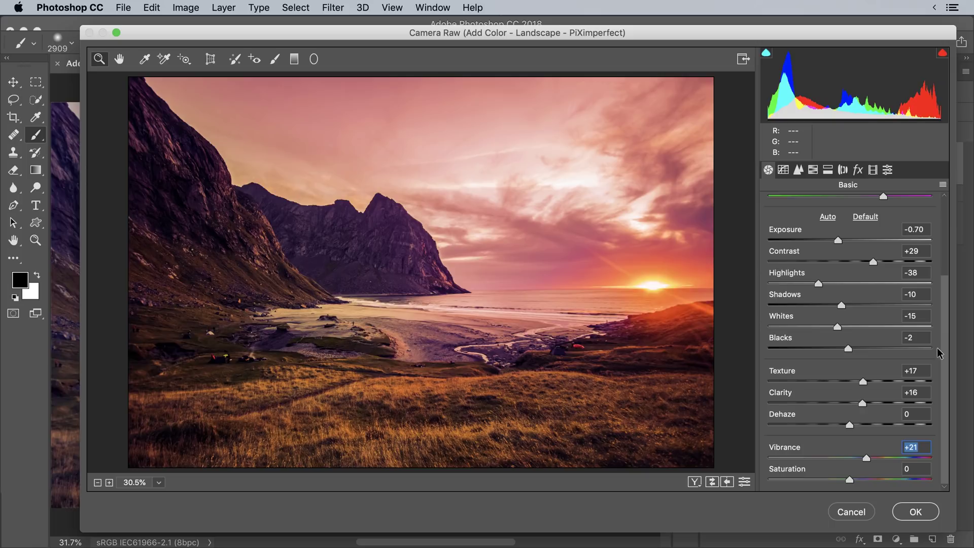
scroll(947, 348, up, 3)
drag(881, 260, 876, 258)
drag(836, 302, 836, 303)
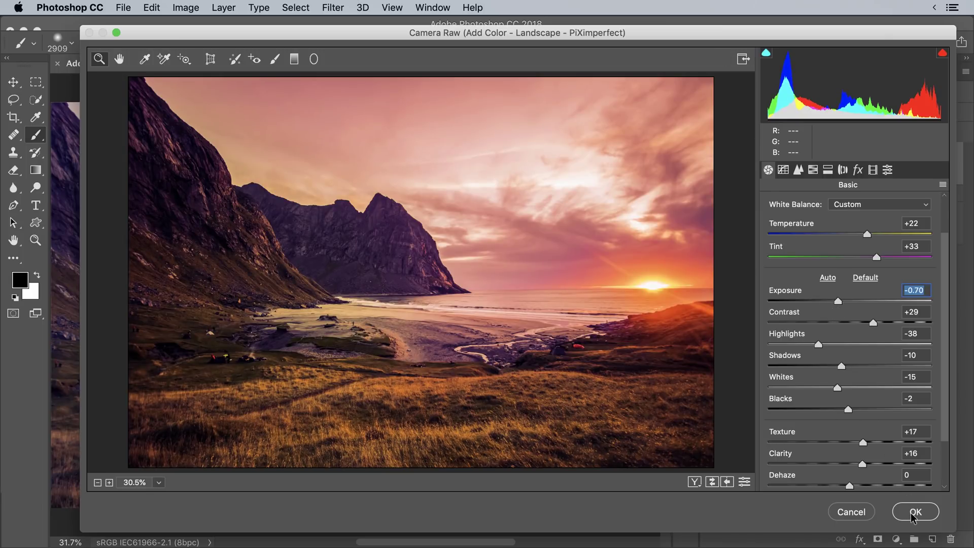
click(913, 513)
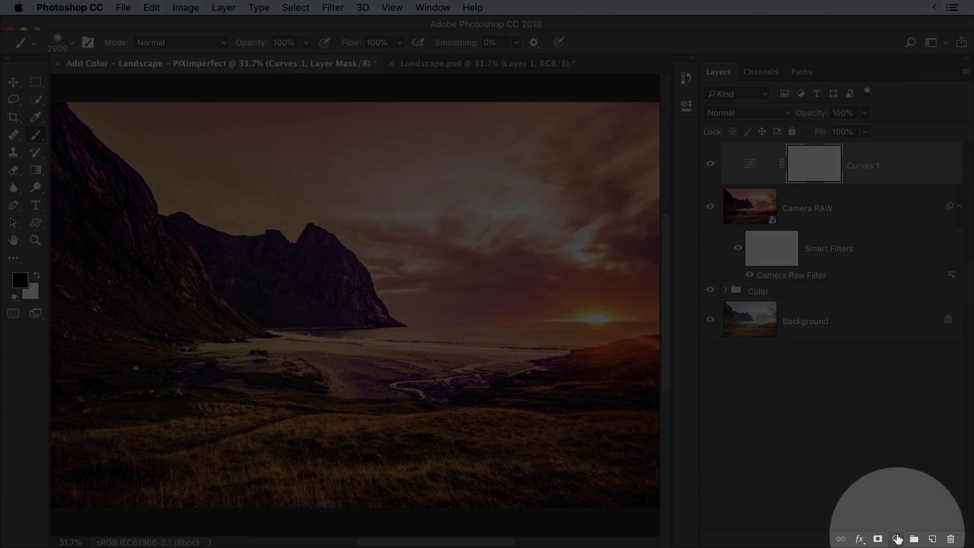
Add a Curves adjustment layer above Curves 1 and pull its RGB curve down slightly in the midtones and shadows.
click(895, 538)
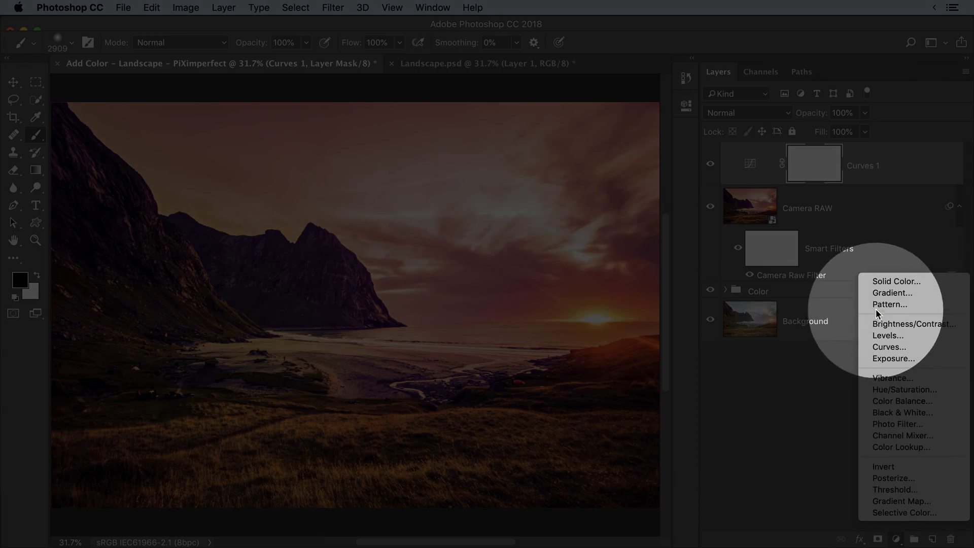
click(889, 347)
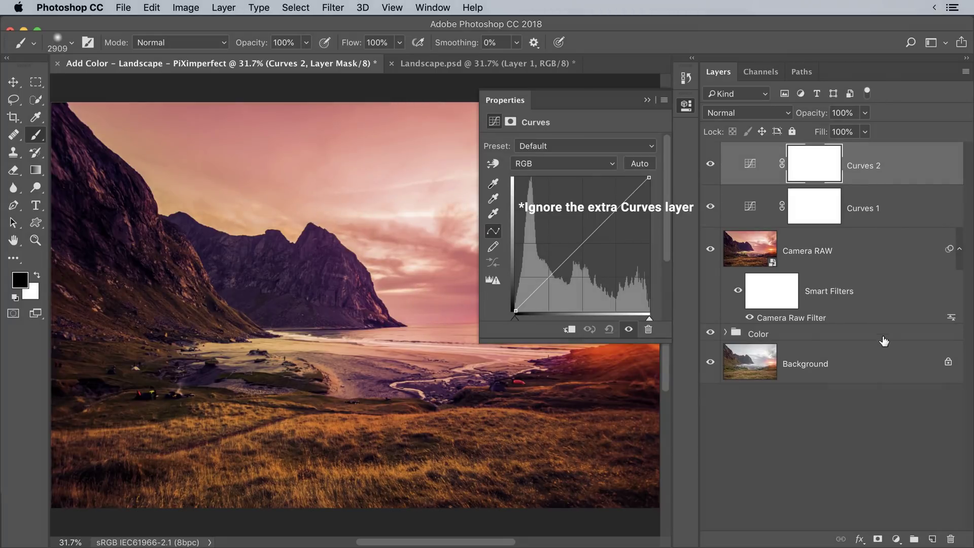
click(581, 243)
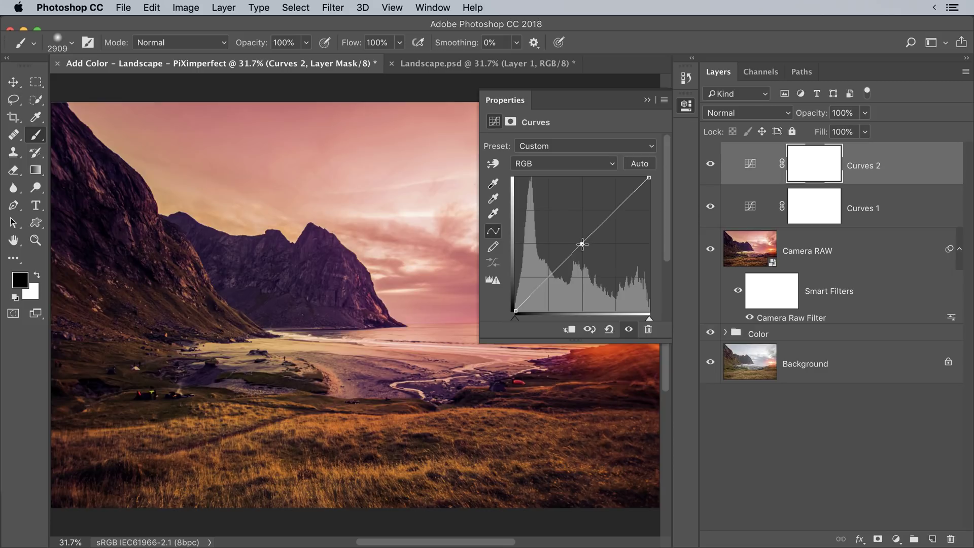
drag(582, 244, 588, 249)
drag(394, 289, 476, 292)
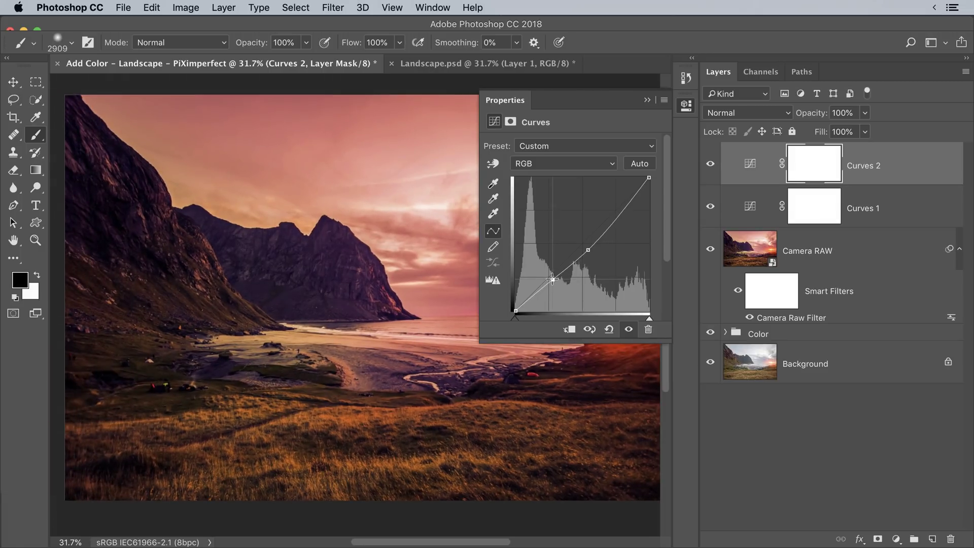
click(647, 100)
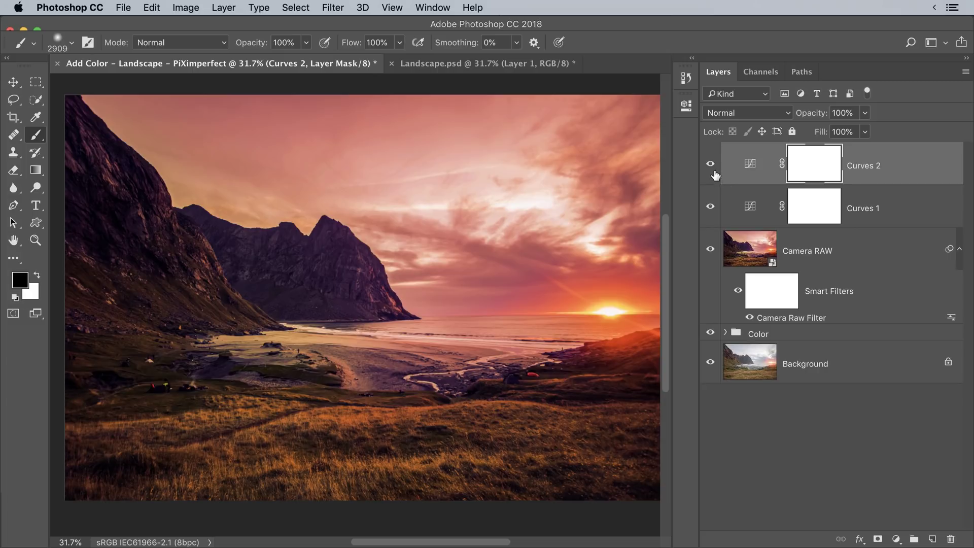
Check the image with and without Curves 2, and raise the highlights on its RGB curve.
click(711, 168)
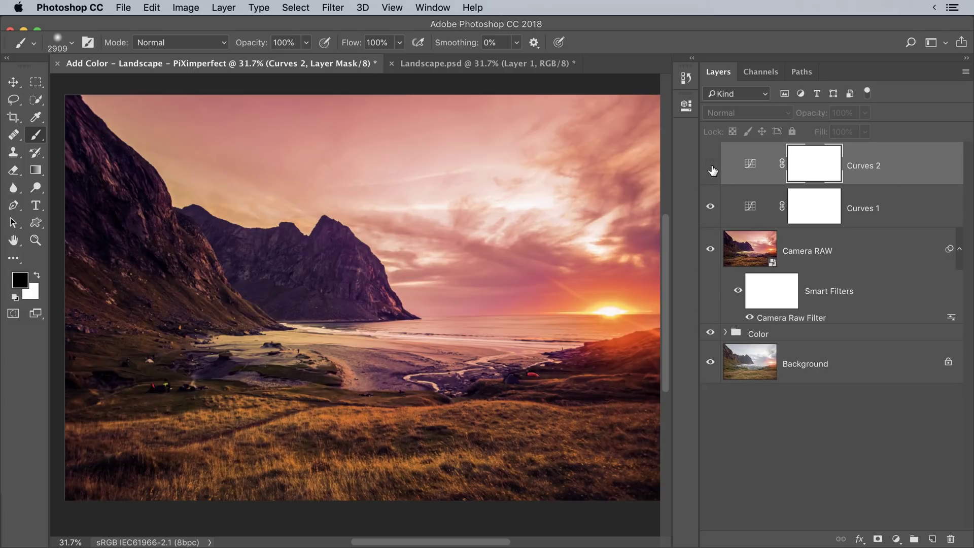
click(710, 167)
click(710, 168)
click(710, 168)
click(742, 167)
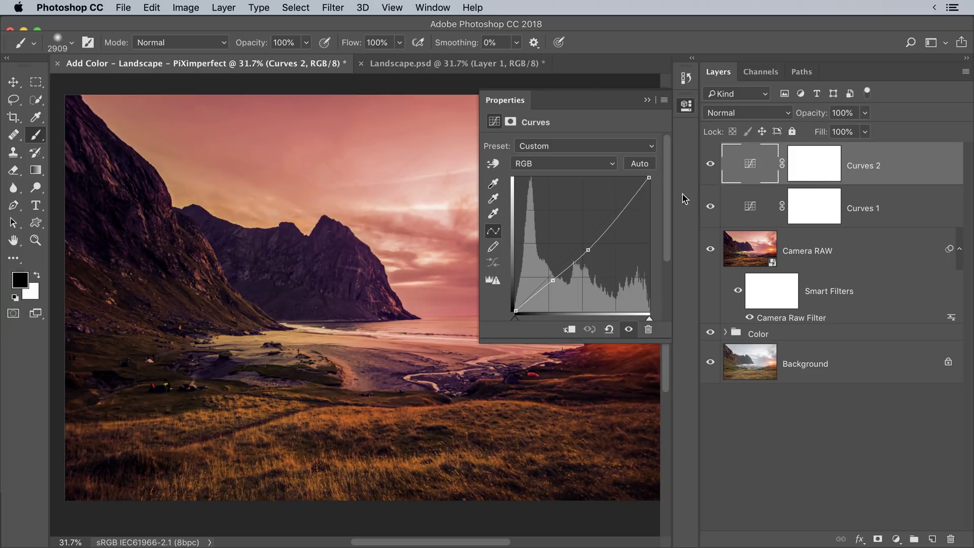
drag(630, 200, 632, 192)
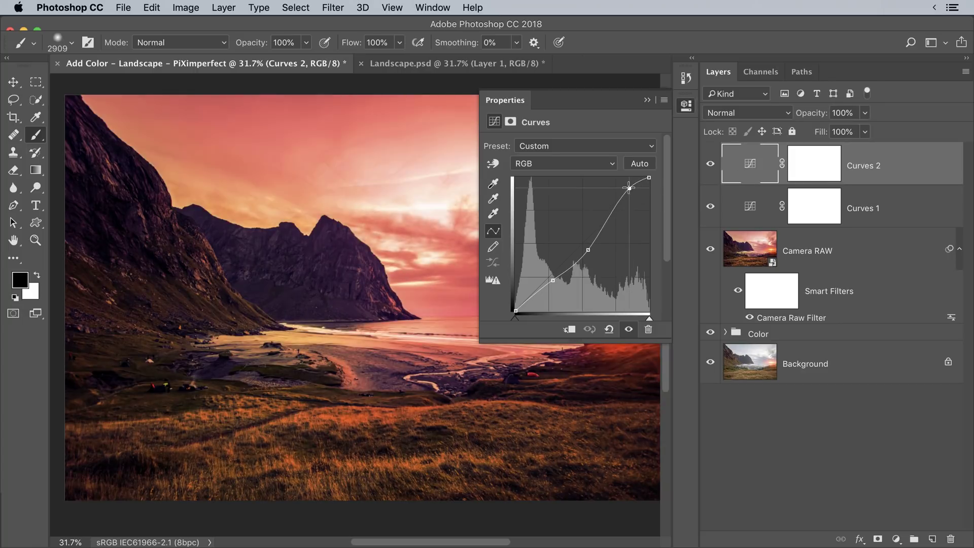
click(645, 103)
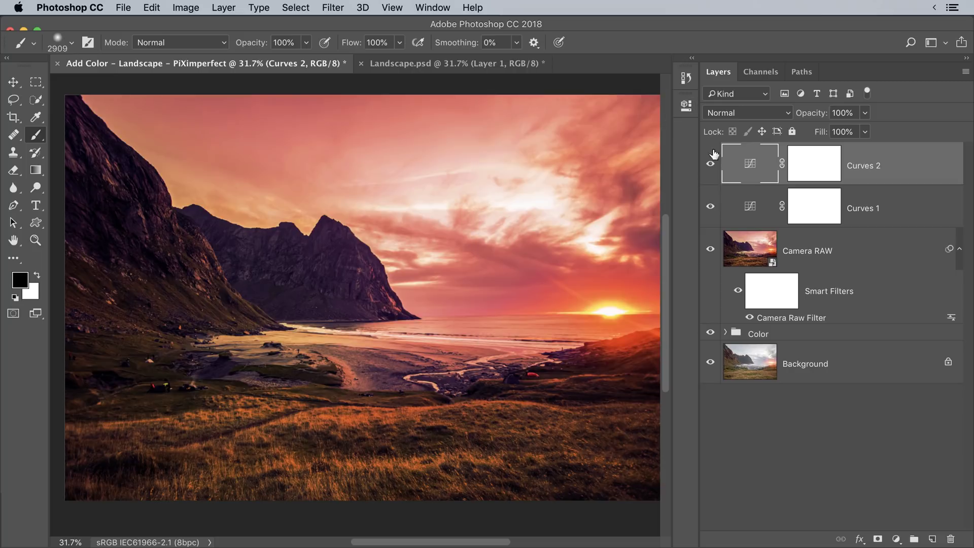
Compare the image with and without Curves 2, and reduce that layer's opacity to 75%.
click(710, 166)
click(710, 166)
click(710, 166)
click(710, 166)
click(711, 165)
click(711, 165)
drag(811, 113, 674, 142)
text(75)
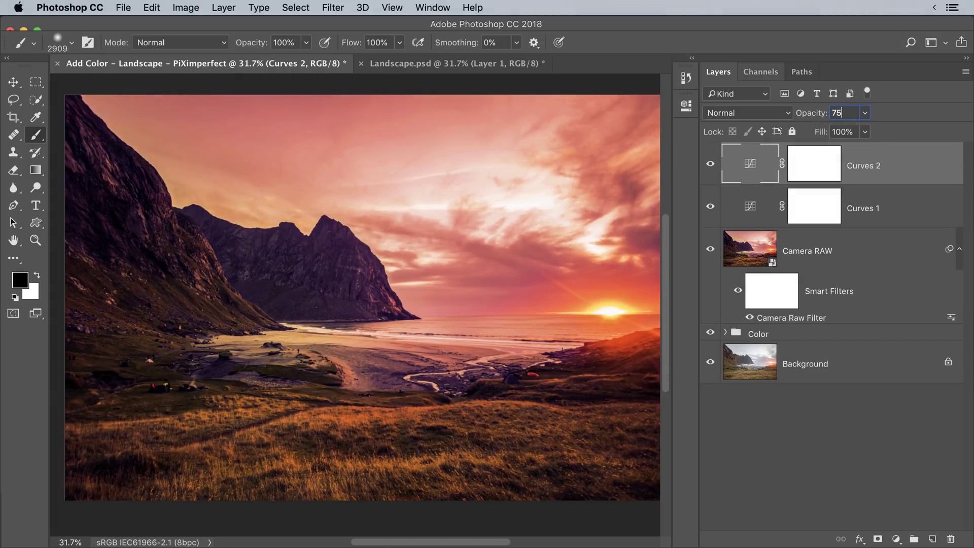
key(Return)
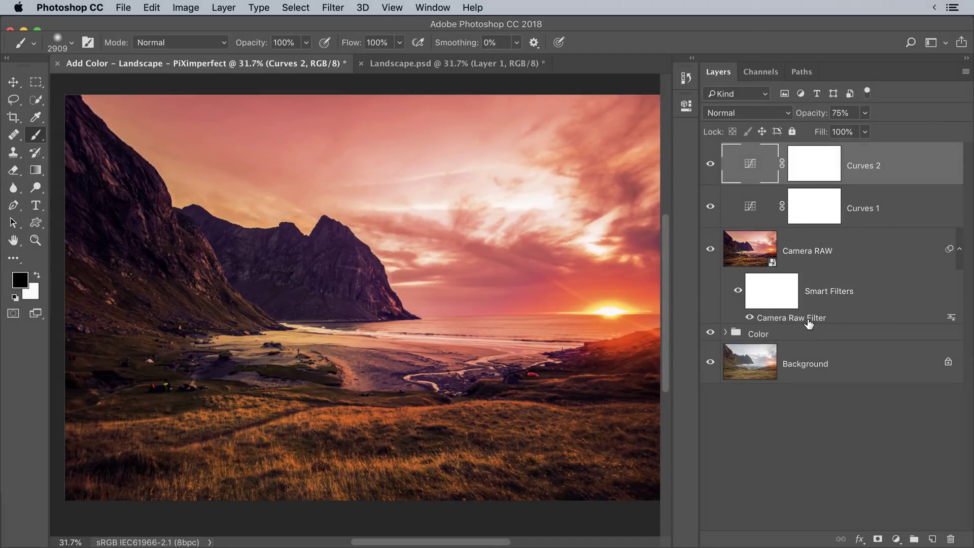
Reopen the Camera Raw Filter on the Camera RAW layer and apply Shadows at +10 and Blacks at +21.
double_click(808, 321)
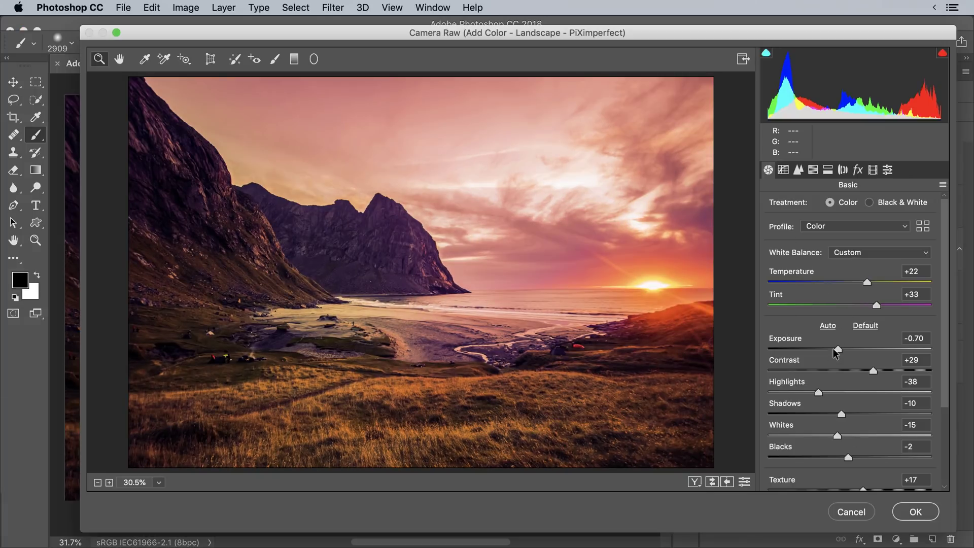
drag(836, 349, 843, 349)
key(super+z)
mouse_move(844, 412)
mouse_down()
mouse_move(881, 410)
mouse_move(863, 411)
mouse_up()
drag(847, 451, 867, 449)
drag(863, 410, 857, 411)
click(768, 462)
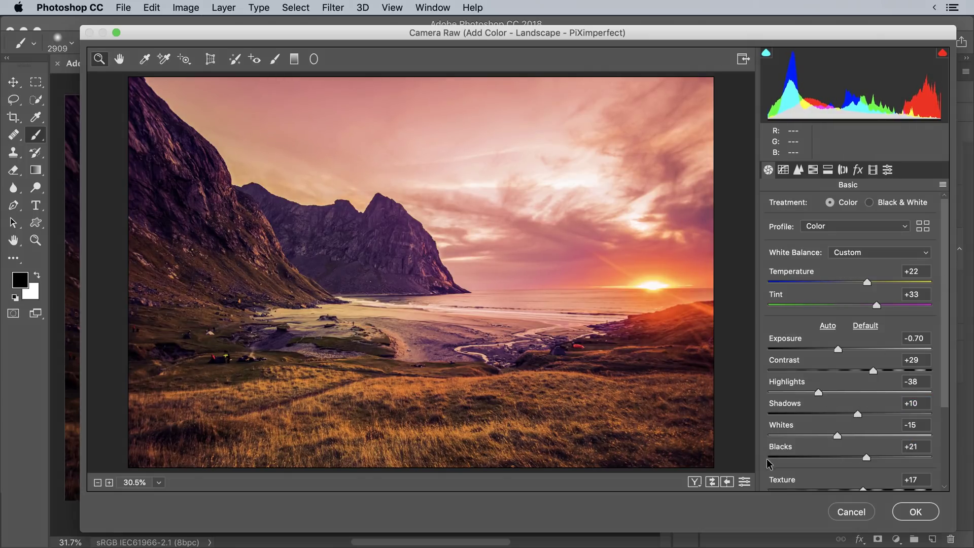
click(914, 514)
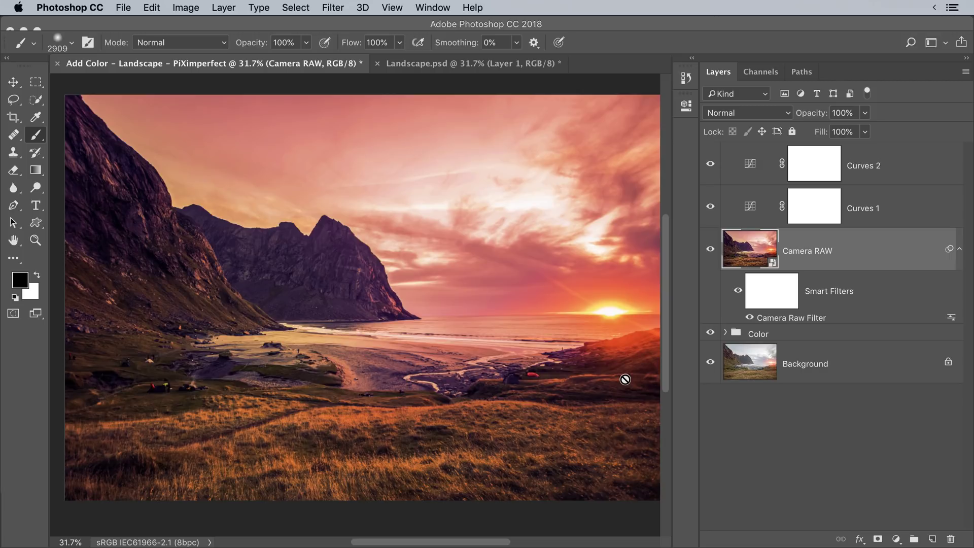
Add a Curves adjustment layer above Curves 2 and raise its RGB curve in the highlights and midtones to brighten the image.
click(869, 167)
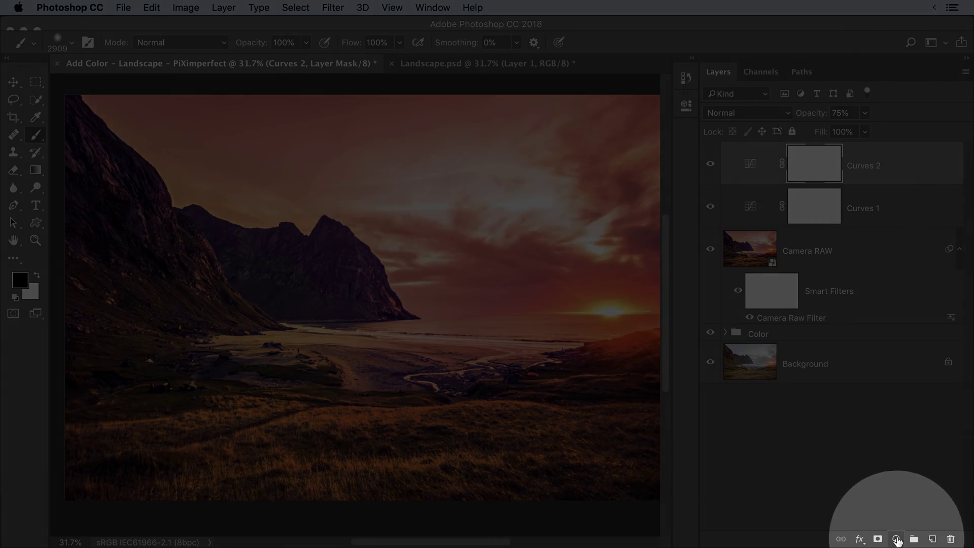
click(896, 539)
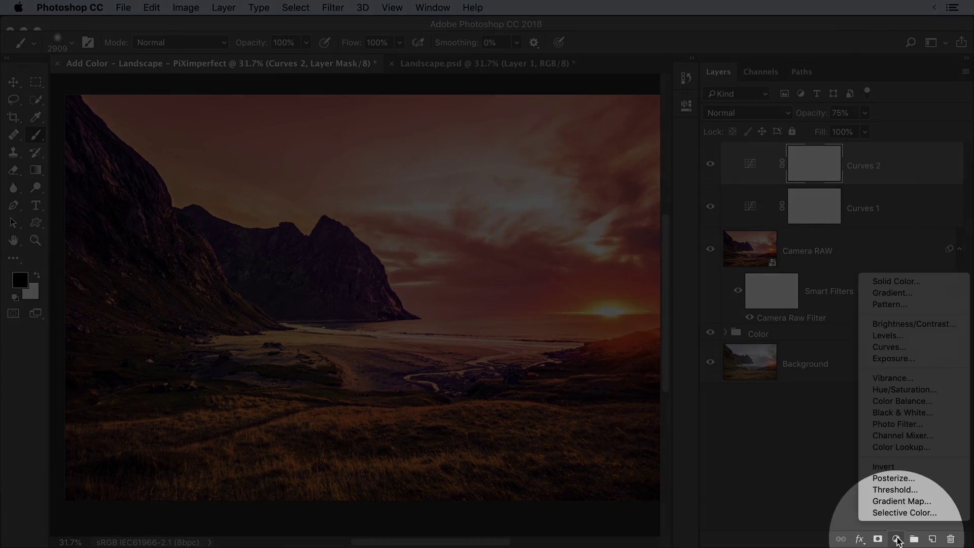
click(888, 347)
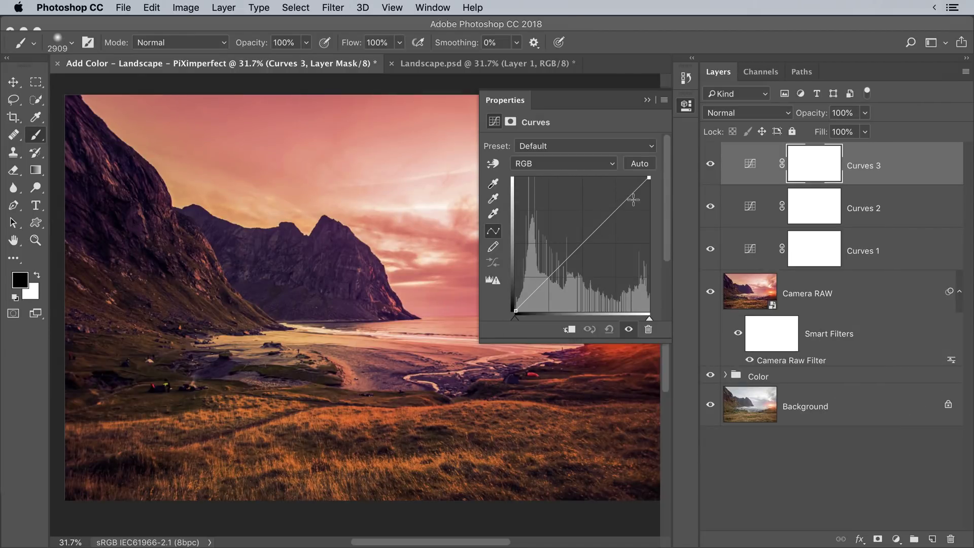
drag(633, 192, 627, 182)
drag(577, 224, 568, 244)
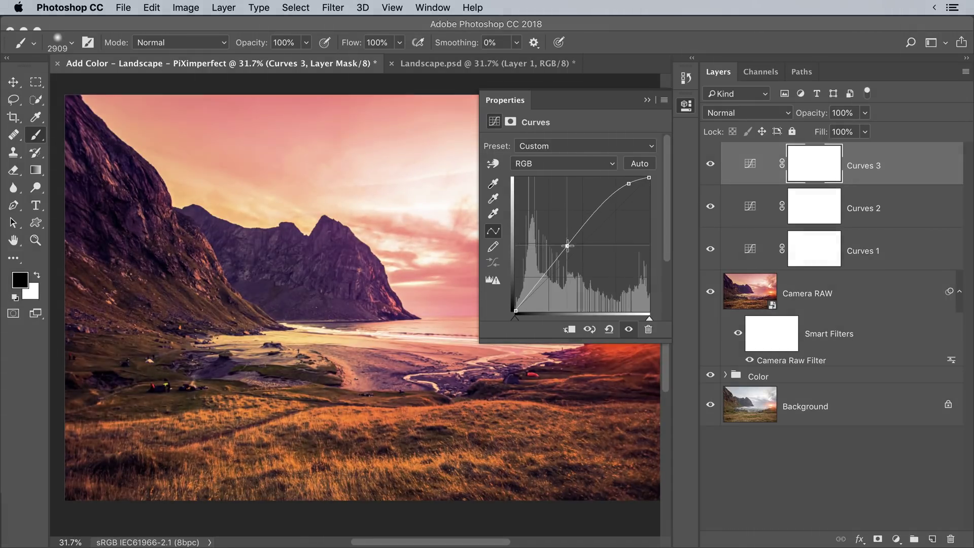
click(649, 97)
In Curves 3's blending options, move the Underlying Layer black Blend If point to 50, split it toward the midtones, and check the effect.
double_click(919, 168)
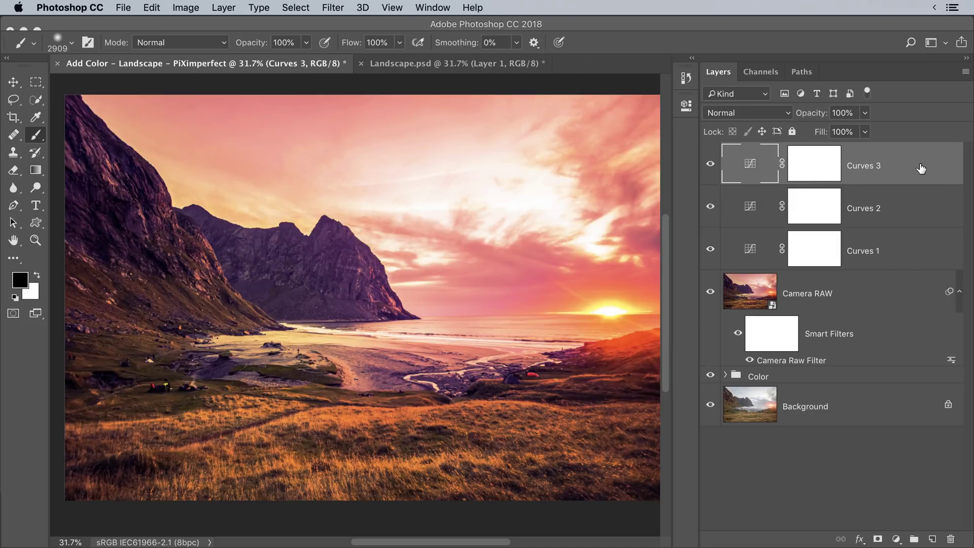
drag(688, 92, 820, 81)
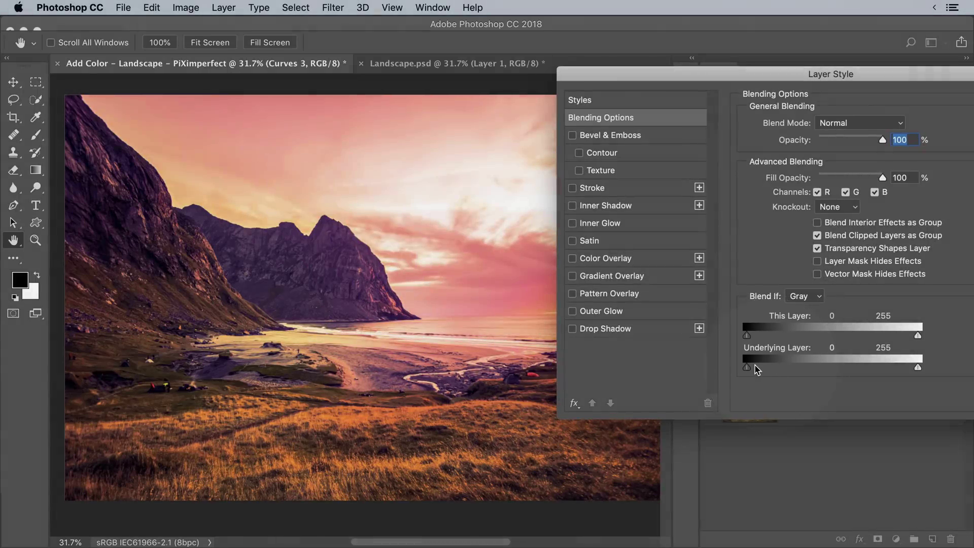
drag(755, 369, 782, 374)
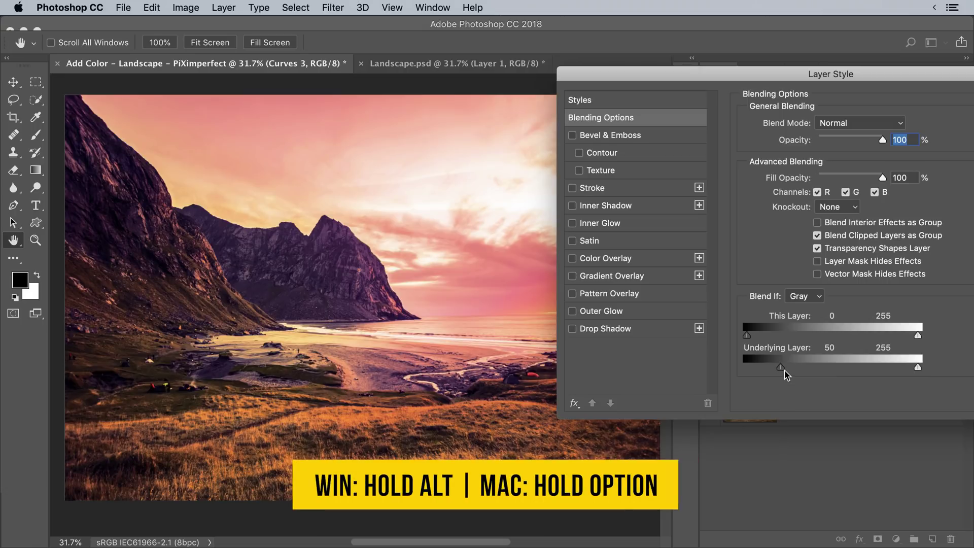
drag(783, 370, 817, 368)
drag(759, 86, 614, 101)
click(903, 117)
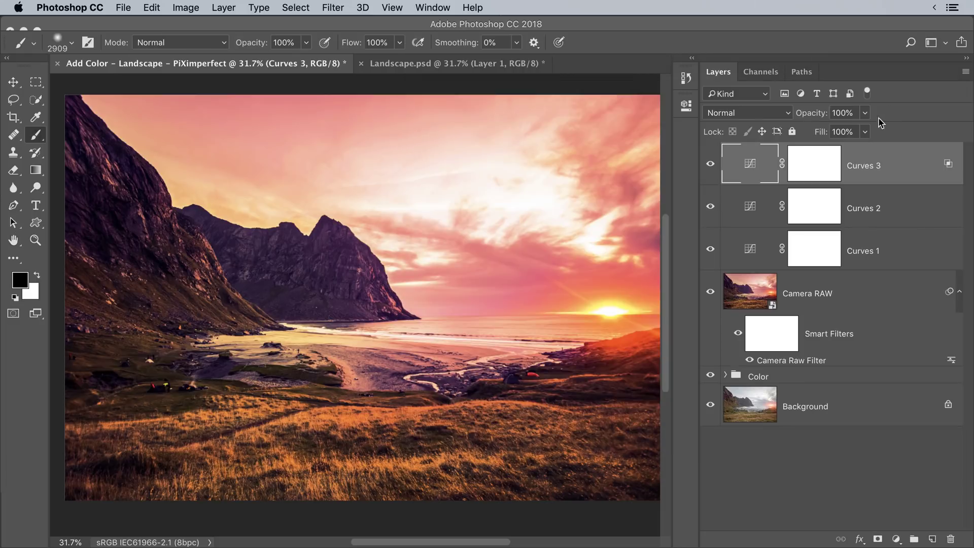
click(710, 165)
click(710, 166)
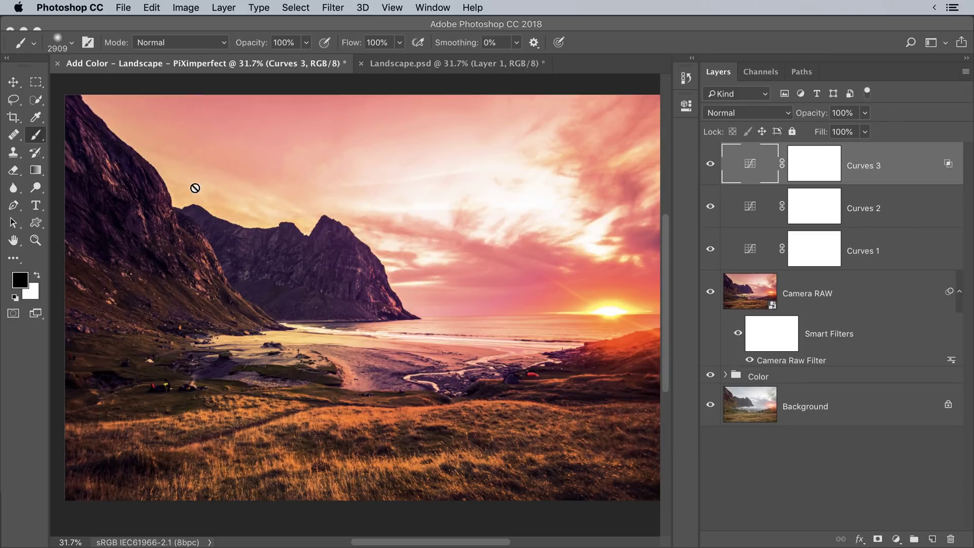
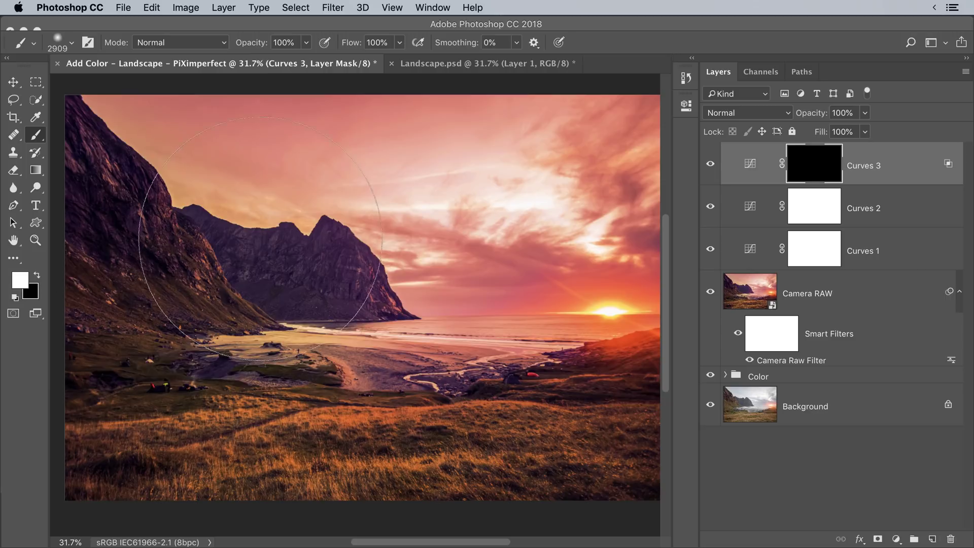
Paint white with a large soft brush on the Curves 3 mask over the near mountain slope and the beach below the far cliff.
drag(195, 239, 147, 257)
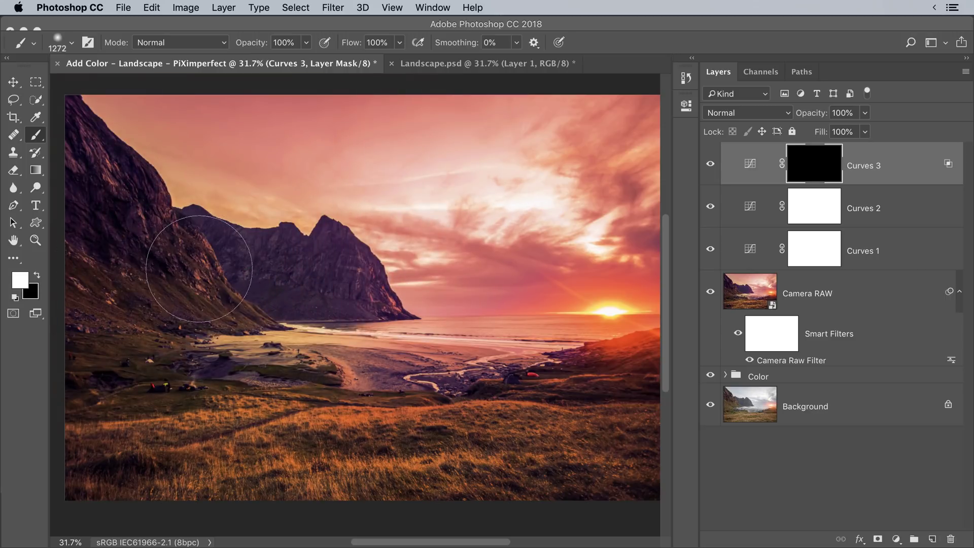
click(213, 270)
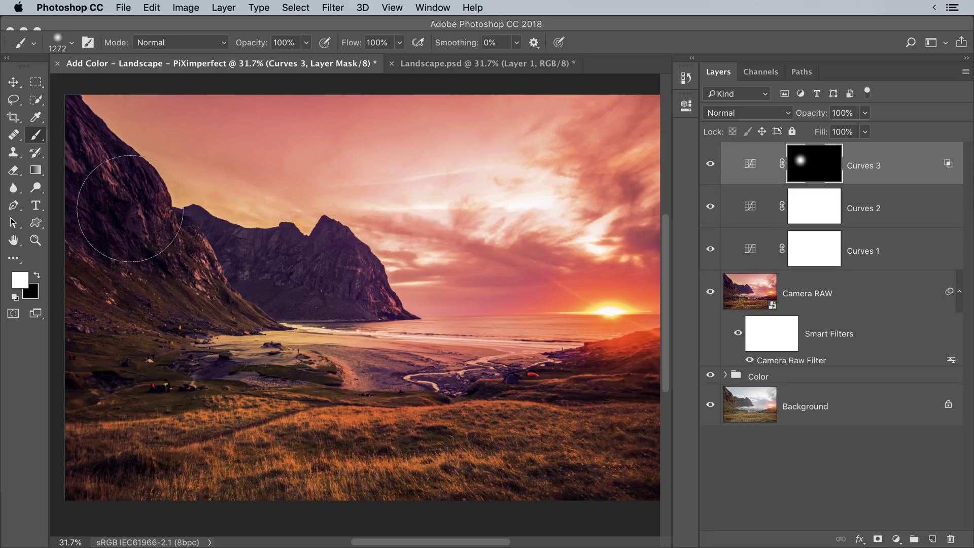
click(100, 200)
drag(355, 287, 369, 292)
click(381, 301)
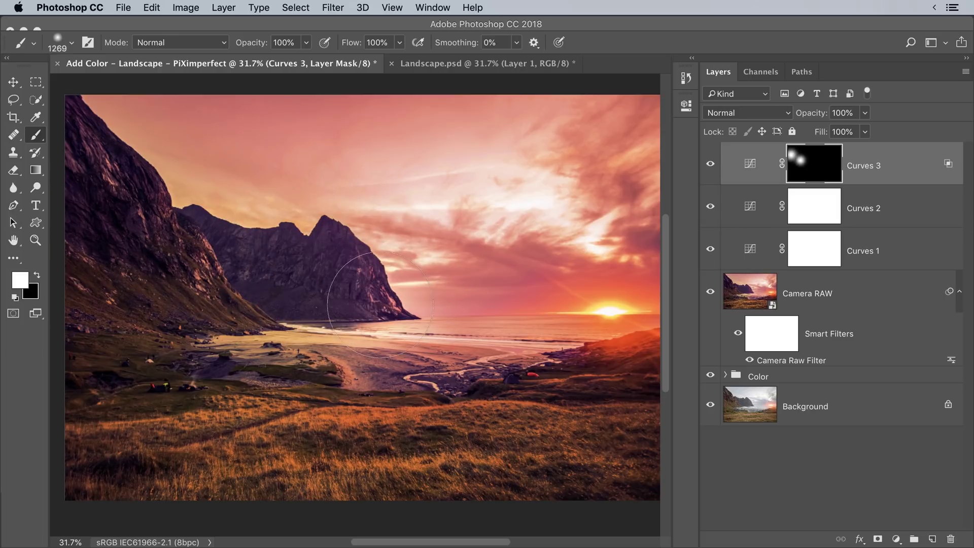
key(ctrl+z)
mouse_move(342, 322)
mouse_down()
mouse_move(358, 323)
mouse_move(315, 315)
mouse_up()
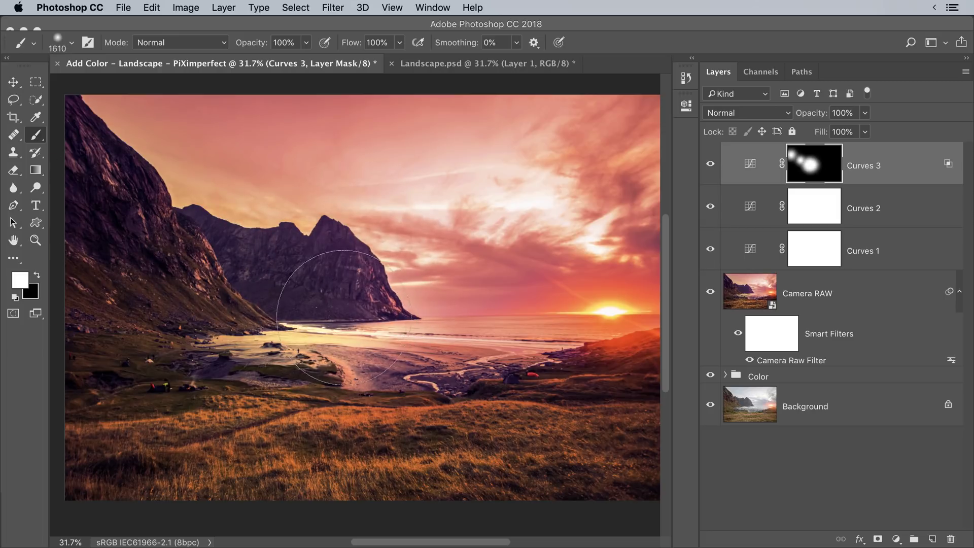
scroll(341, 295, down, 5)
scroll(304, 304, right, 4)
click(567, 281)
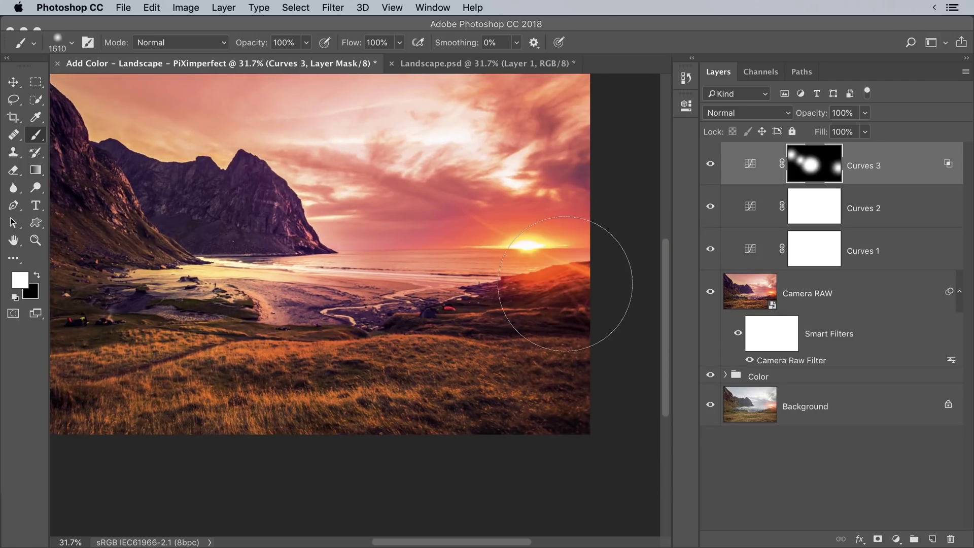
key(ctrl+z)
Paint more white on the Curves 3 mask over the near mountain slope, and compare the image with and without that layer.
scroll(477, 276, left, 5)
mouse_move(253, 239)
mouse_down()
mouse_move(282, 254)
mouse_move(246, 254)
mouse_move(251, 274)
mouse_up()
scroll(252, 275, right, 5)
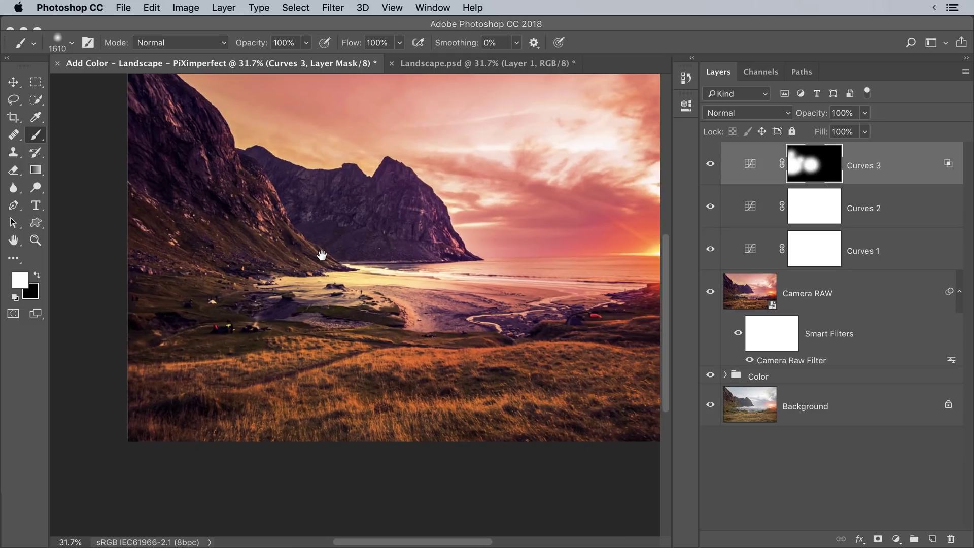
click(713, 165)
click(713, 164)
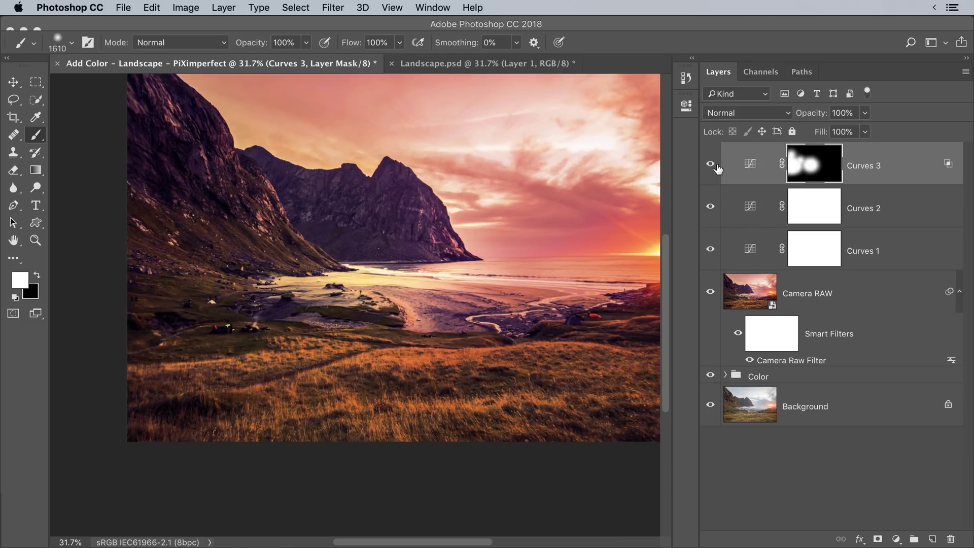
Paint black with a smaller soft brush on the Curves 3 mask around the far cliff's seaward edge, and compare with and without the layer.
click(713, 165)
click(713, 165)
drag(507, 196, 438, 232)
drag(463, 191, 397, 200)
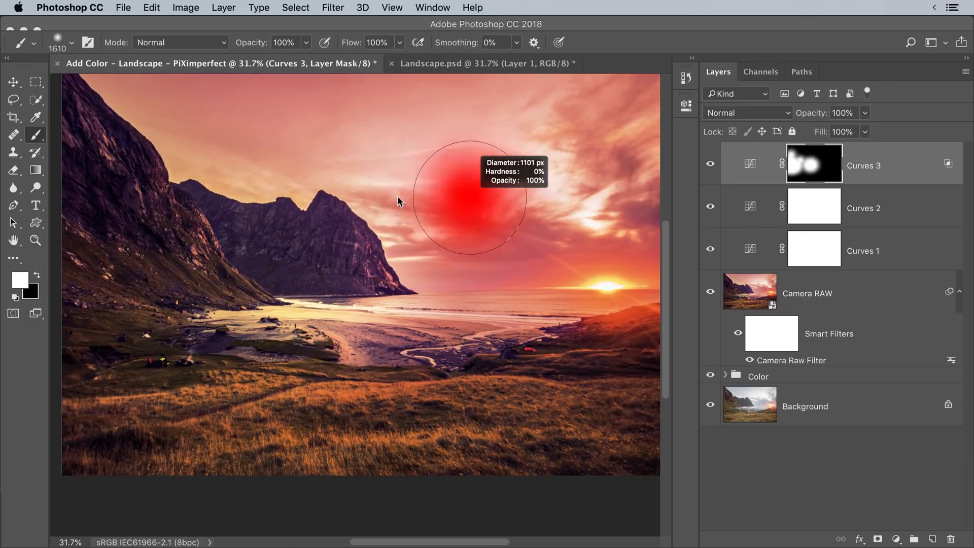
drag(414, 235, 387, 236)
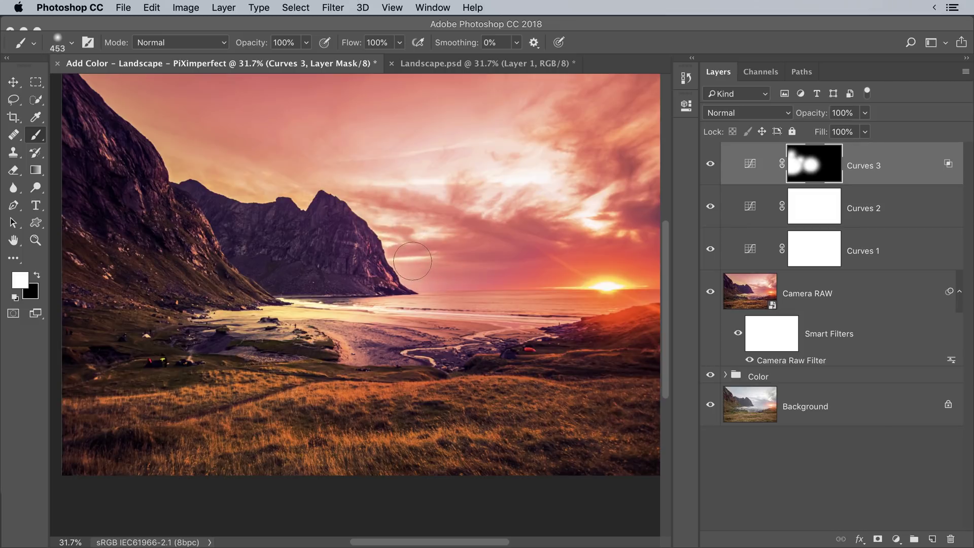
key(x)
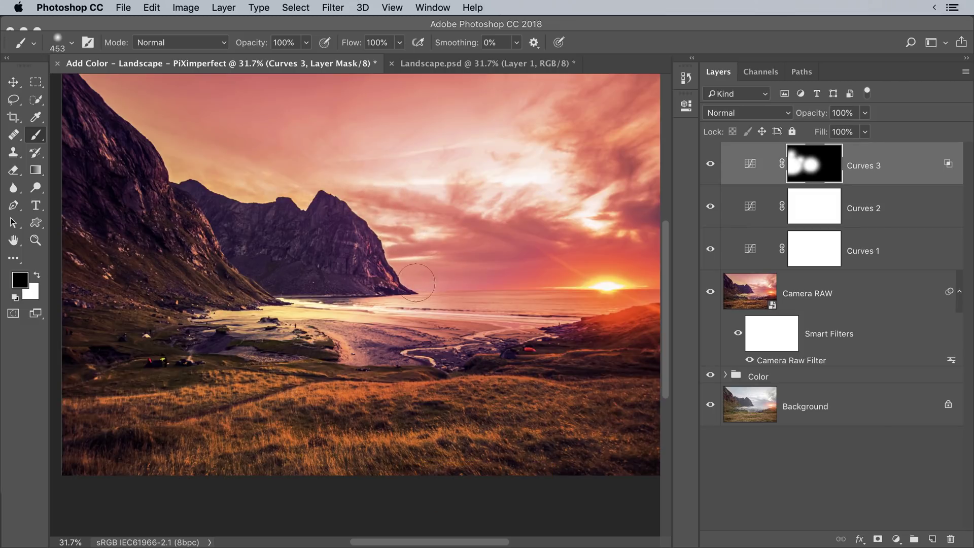
mouse_move(431, 272)
mouse_down()
mouse_move(437, 193)
mouse_move(409, 187)
mouse_up()
mouse_move(460, 218)
mouse_down()
mouse_move(374, 217)
mouse_move(428, 196)
mouse_up()
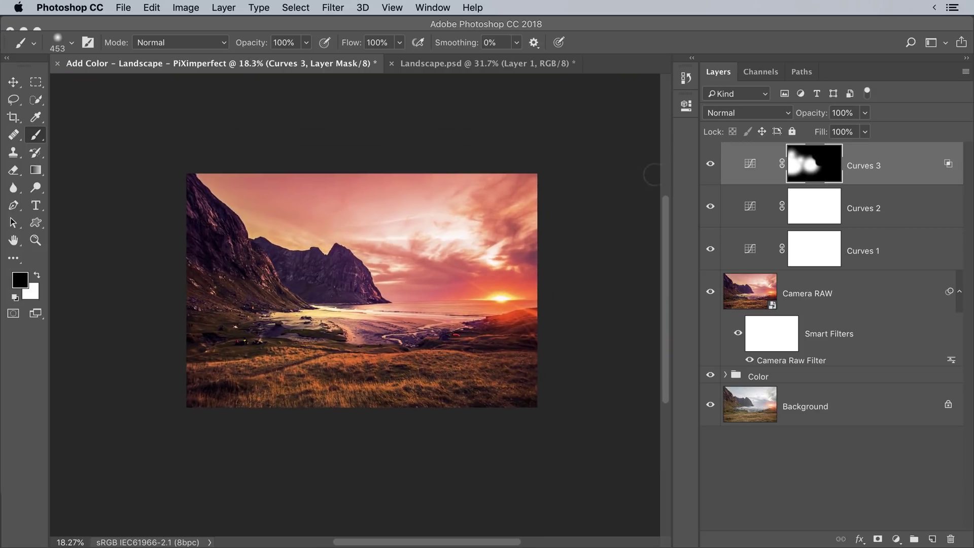
click(710, 165)
click(710, 165)
key(super+0)
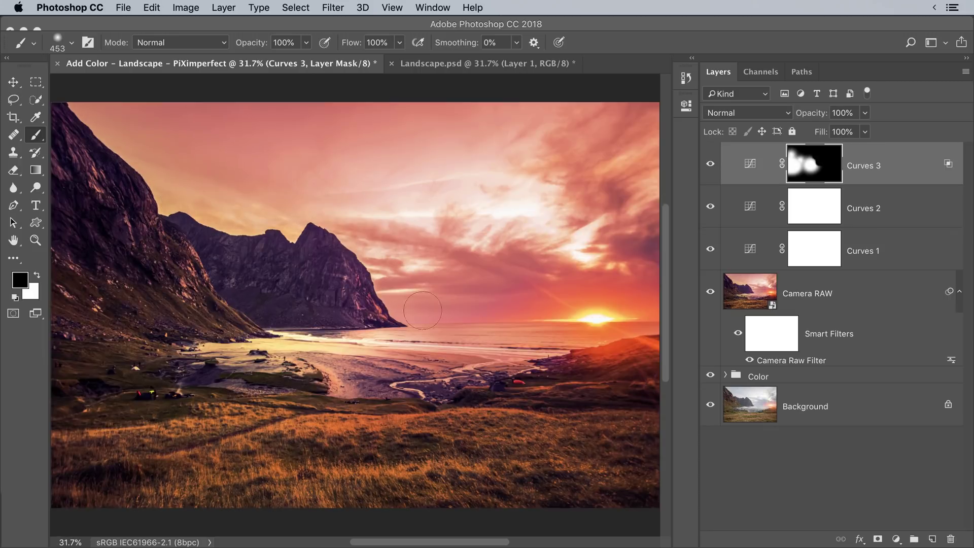
Paint black with a soft brush of about 1566 px on the Curves 3 mask over the beach and cliff base, and compare the effect.
mouse_move(350, 352)
mouse_down()
mouse_move(421, 352)
mouse_move(375, 345)
mouse_move(400, 345)
mouse_up()
click(322, 361)
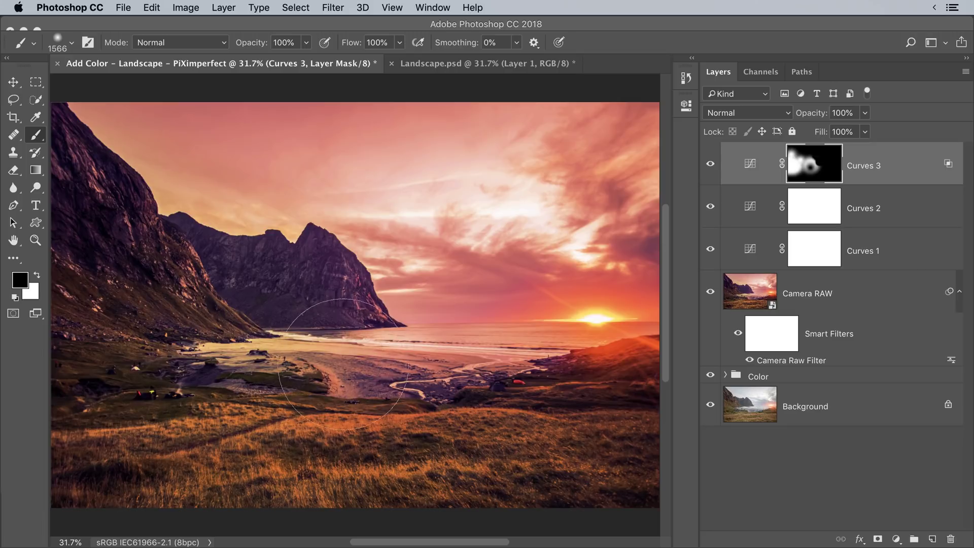
click(284, 325)
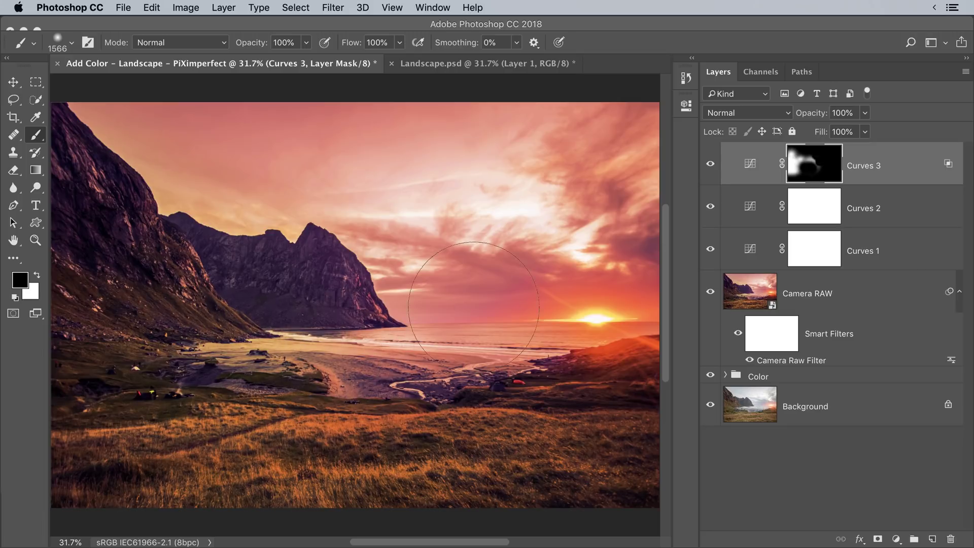
click(710, 165)
click(711, 164)
Paint white on the Curves 3 mask over the far cliff and the lower-right grass, and black over the sky above the cliff.
key(x)
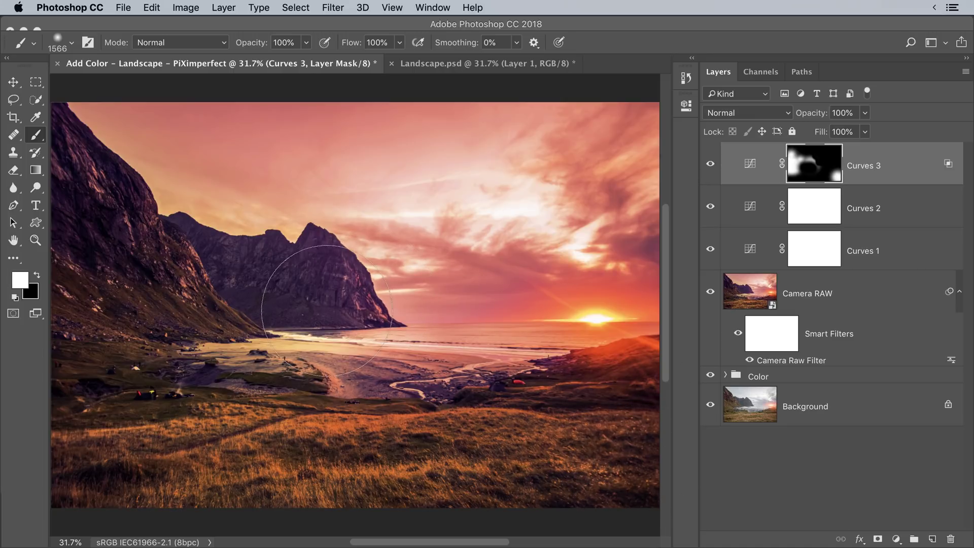
mouse_move(284, 284)
mouse_down()
mouse_move(309, 269)
mouse_move(302, 274)
mouse_up()
key(x)
mouse_move(279, 185)
mouse_down()
mouse_move(354, 184)
mouse_move(403, 217)
mouse_up()
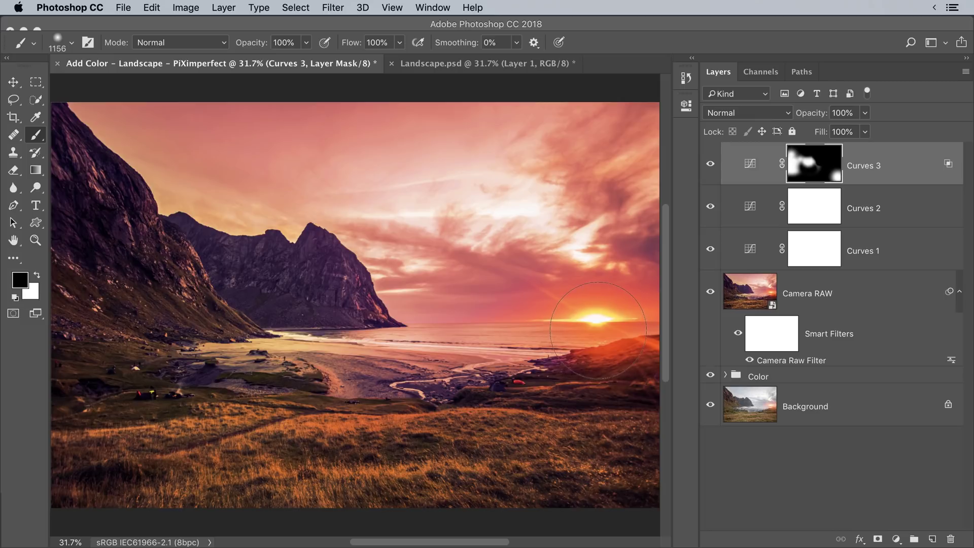
Group the Curves 1, Curves 2 and Curves 3 layers, and rename the group Curves.
click(724, 375)
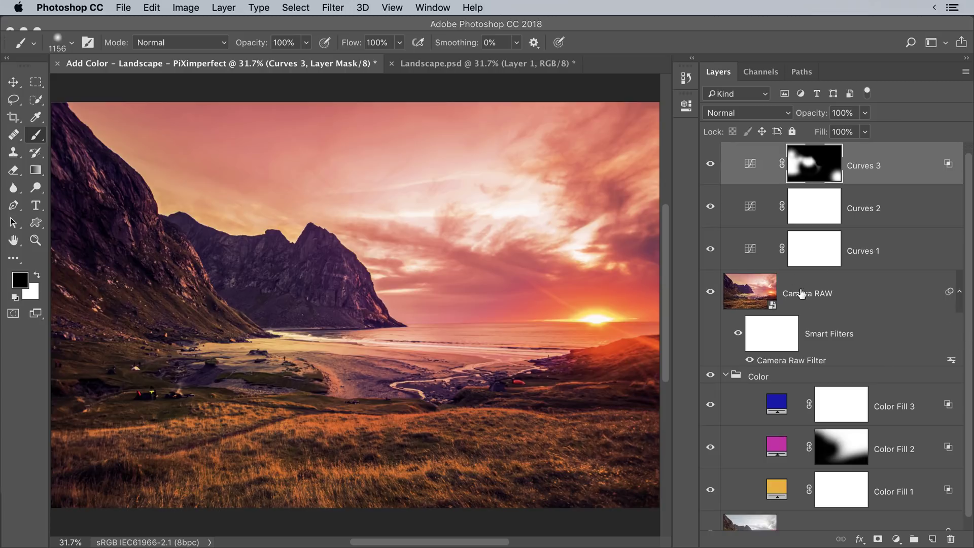
click(727, 375)
click(876, 256)
shift+click(873, 208)
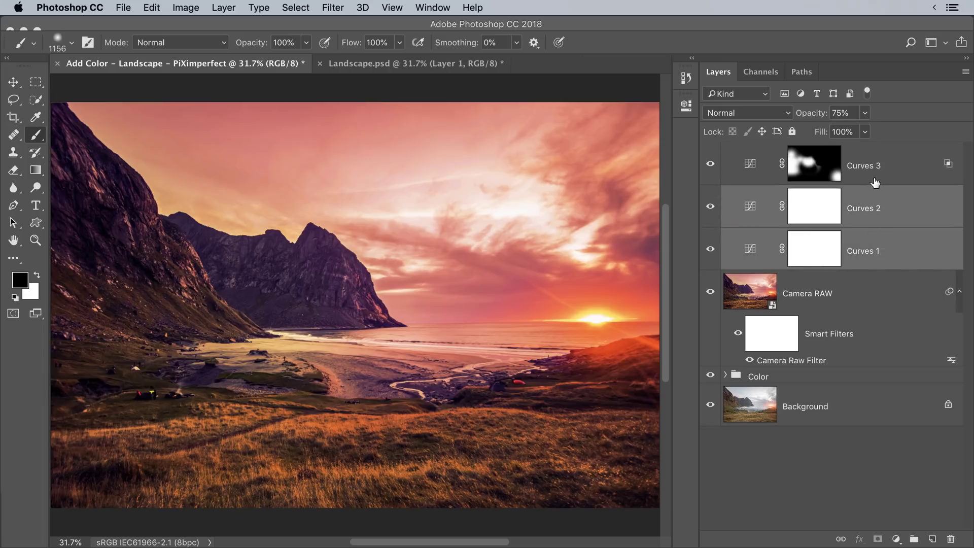
shift+click(873, 178)
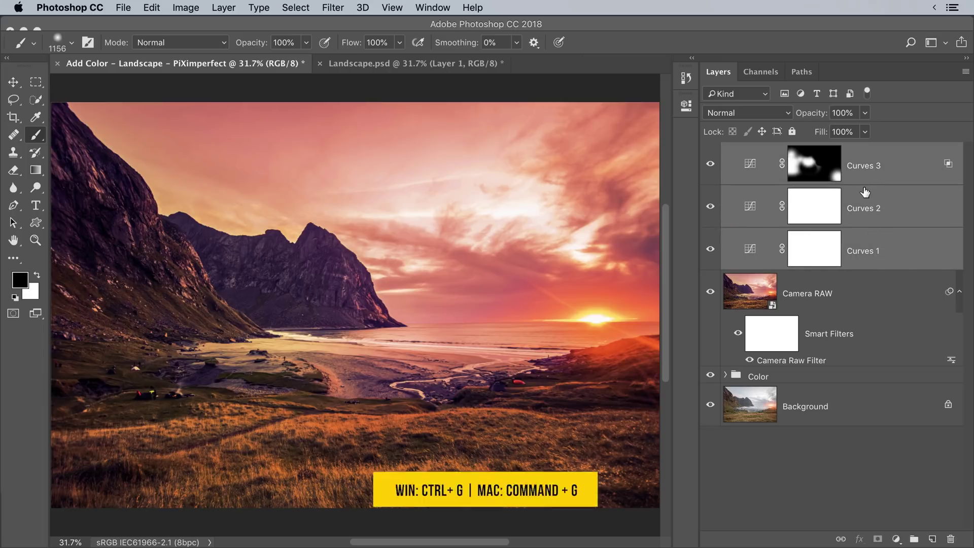
key(super+g)
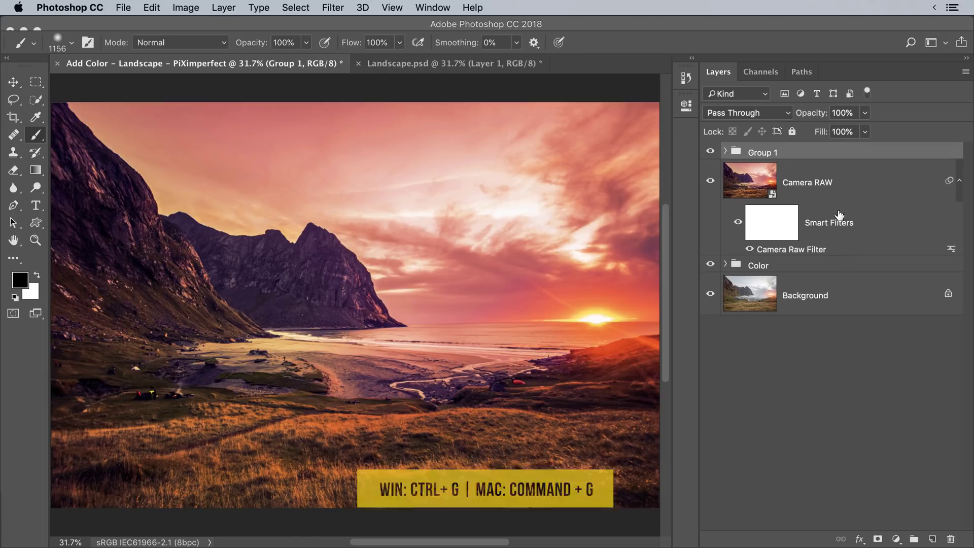
double_click(762, 152)
text(Curv)
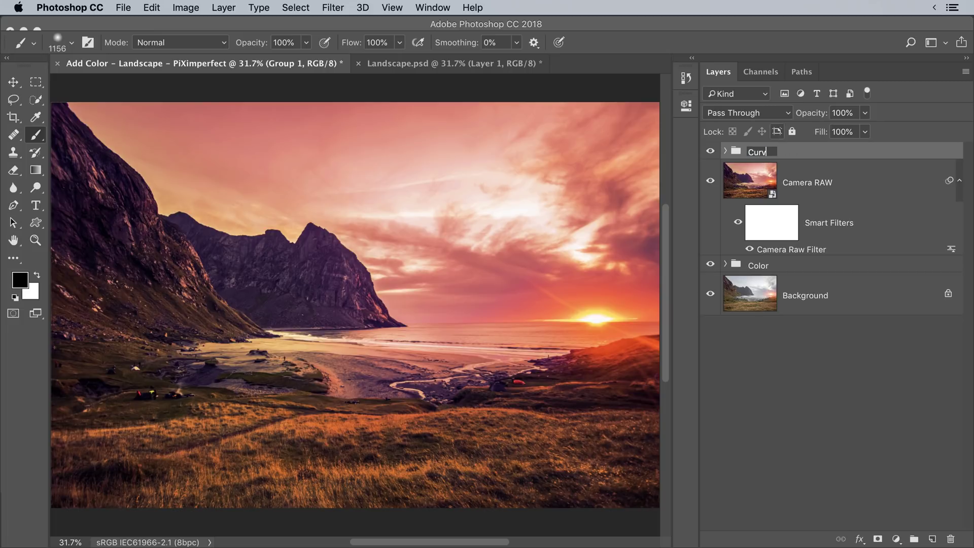
text(es)
key(Return)
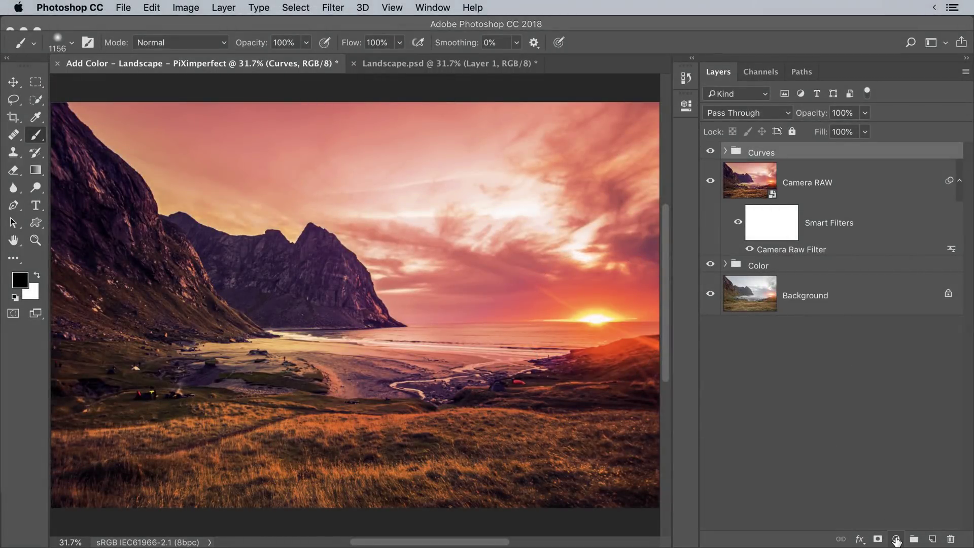
Add a Gradient fill layer above the Curves group and replace the gradient presets with the default ones.
click(896, 539)
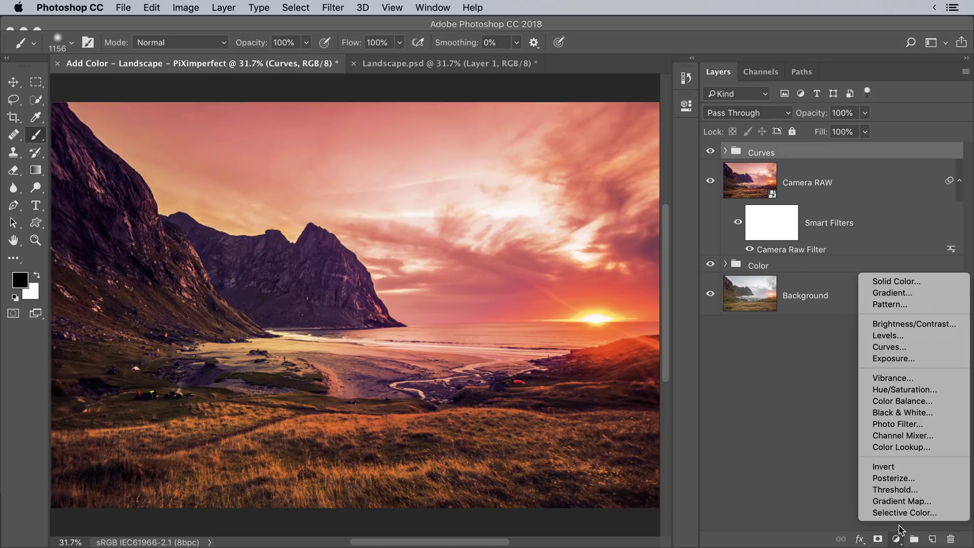
click(893, 292)
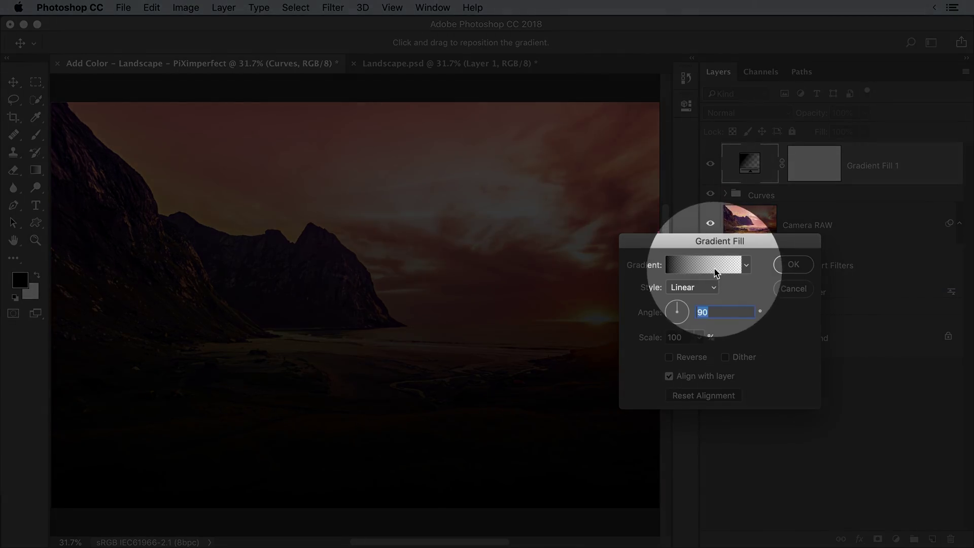
click(711, 264)
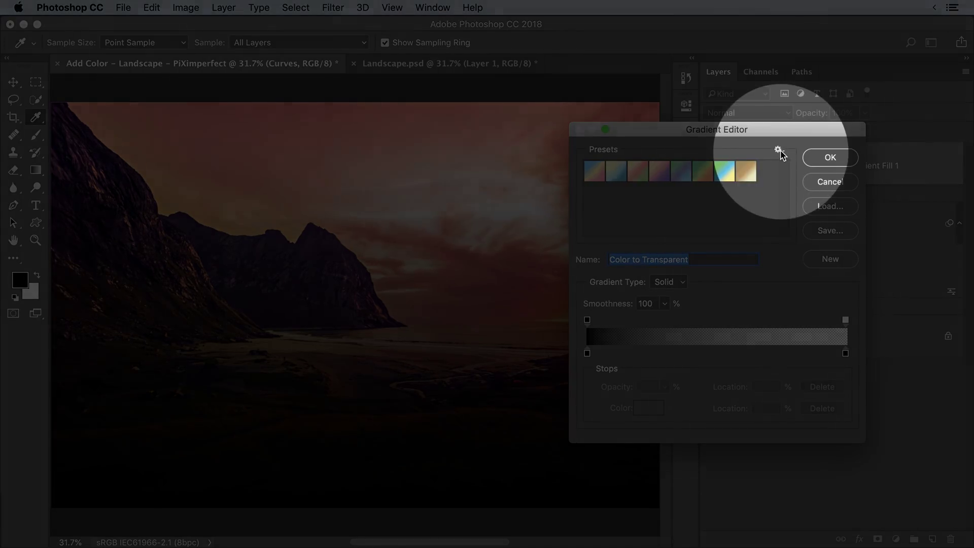
click(778, 150)
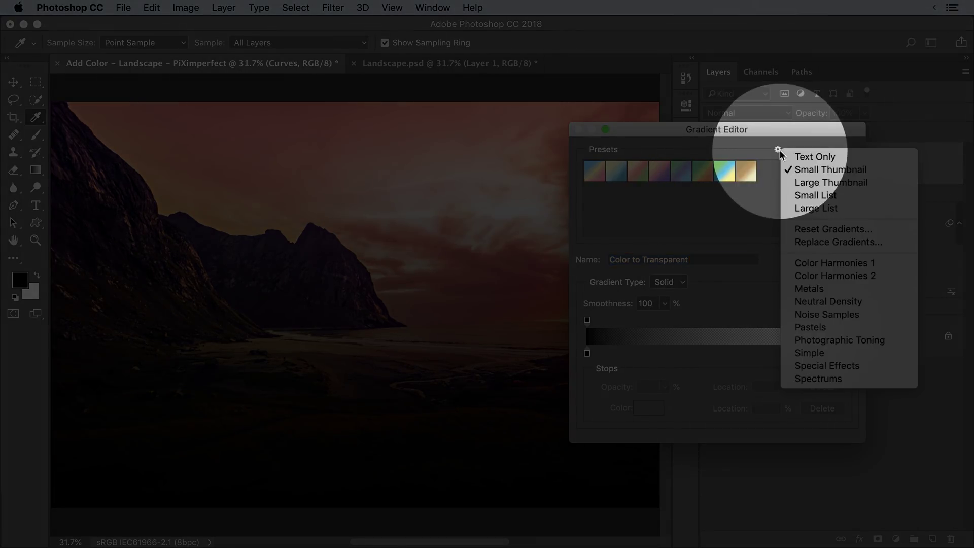
click(801, 229)
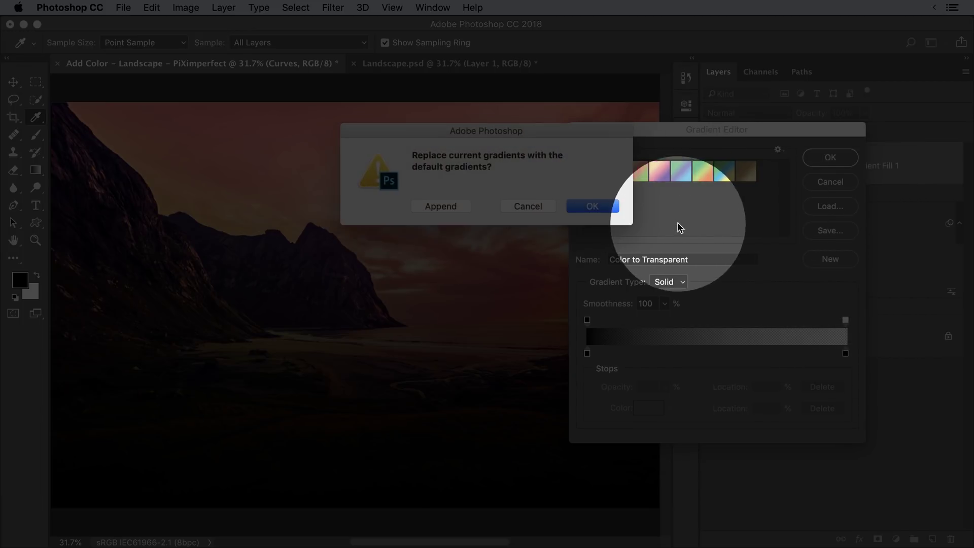
click(592, 206)
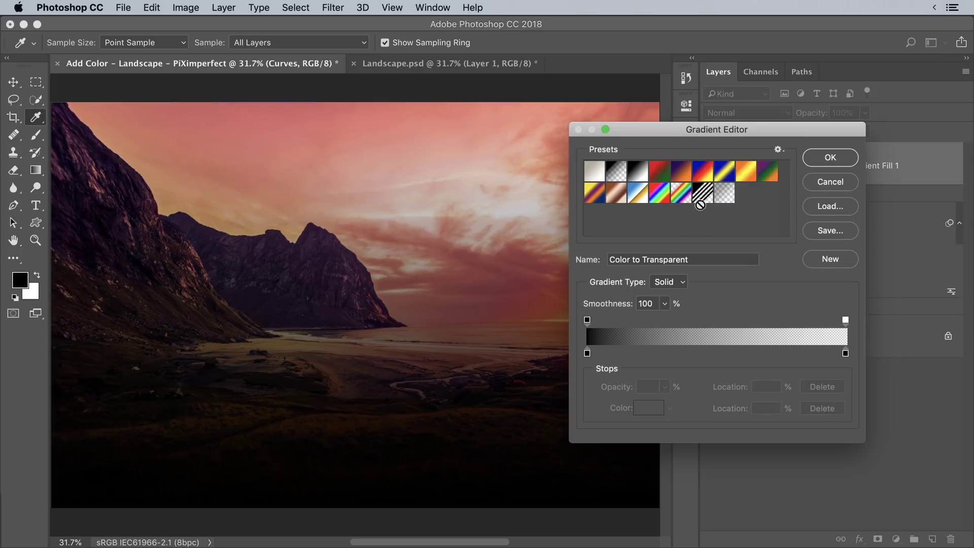
Choose the Foreground to Transparent preset and set the gradient's starting color stop to yellow, ffd40e.
drag(649, 136, 723, 151)
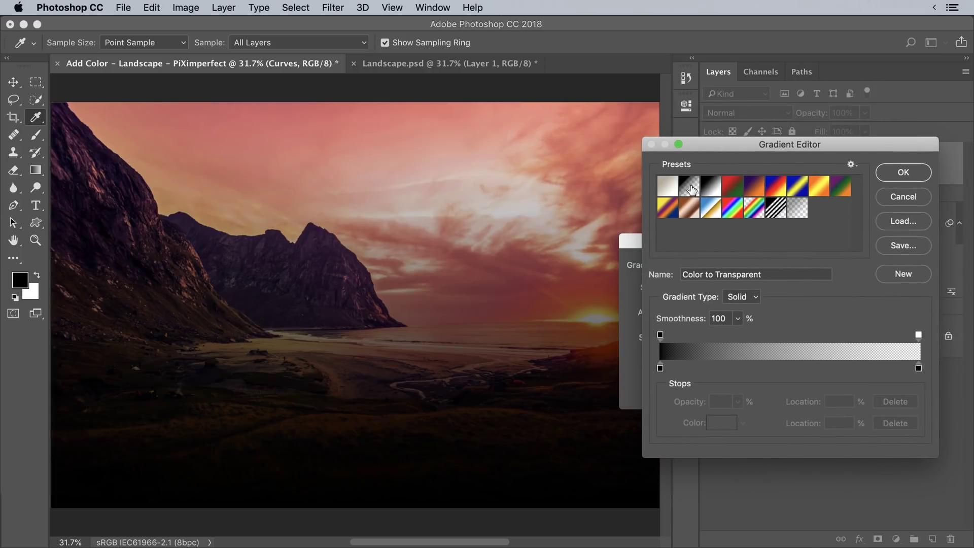
click(690, 190)
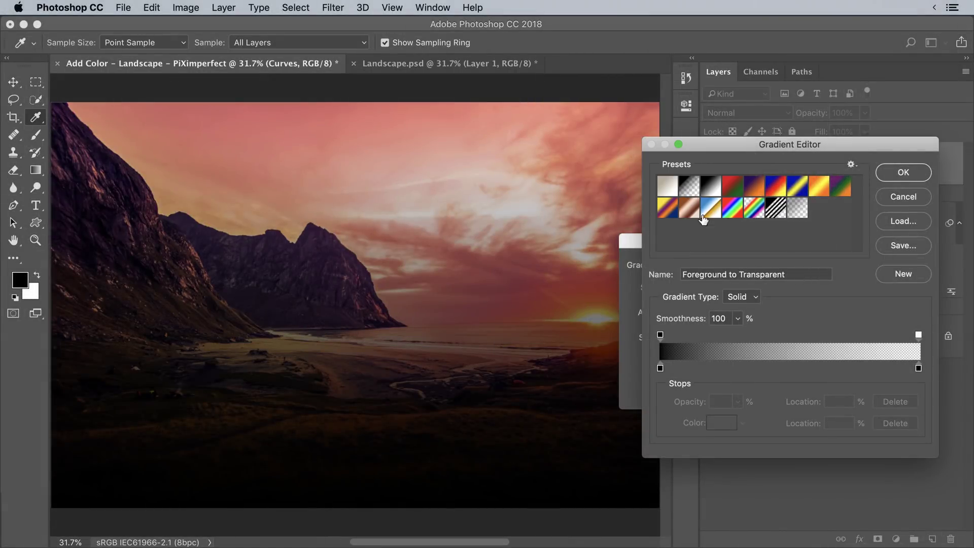
click(660, 369)
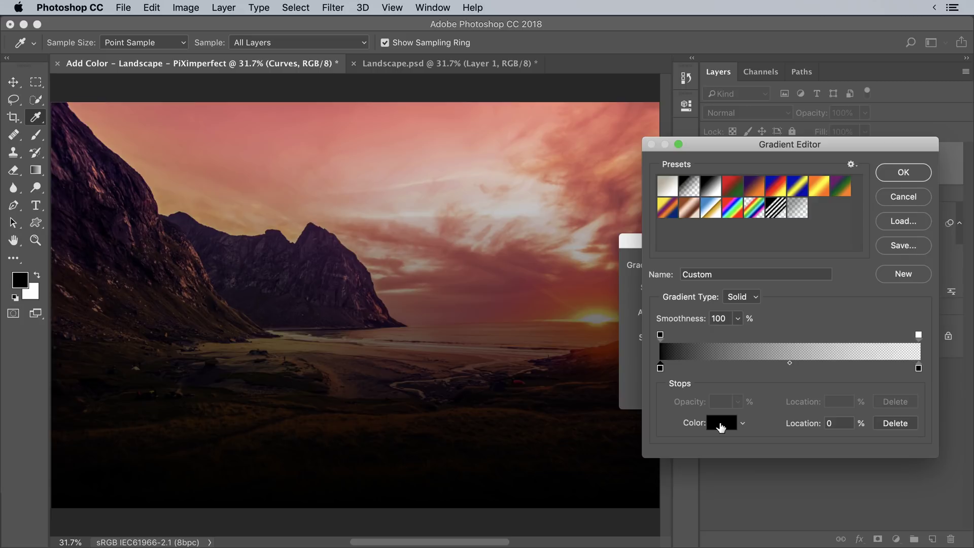
click(720, 425)
drag(684, 182, 755, 247)
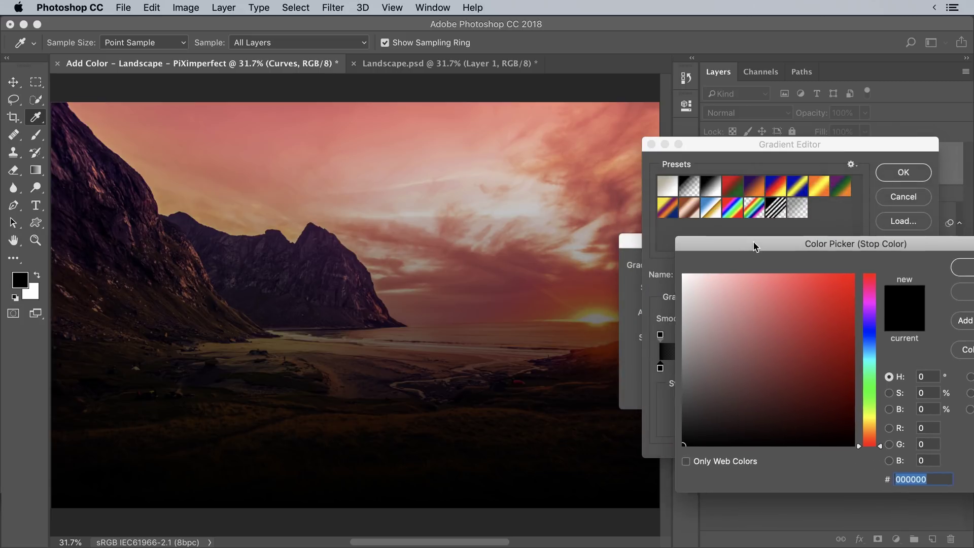
drag(876, 425, 877, 423)
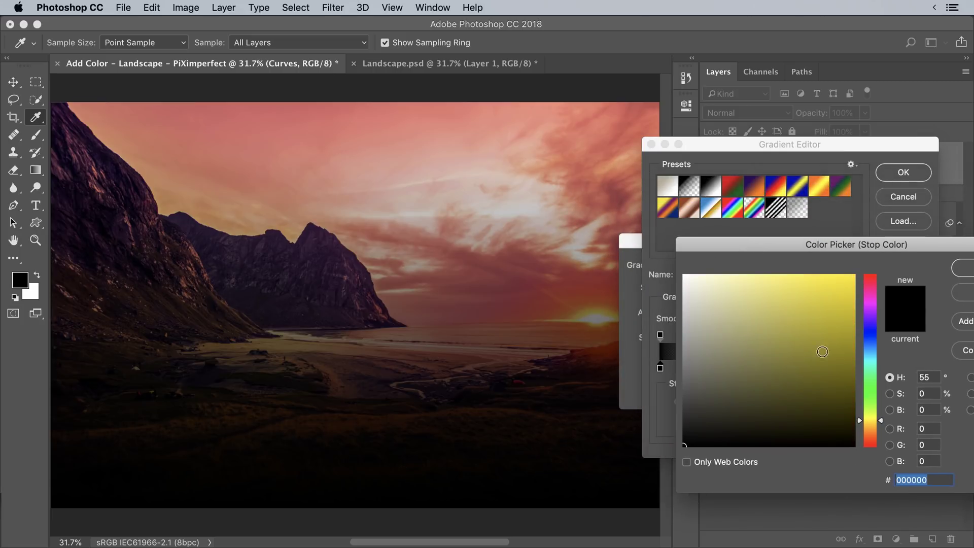
mouse_move(822, 352)
mouse_down()
mouse_move(833, 273)
mouse_move(845, 274)
mouse_up()
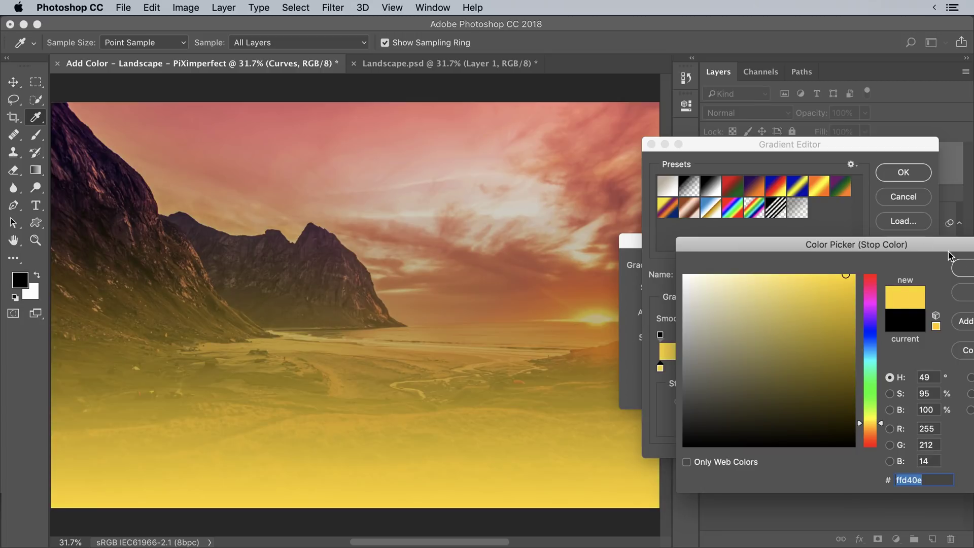
click(962, 268)
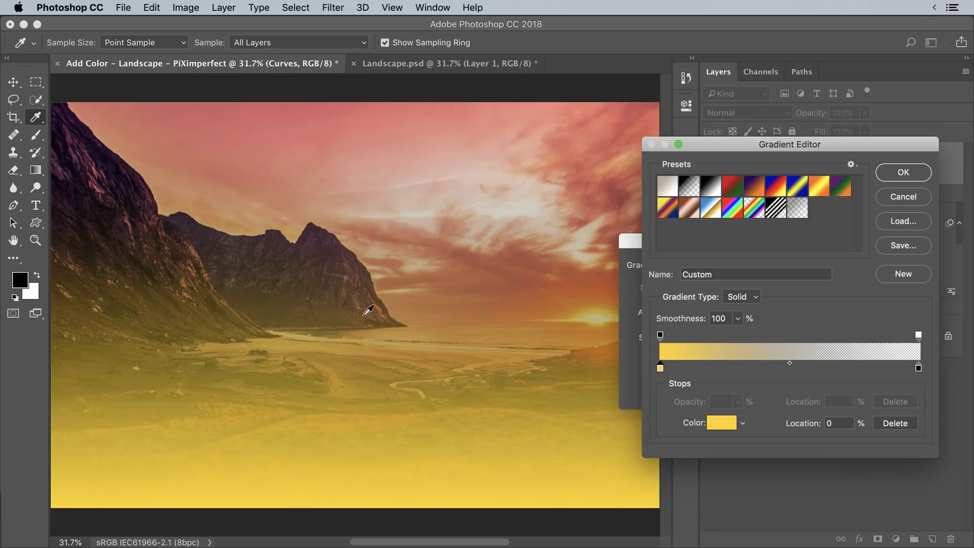
Set the gradient's end color stop at 100% to a pinkish red and accept the edited gradient.
click(919, 368)
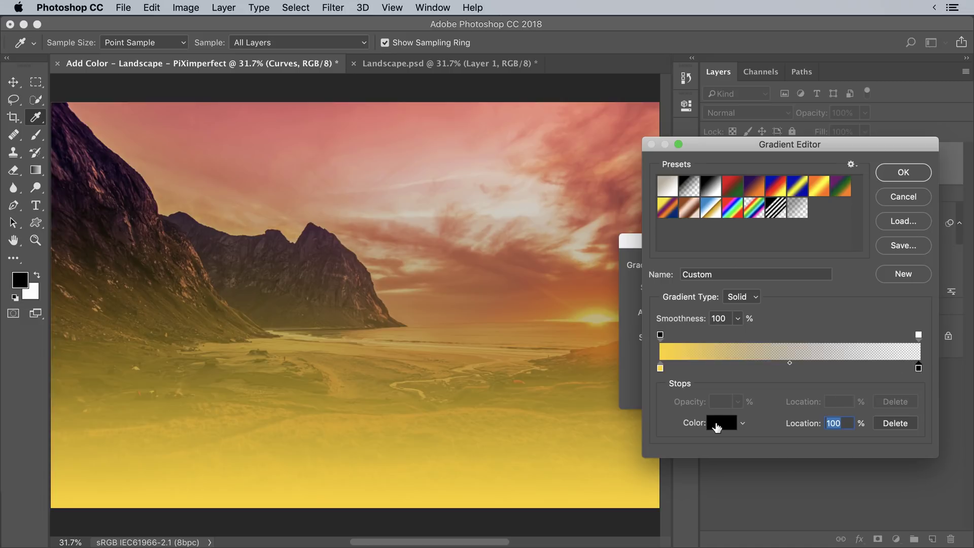
click(717, 428)
drag(782, 277, 778, 287)
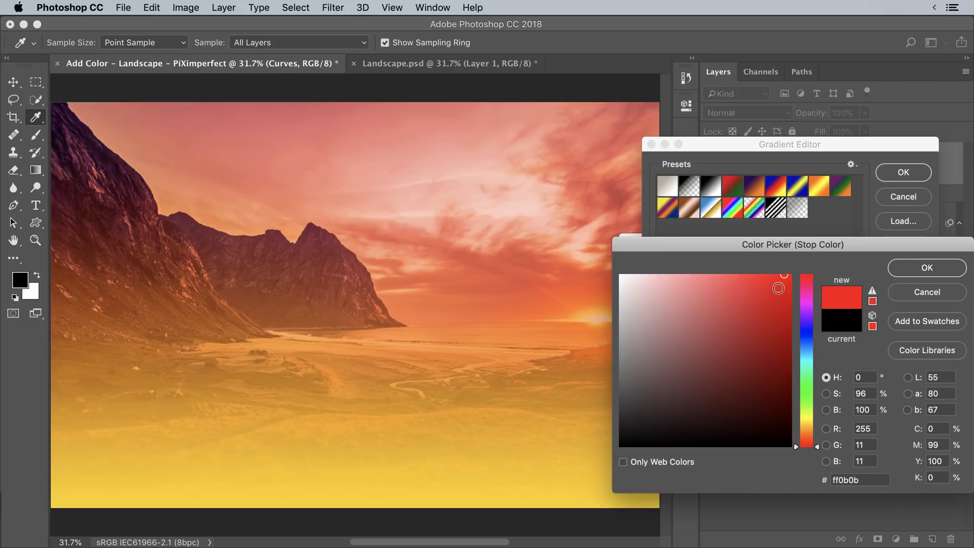
click(783, 283)
click(808, 292)
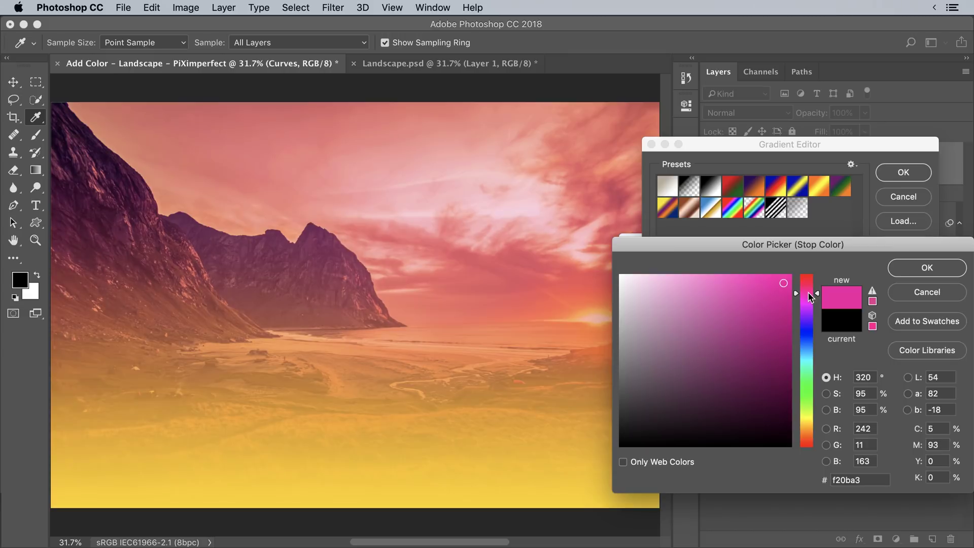
drag(808, 290, 814, 279)
click(917, 279)
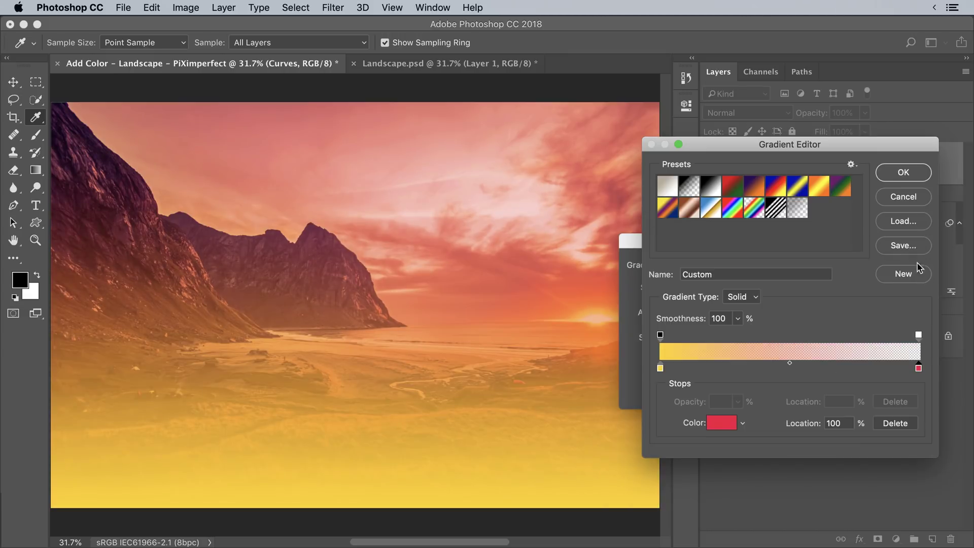
click(906, 176)
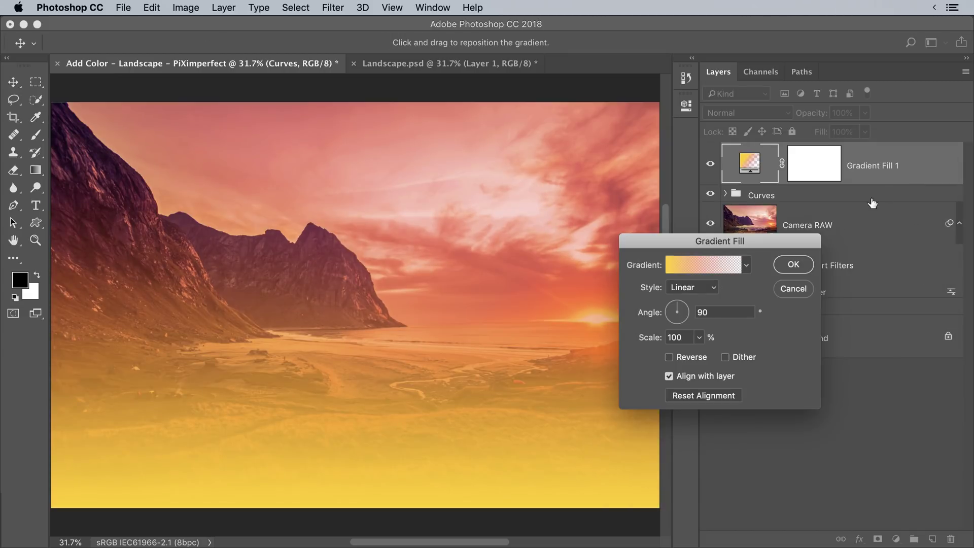
Set the gradient fill's style to Radial and move its center onto the sun at the horizon.
click(699, 296)
click(695, 297)
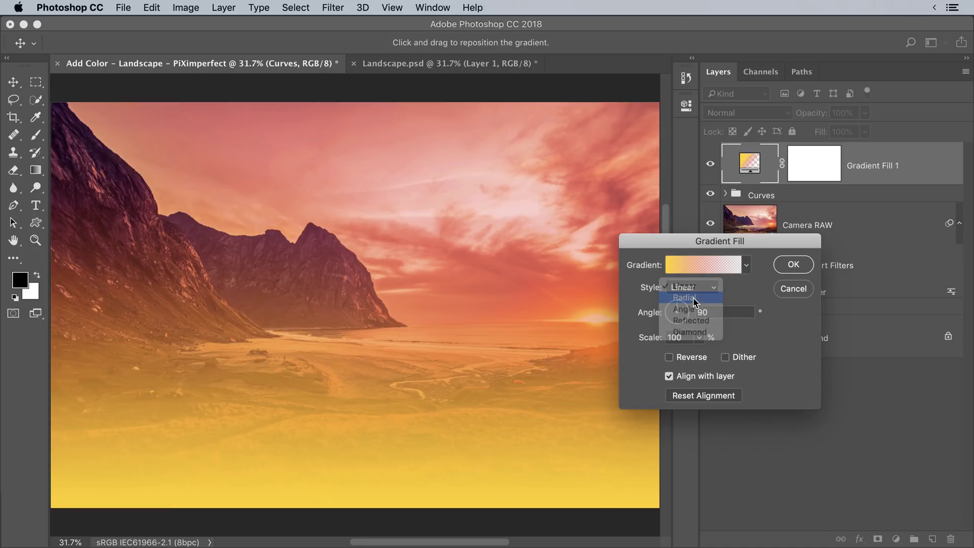
drag(677, 245, 180, 325)
drag(356, 303, 593, 315)
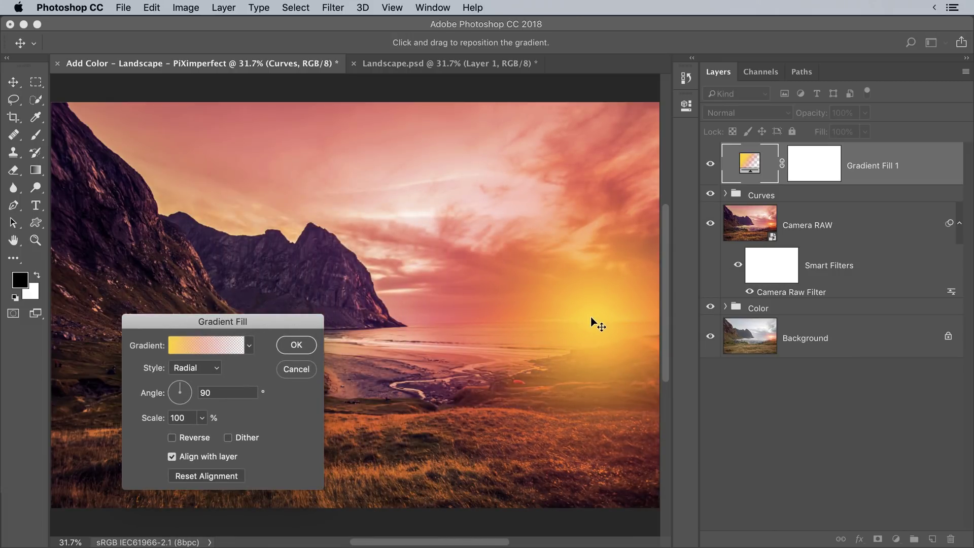
Accept the radial gradient fill, set its layer's blend mode to Screen and compare the image with and without it.
click(296, 345)
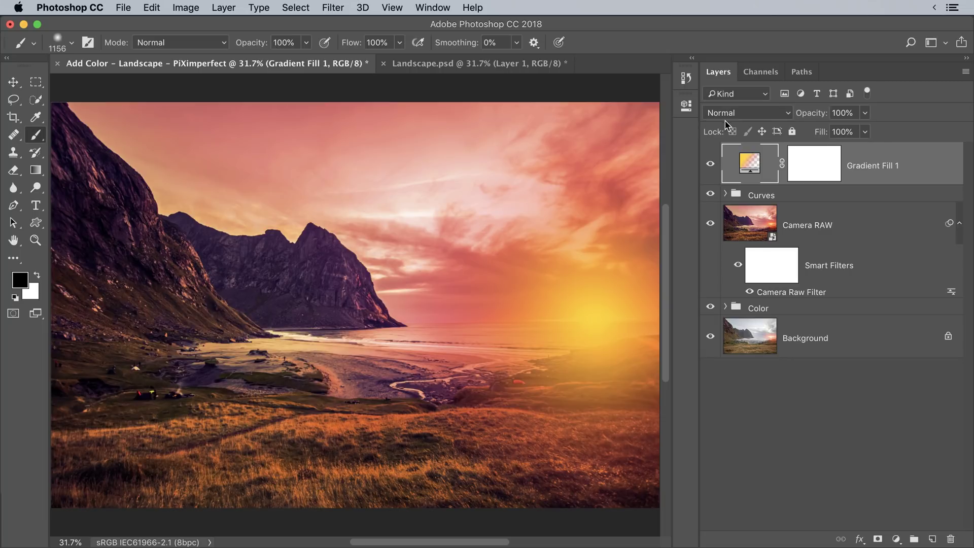
click(739, 113)
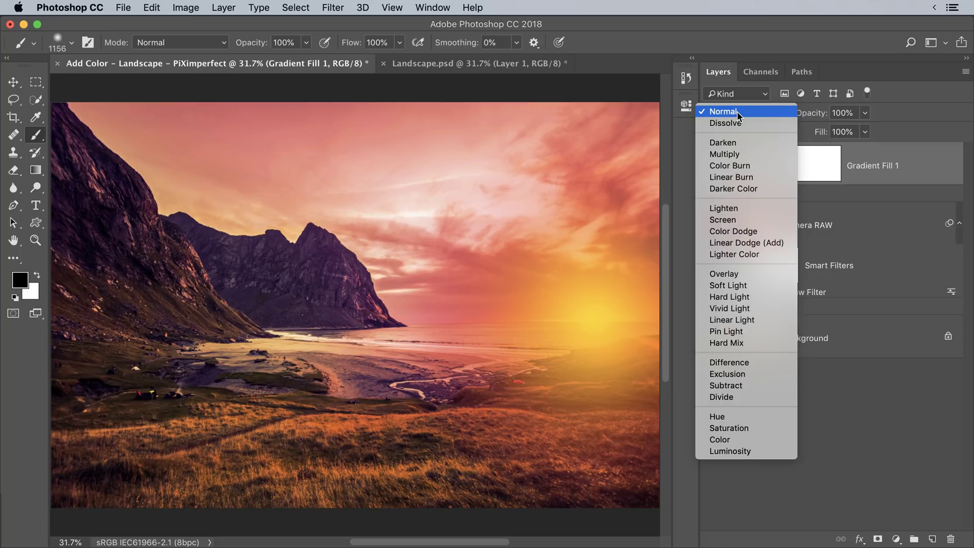
click(722, 220)
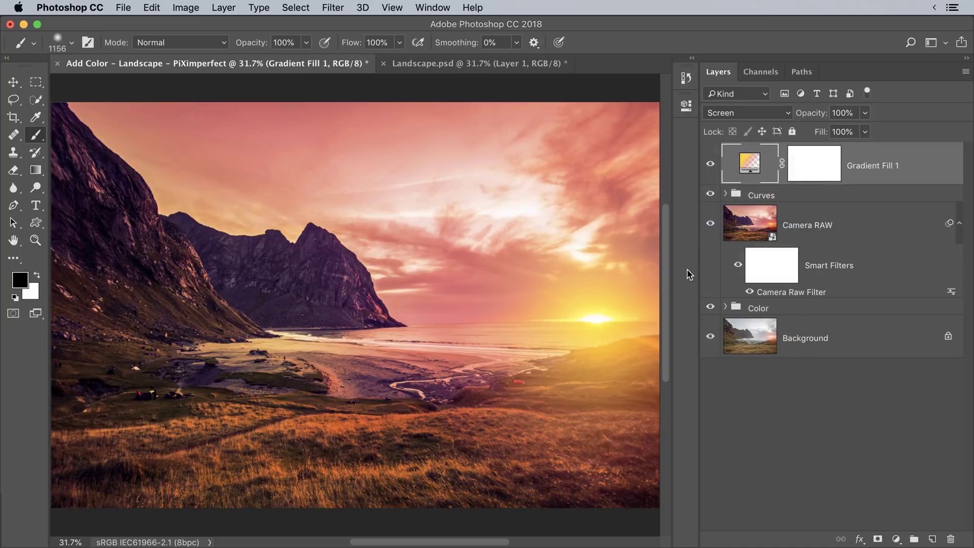
click(711, 165)
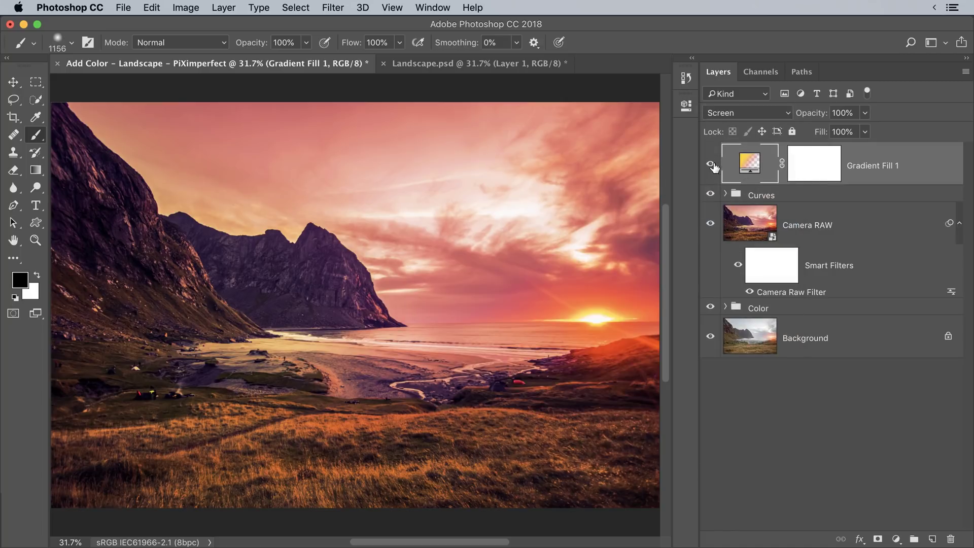
click(710, 165)
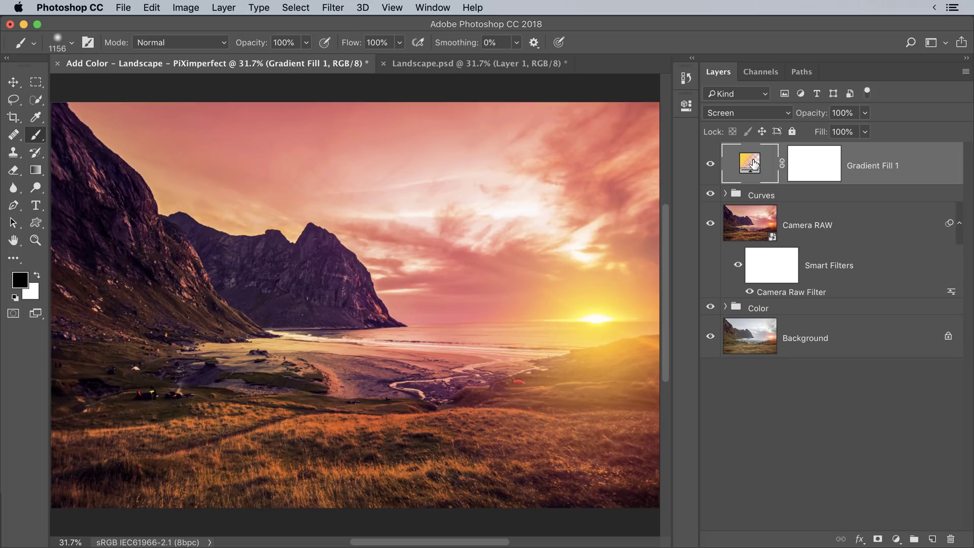
Reduce the gradient fill's scale to 65% and accept the change.
double_click(752, 163)
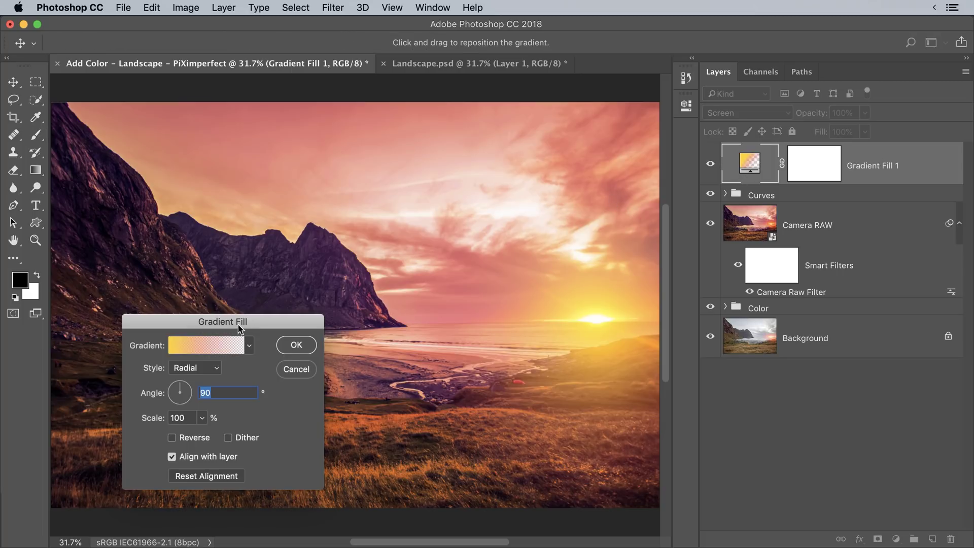
drag(240, 328, 248, 245)
click(212, 331)
mouse_move(218, 350)
mouse_down()
mouse_move(204, 350)
mouse_move(220, 350)
mouse_up()
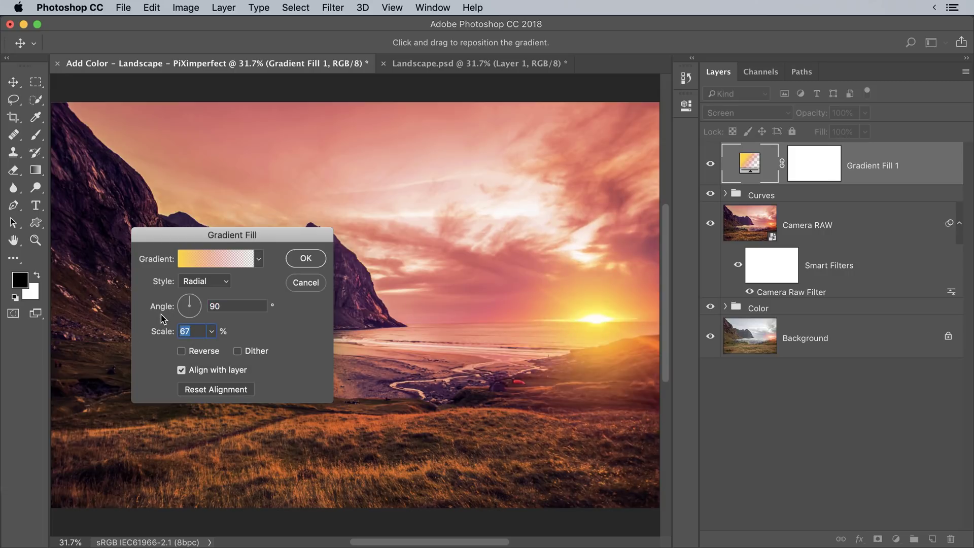
text(56)
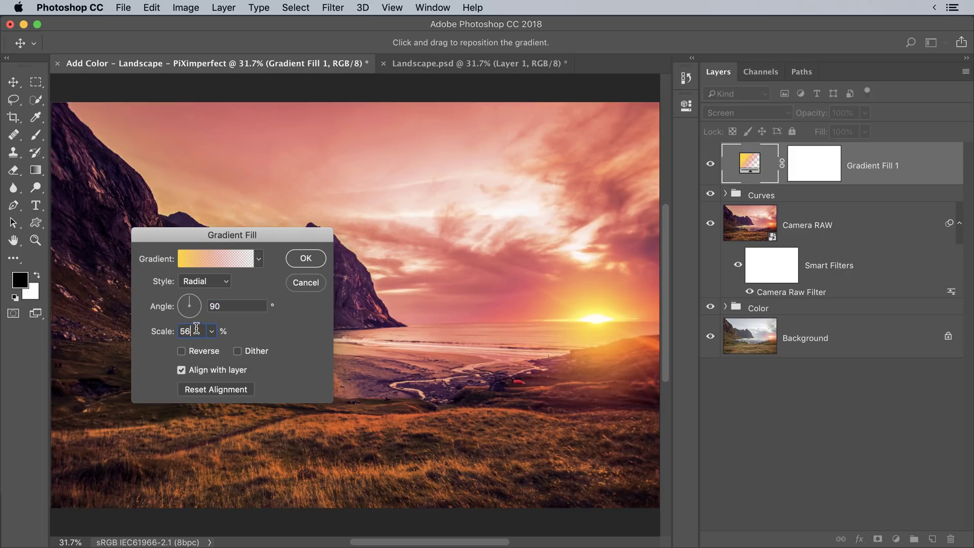
click(308, 260)
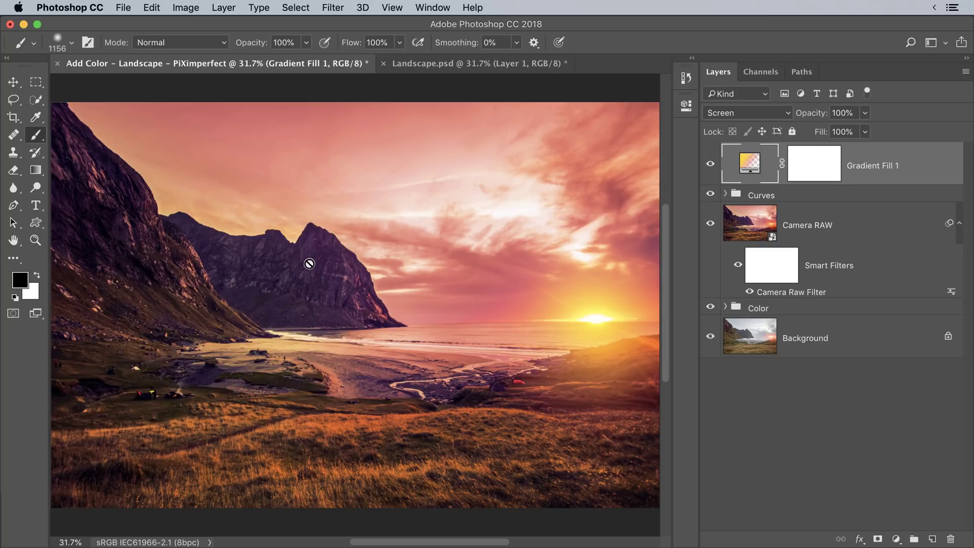
Reopen the gradient fill and fine-tune the position of its center over the sun.
double_click(749, 170)
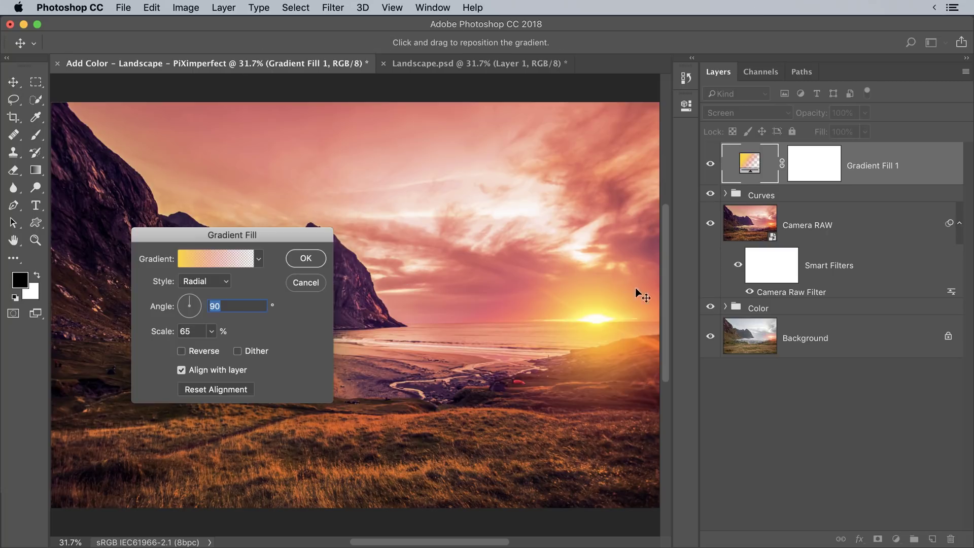
drag(601, 320, 596, 315)
click(300, 260)
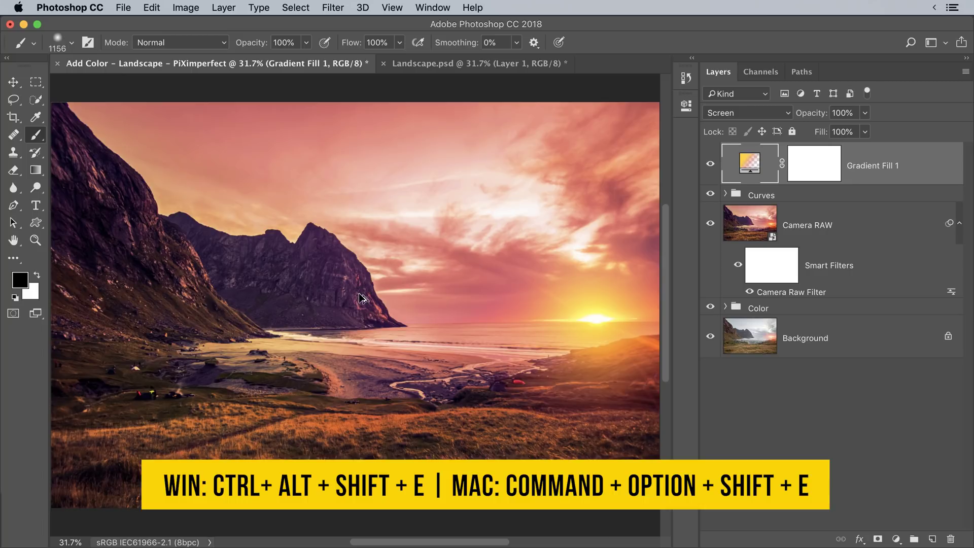
Stamp all visible layers into a new layer and start a Lens Flare on it, centered on the sun.
key(super+alt+shift+e)
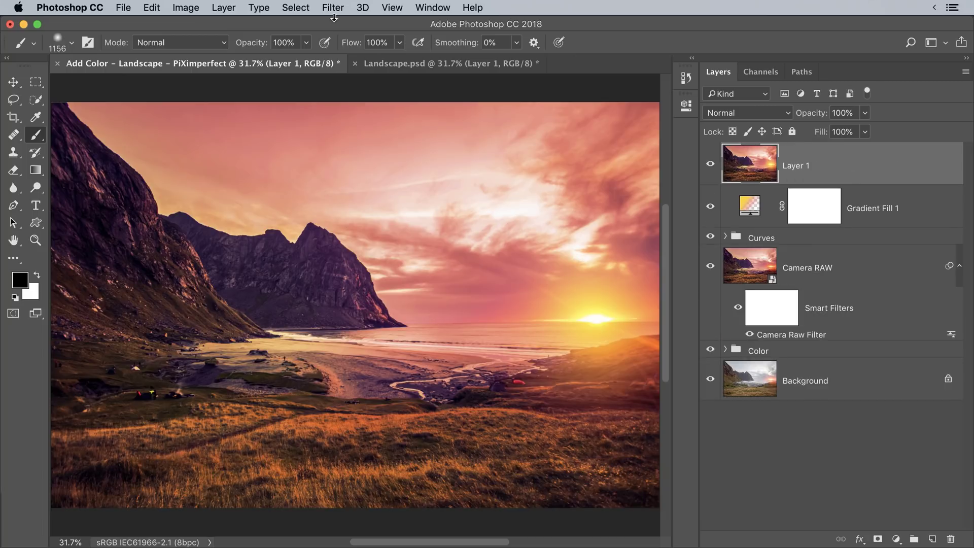
click(333, 8)
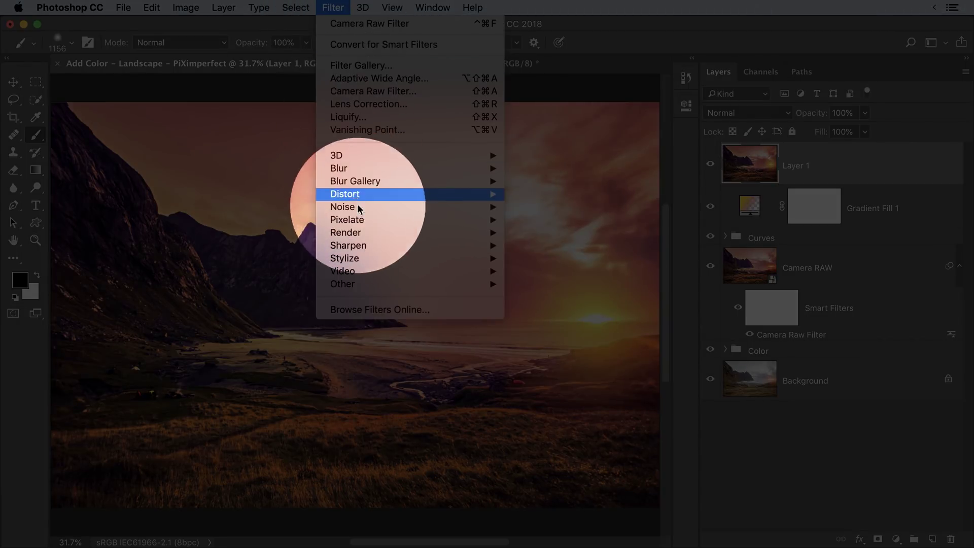
mouse_move(376, 234)
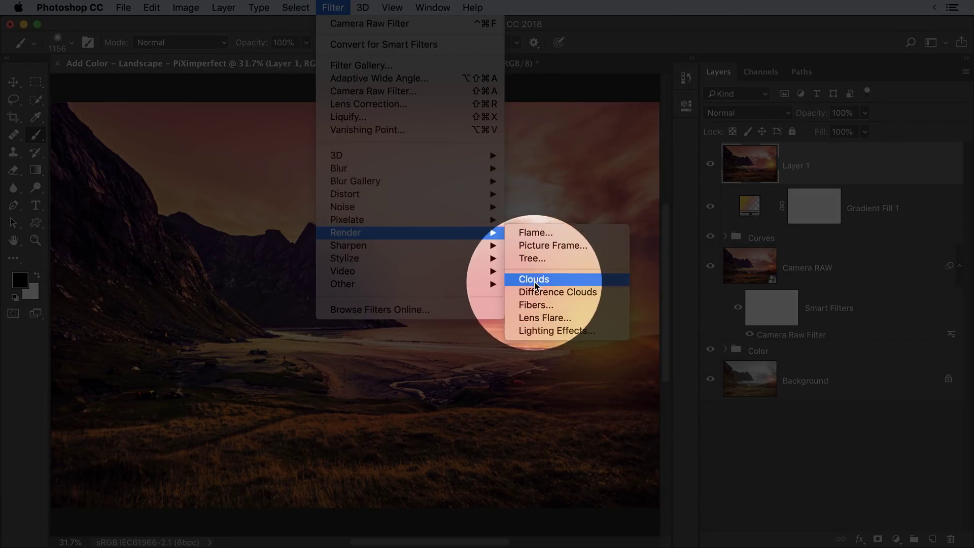
click(538, 317)
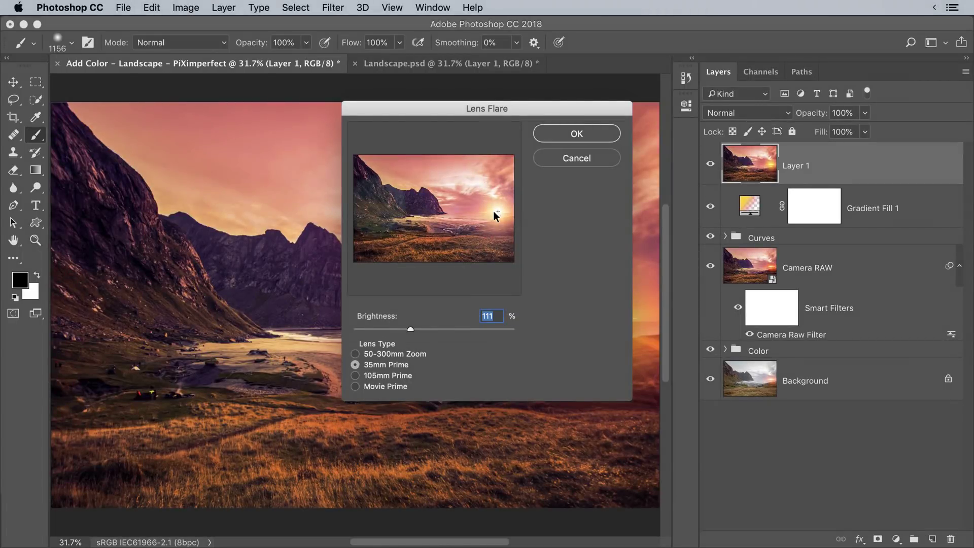
click(487, 210)
mouse_move(486, 211)
mouse_down()
mouse_move(464, 192)
mouse_move(474, 217)
mouse_move(497, 214)
mouse_up()
Compare the lens types, choose 35mm Prime, set the flare's brightness to 100% and apply the filter.
click(355, 354)
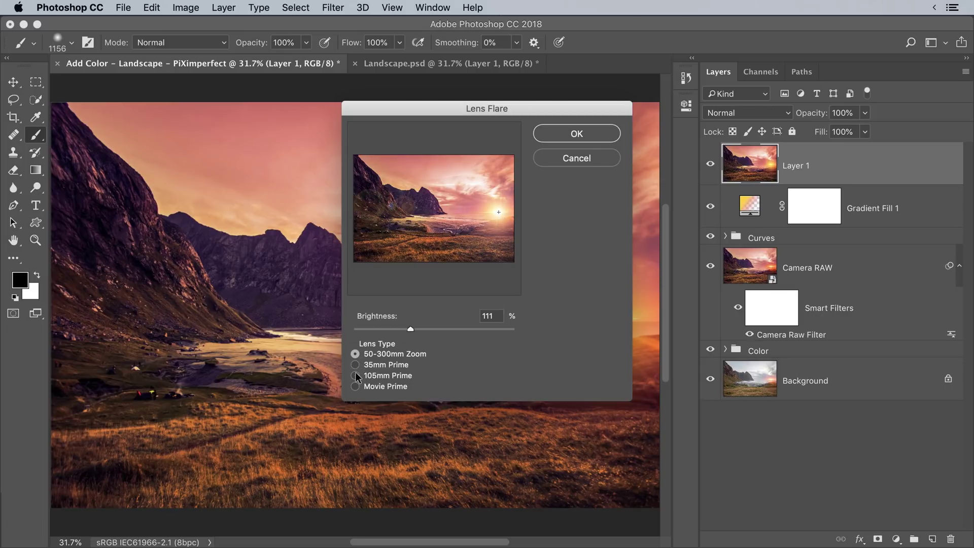
click(356, 365)
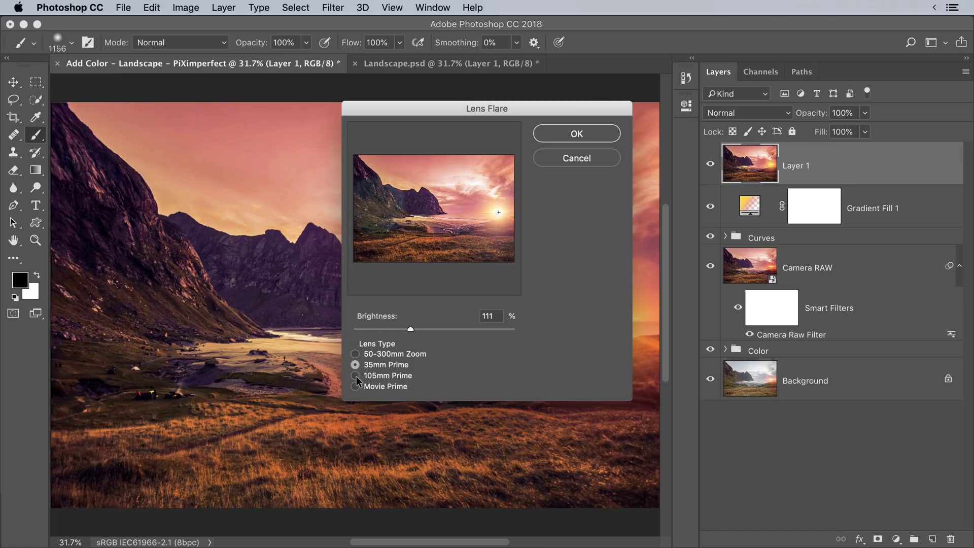
click(355, 376)
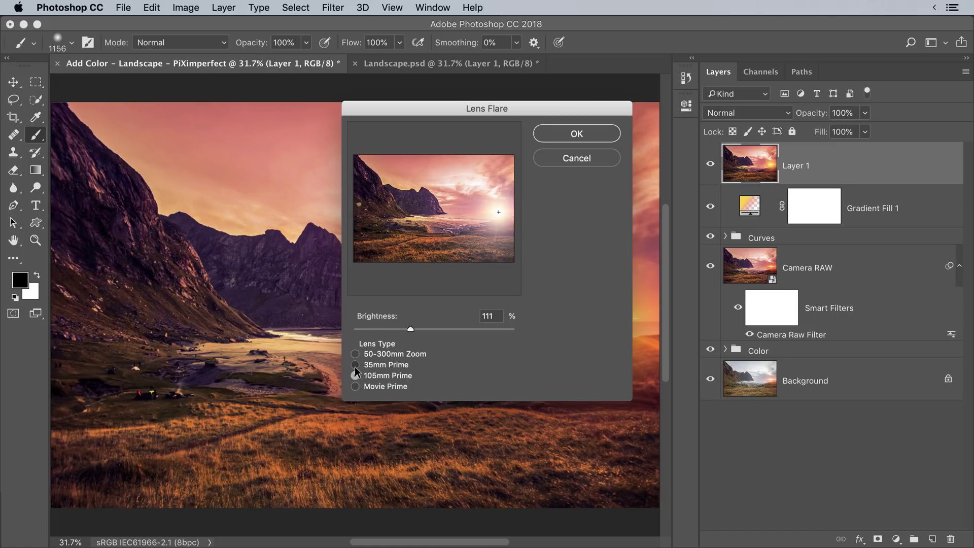
click(355, 365)
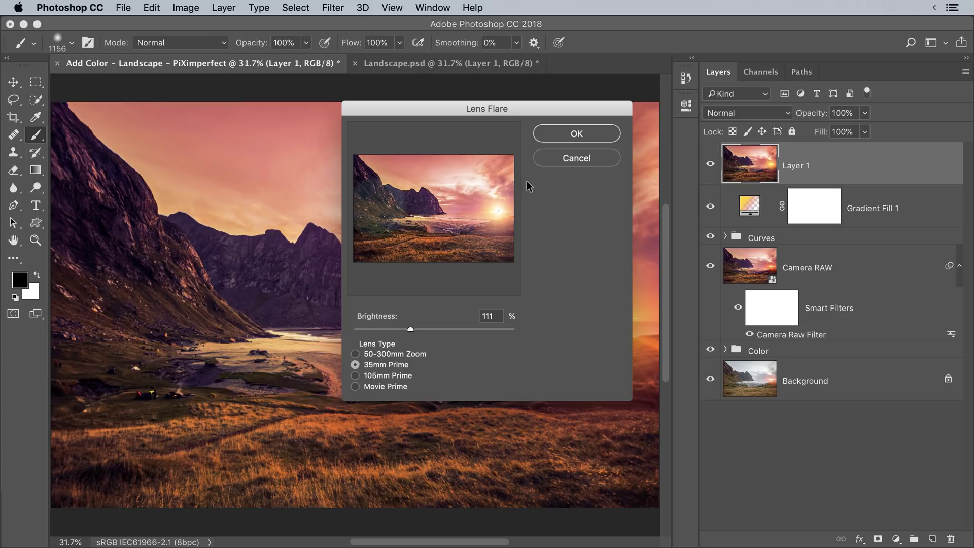
mouse_move(412, 332)
mouse_down()
mouse_move(398, 331)
mouse_move(428, 333)
mouse_move(407, 332)
mouse_up()
text(1)
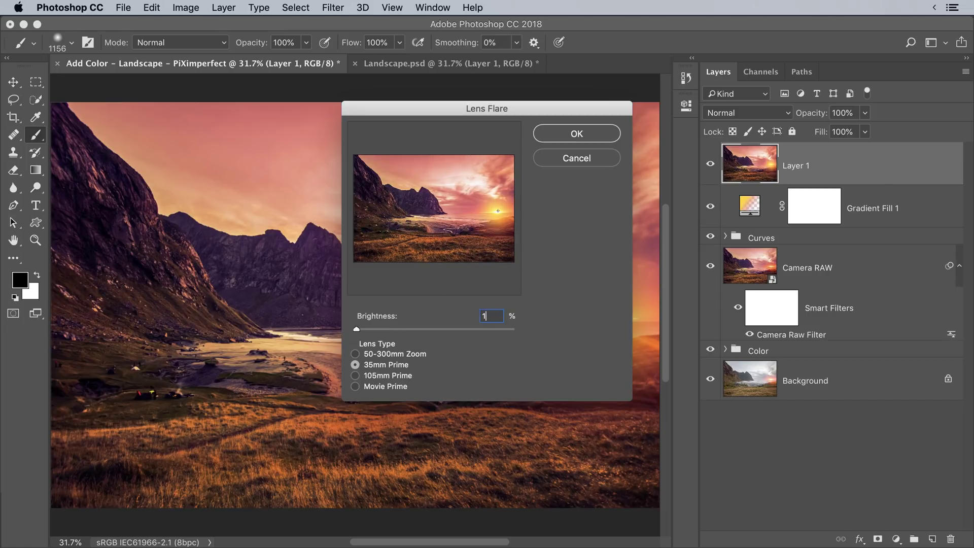
text(00)
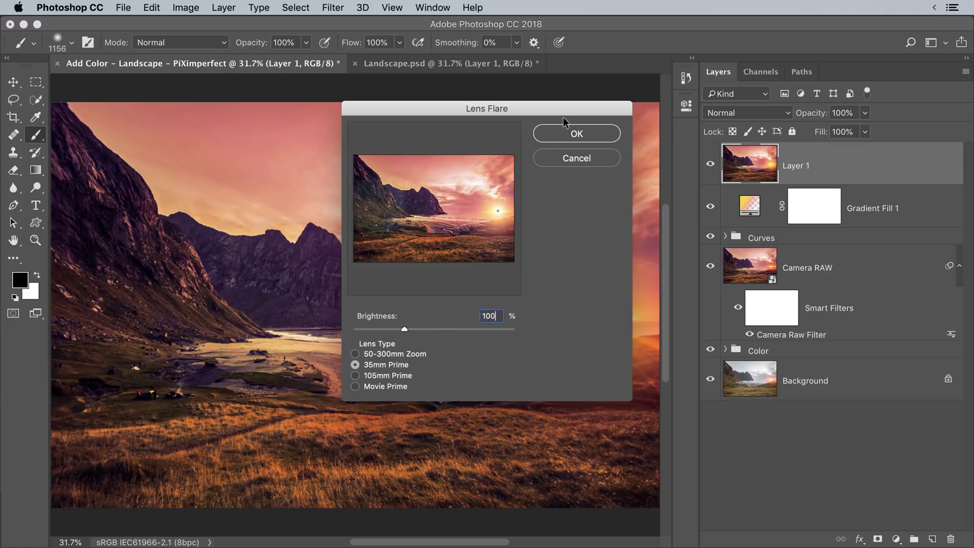
click(572, 134)
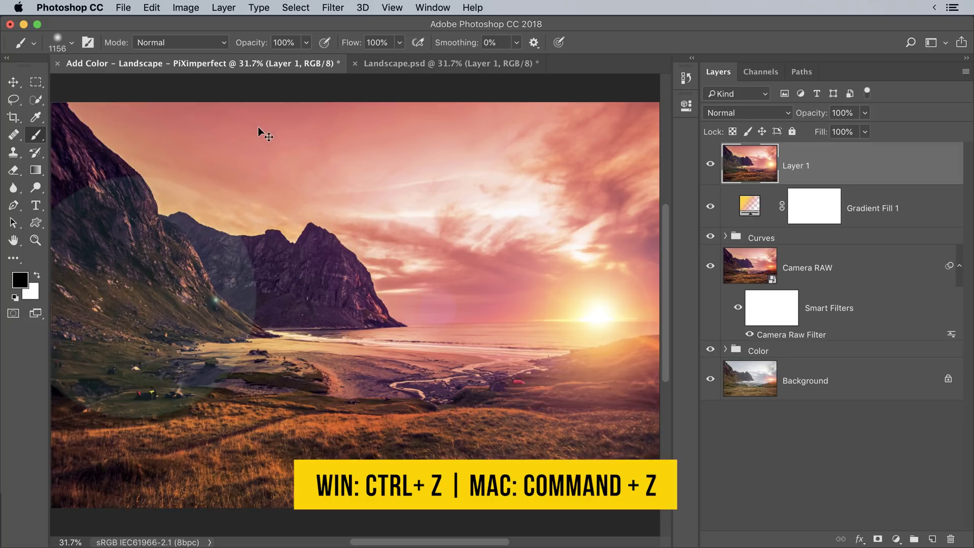
Undo the lens flare and delete the stamped layer.
key(super+z)
key(super+z)
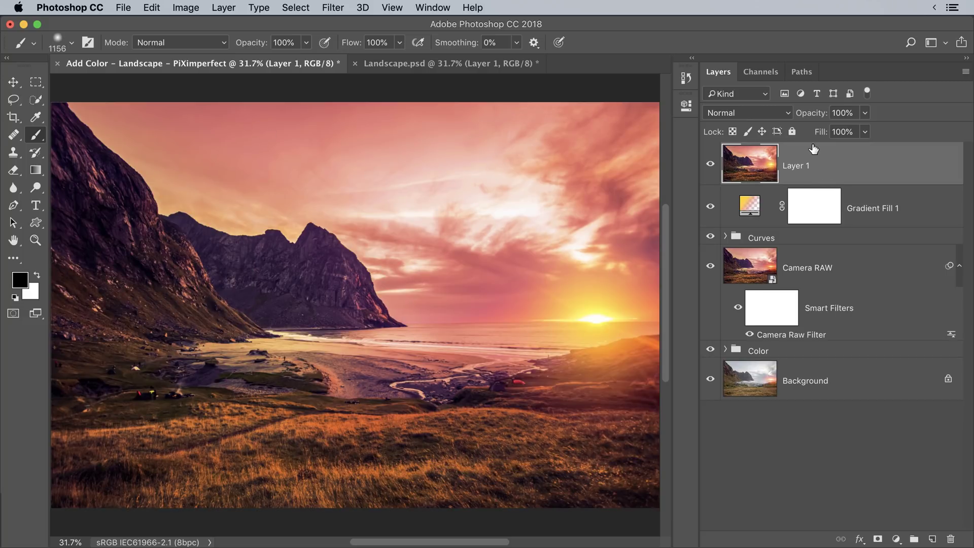
key(Delete)
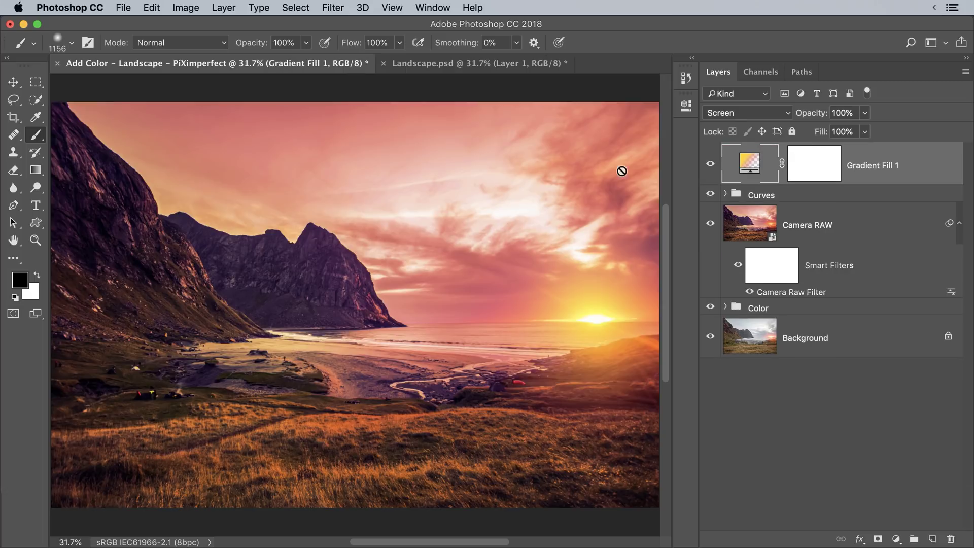
Add a new layer above the gradient fill, fill it with black and reapply the last Lens Flare filter.
click(931, 537)
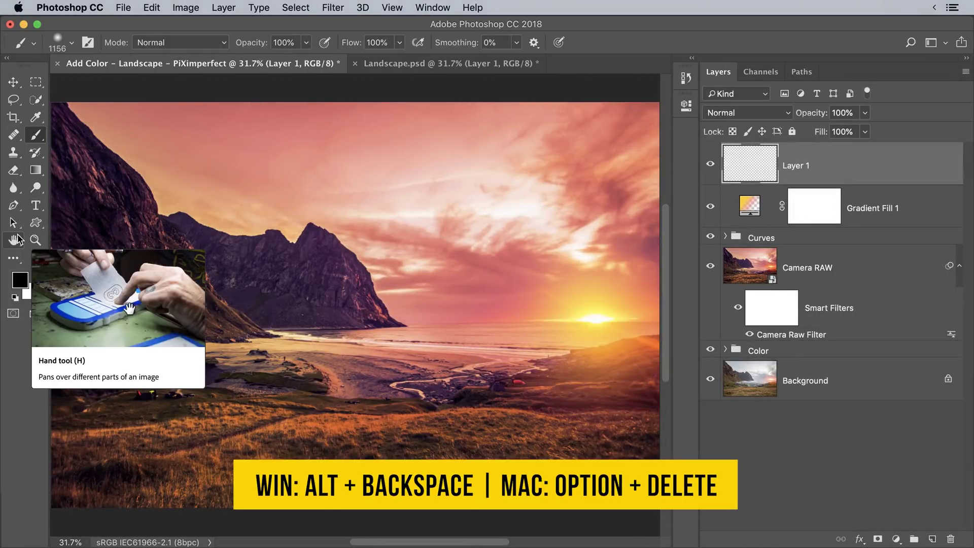
key(alt+BackSpace)
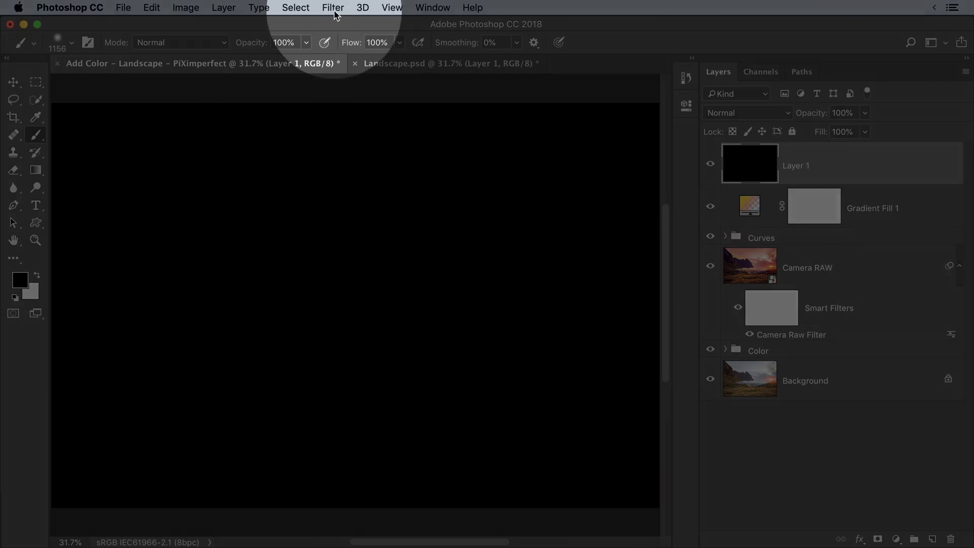
click(333, 7)
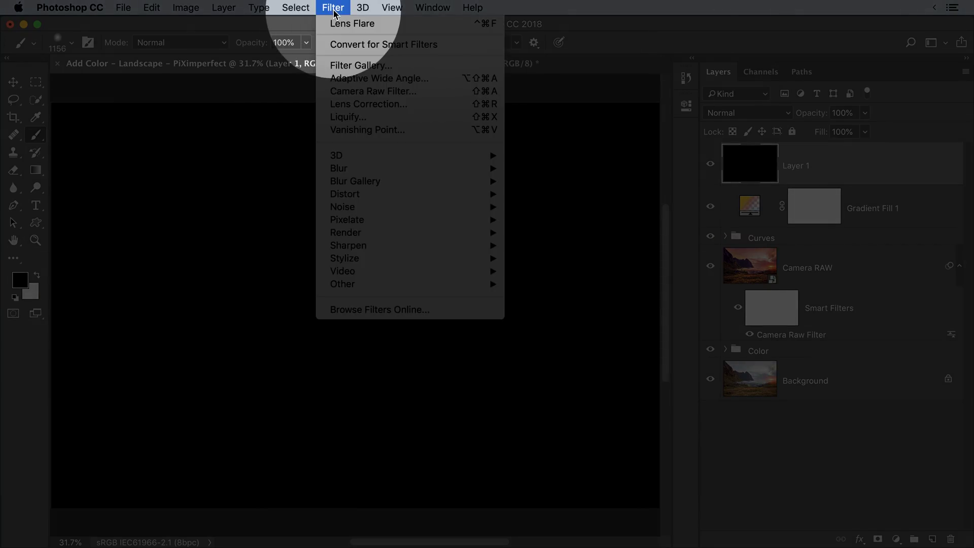
click(354, 29)
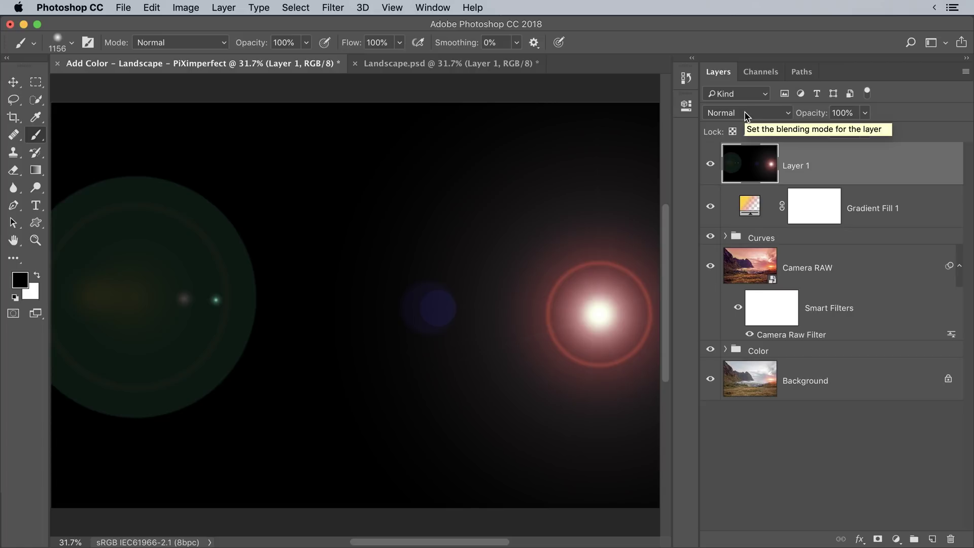
Set the lens flare layer's blend mode to Screen and compare the image with and without it.
click(746, 112)
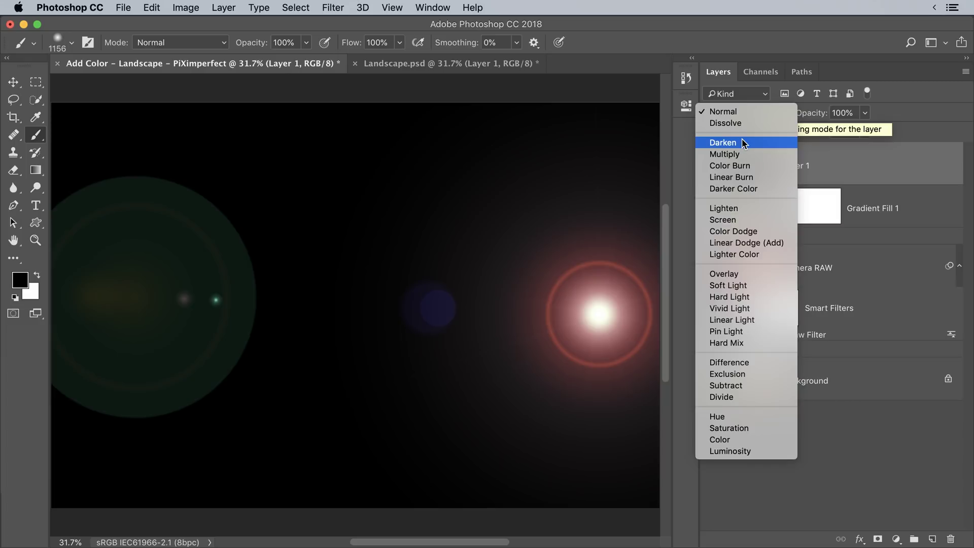
click(730, 220)
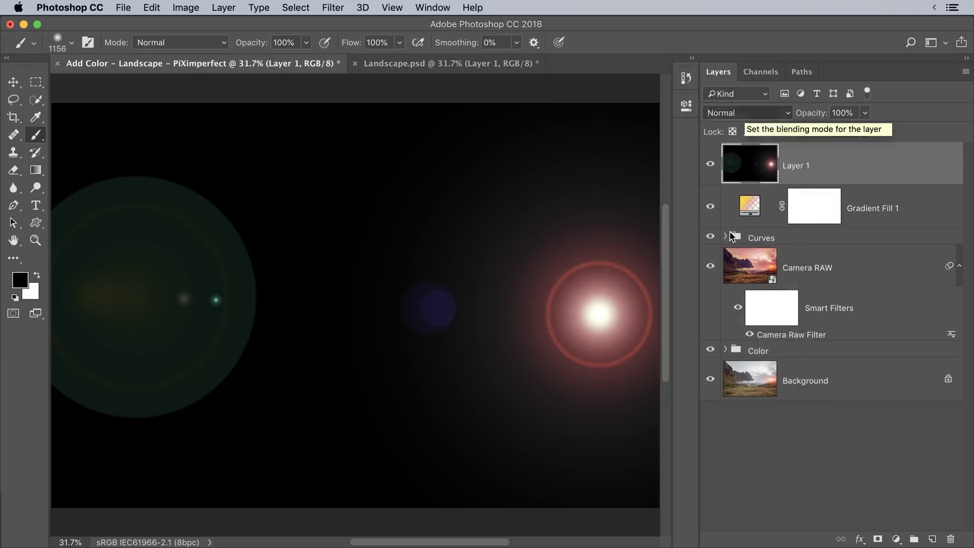
click(709, 166)
click(709, 164)
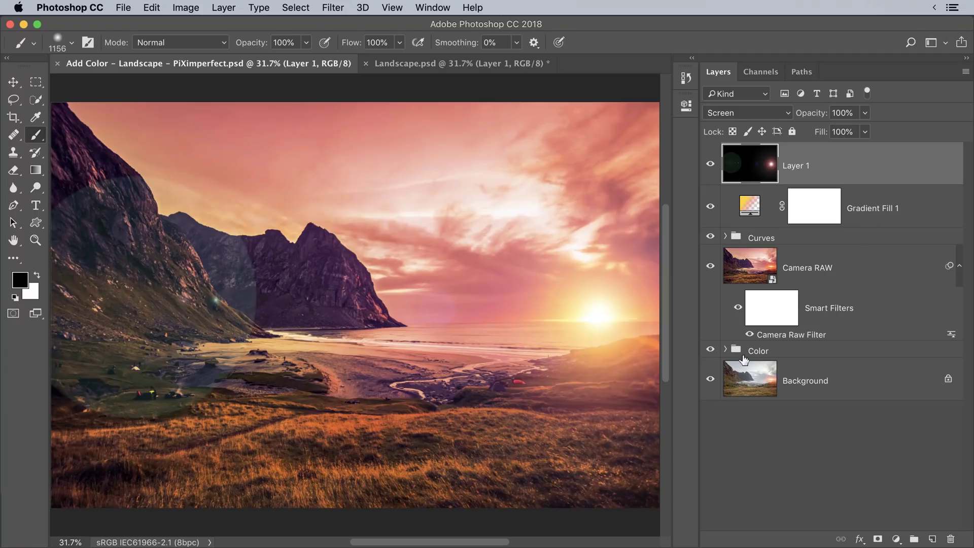
Isolate the Background layer, expand the Color and Curves groups, and show Color, Camera RAW and Curves again one by one.
alt+click(710, 379)
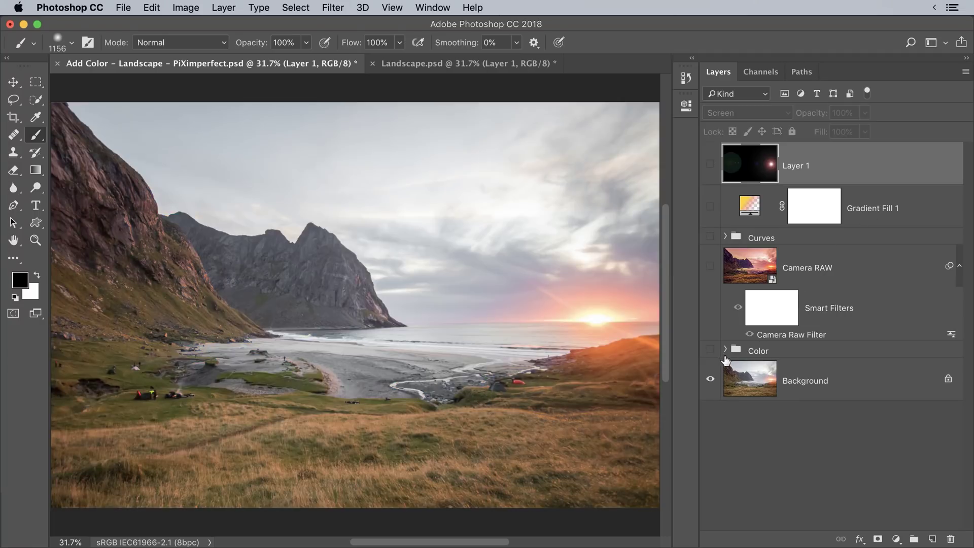
click(725, 349)
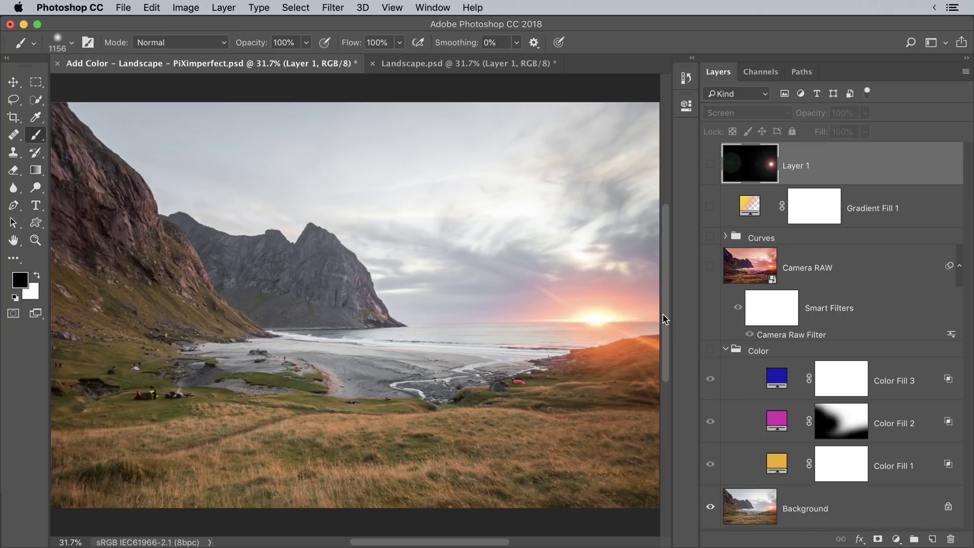
click(710, 350)
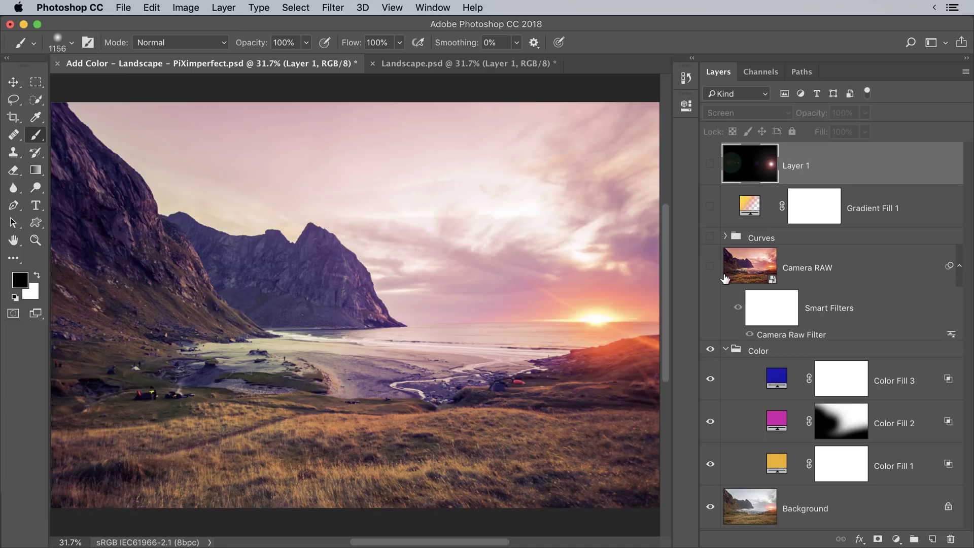
click(710, 266)
click(725, 237)
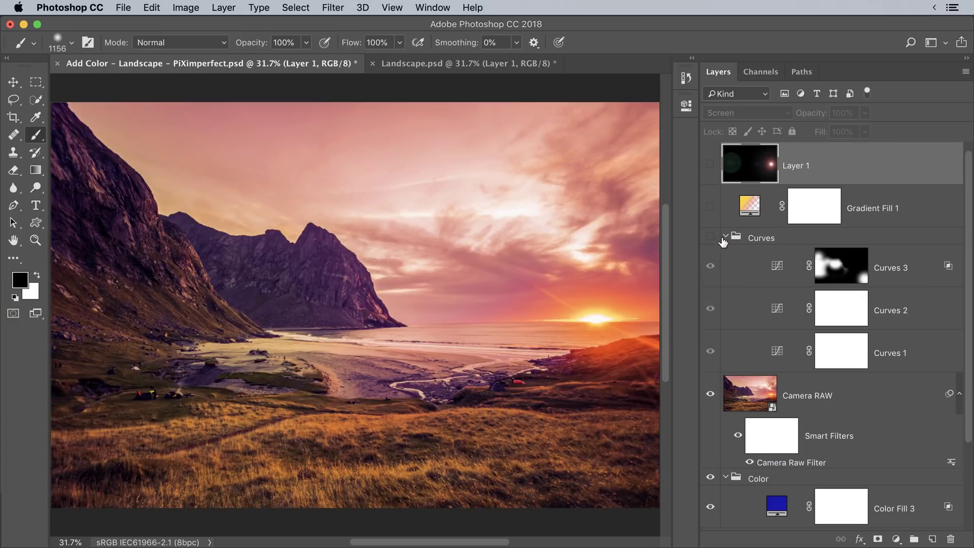
click(710, 239)
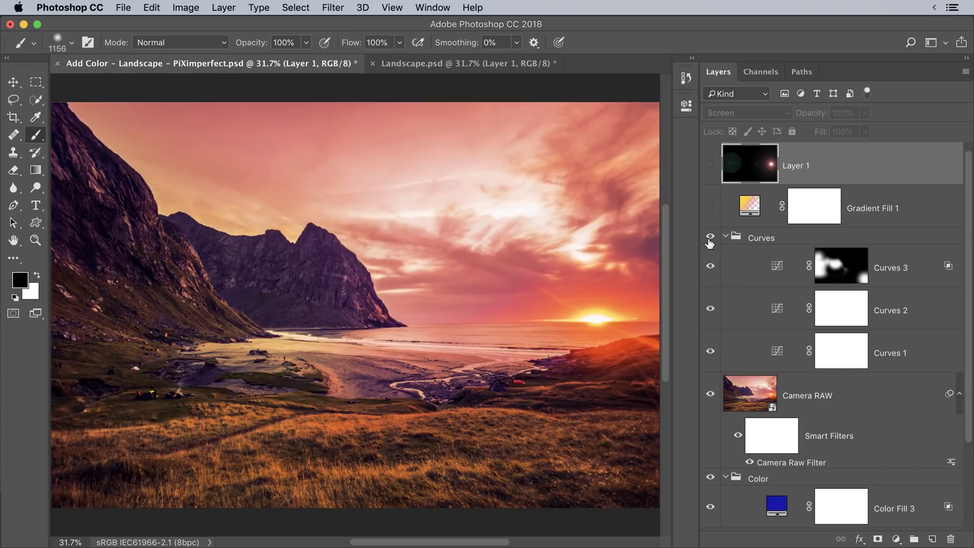
Add a midpoint to the RGB curve of the Curves 1 layer and lower it slightly to darken the midtones.
double_click(777, 350)
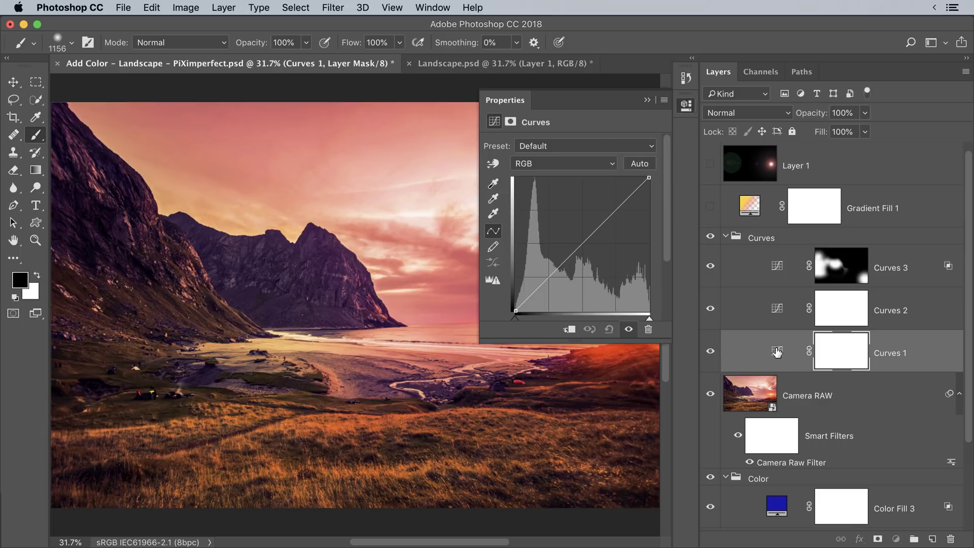
click(582, 242)
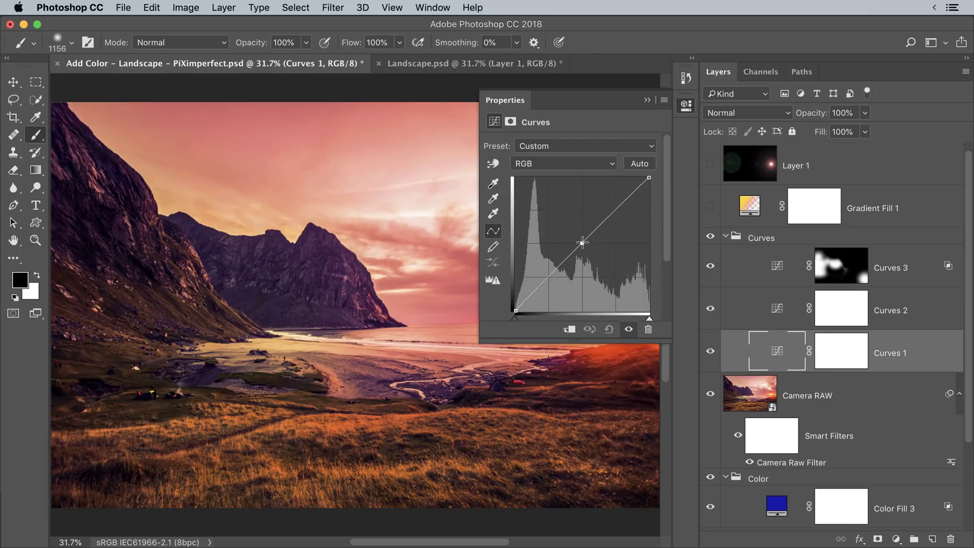
drag(582, 243, 585, 248)
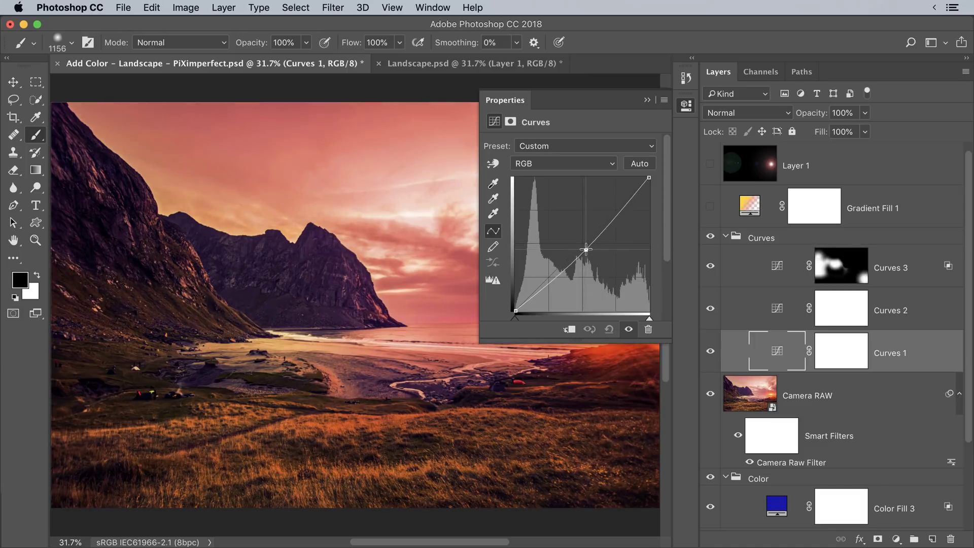
click(646, 100)
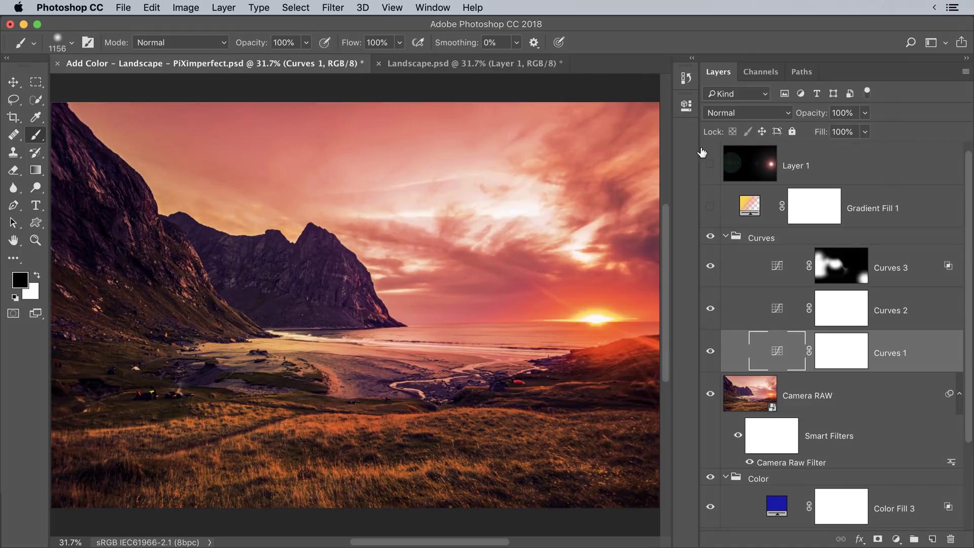
Review the RGB curves of the three adjustment layers in the Curves group.
double_click(777, 312)
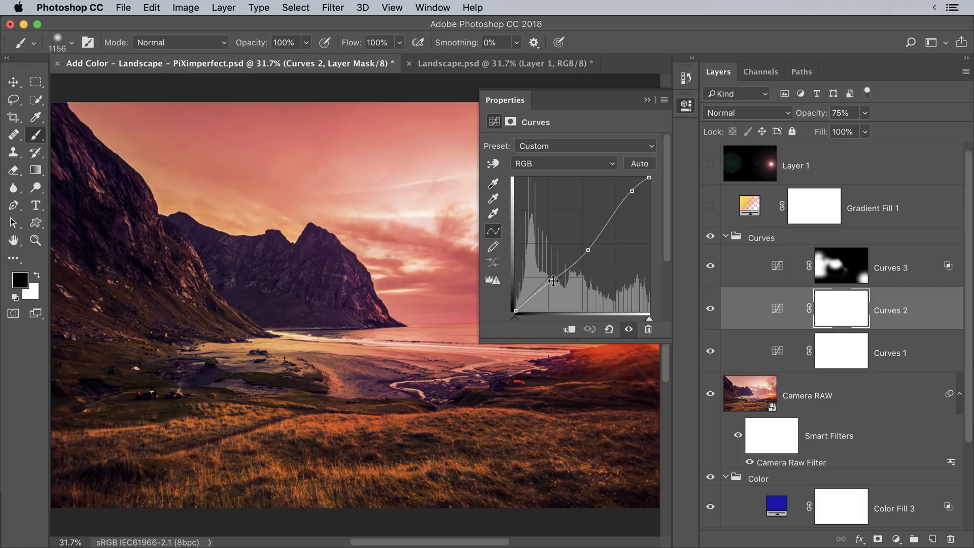
drag(552, 279, 551, 280)
click(775, 351)
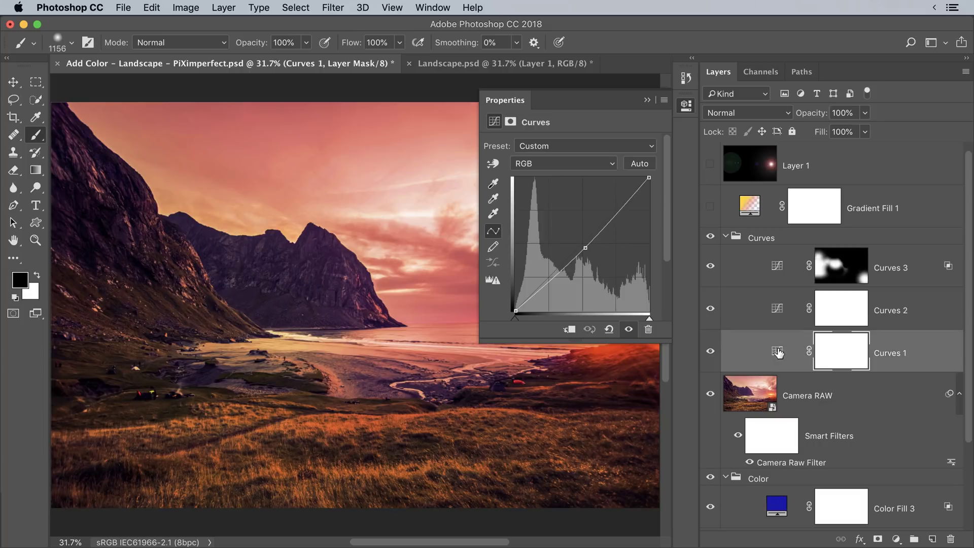
click(775, 309)
click(776, 266)
Compare the image with and without the Curves 3 layer and close its curve settings.
click(708, 268)
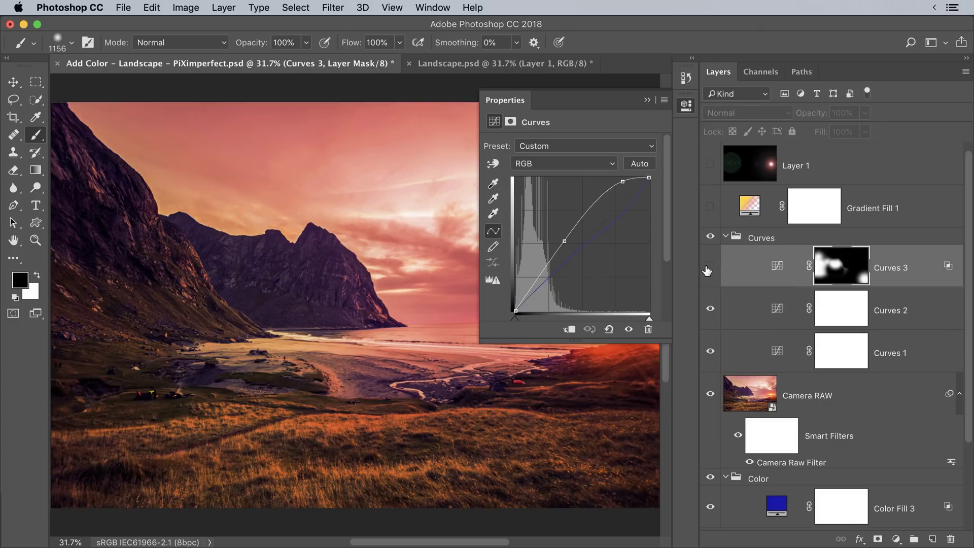
click(708, 268)
click(708, 267)
click(708, 268)
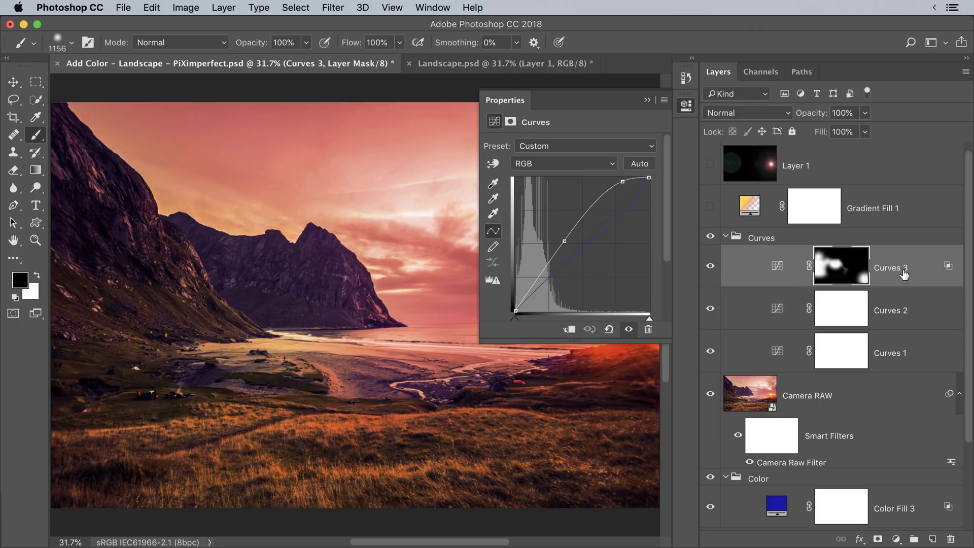
click(647, 100)
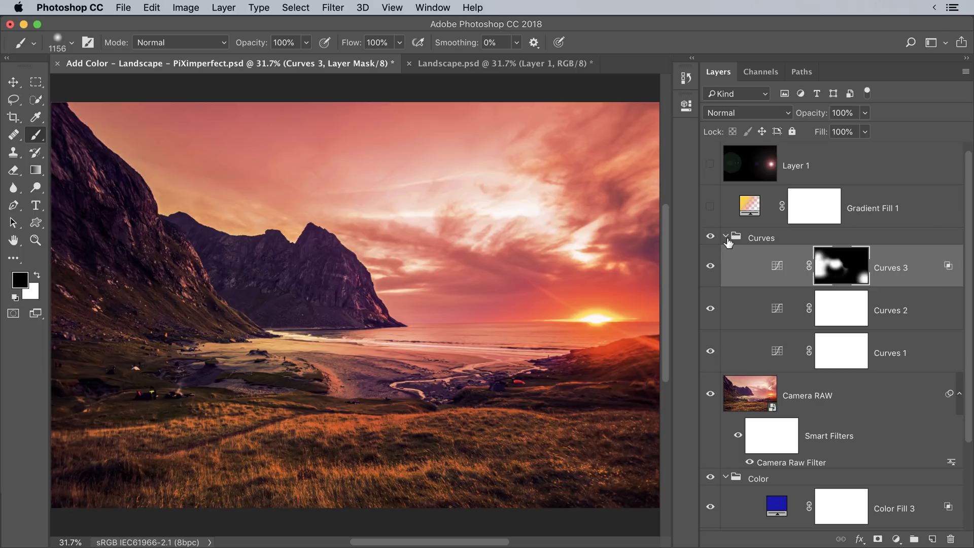
Collapse the Curves group and show the Gradient Fill 1 layer and the lens flare layer again.
click(726, 237)
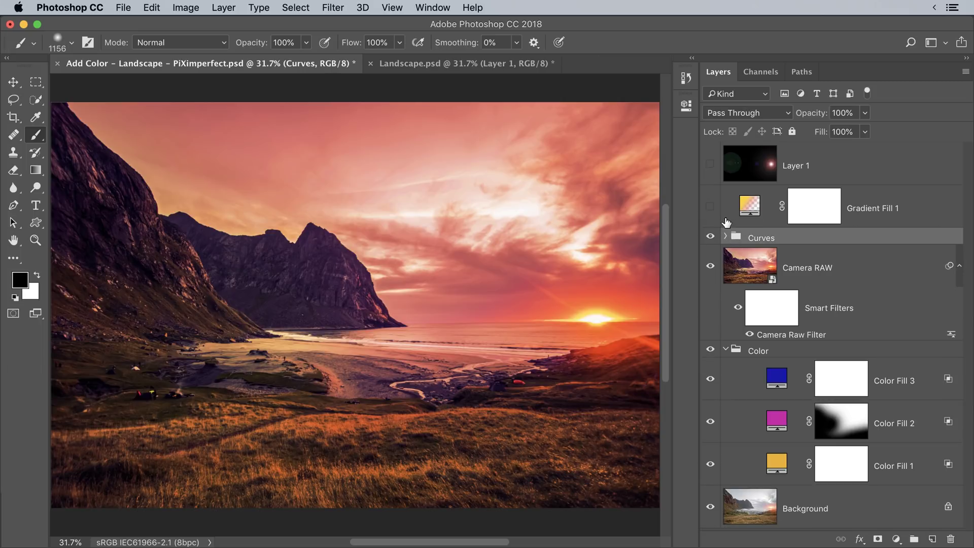
click(753, 209)
click(710, 206)
key(alt+shift+s)
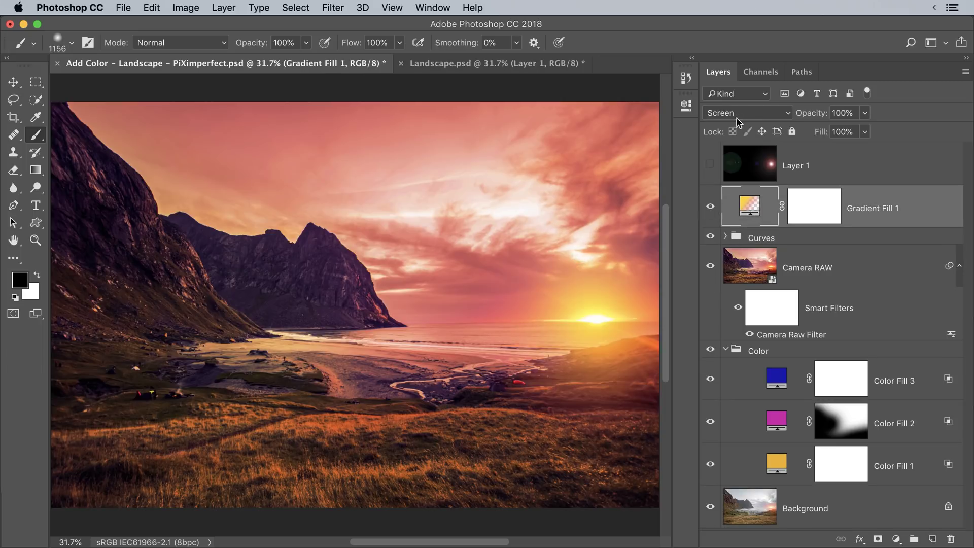
click(784, 167)
click(710, 164)
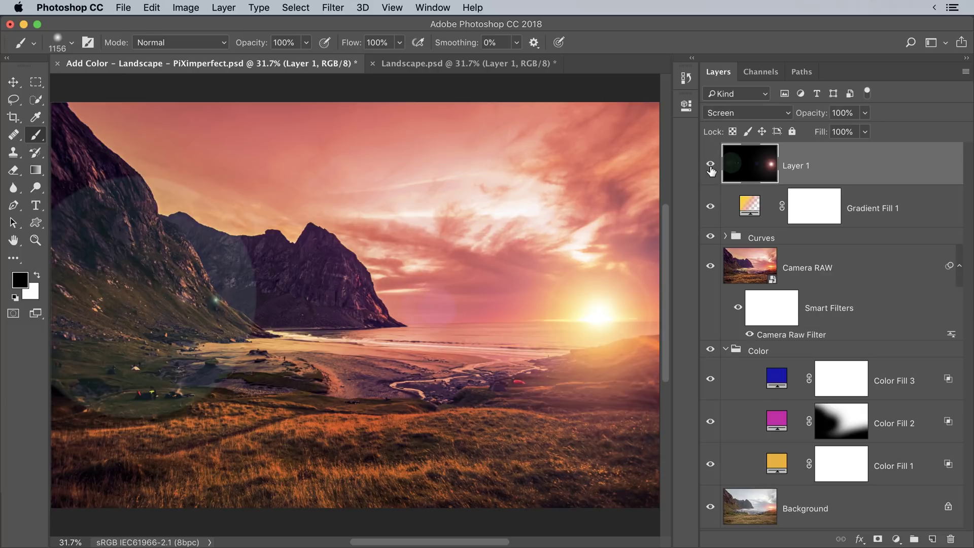